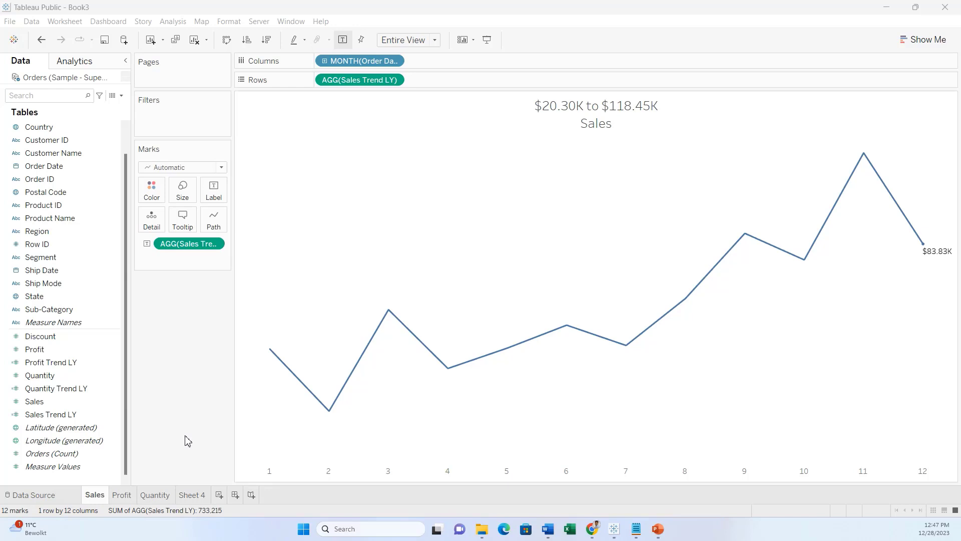
Step: On Sheet 4, build a table listing all Order ID members with the year of Order Date and the sum of Sales as discrete rows
left_click(196, 496)
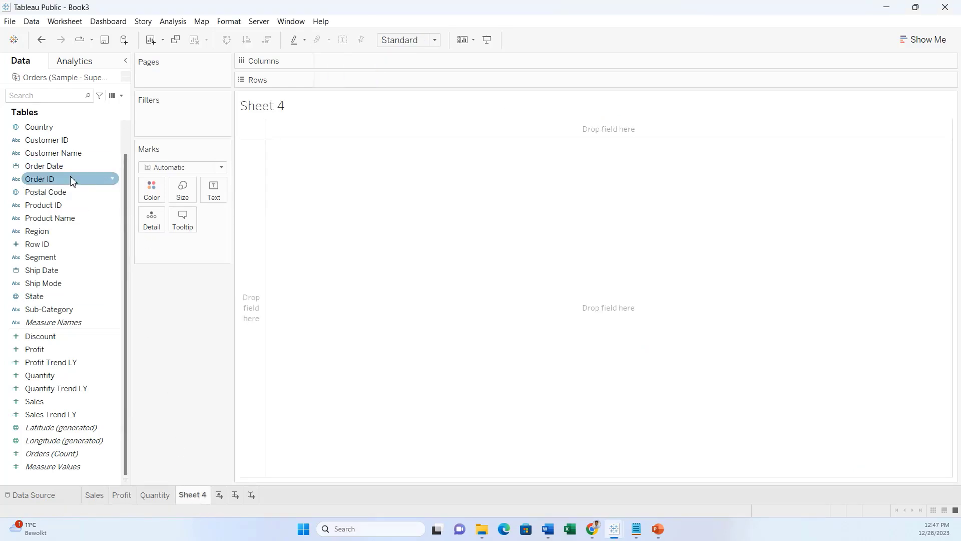
left_click_drag(72, 182, 400, 90)
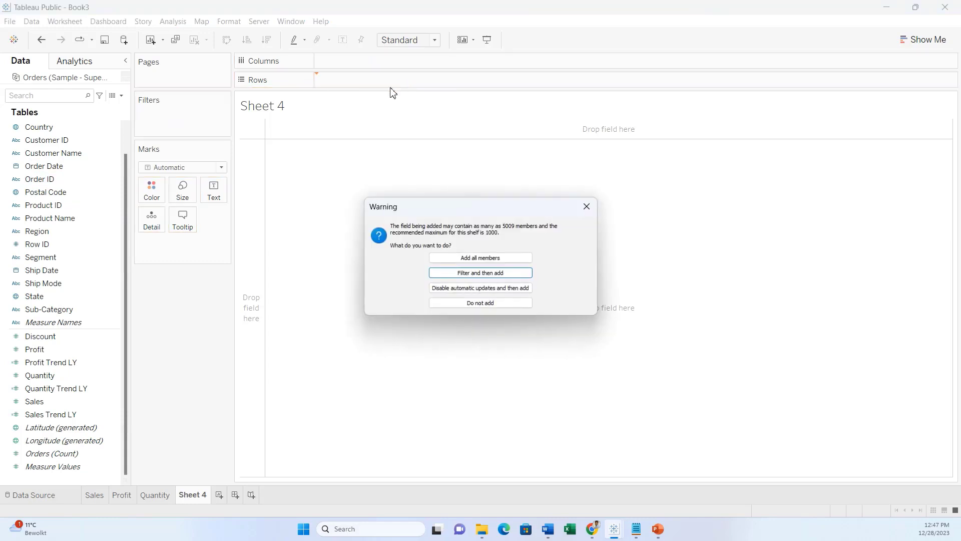
left_click(507, 259)
left_click_drag(48, 167, 492, 89)
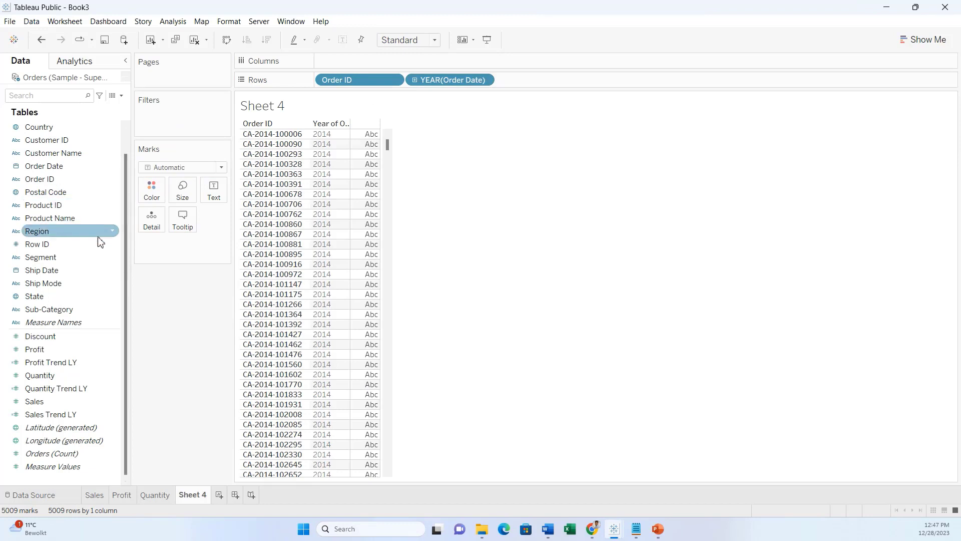
left_click_drag(45, 402, 551, 84)
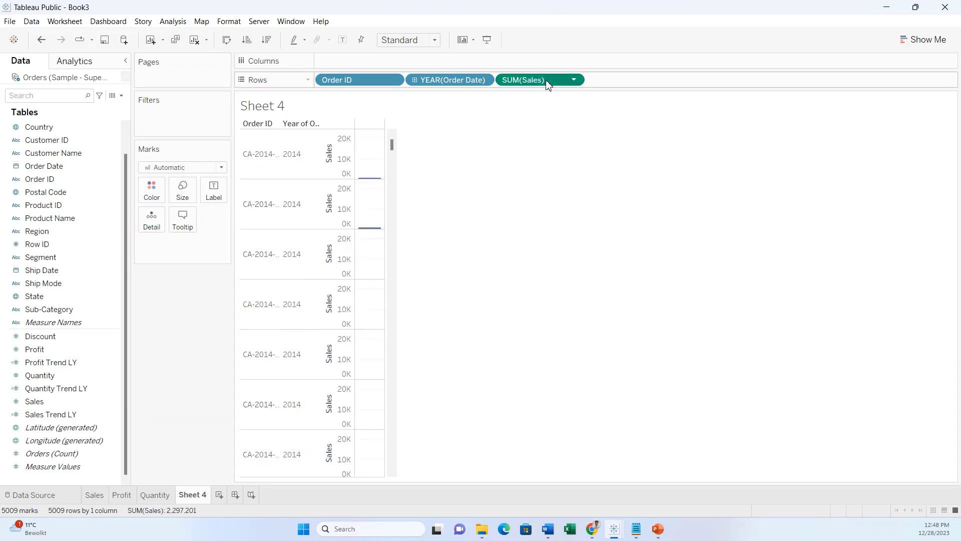
right_click(547, 84)
left_click(585, 194)
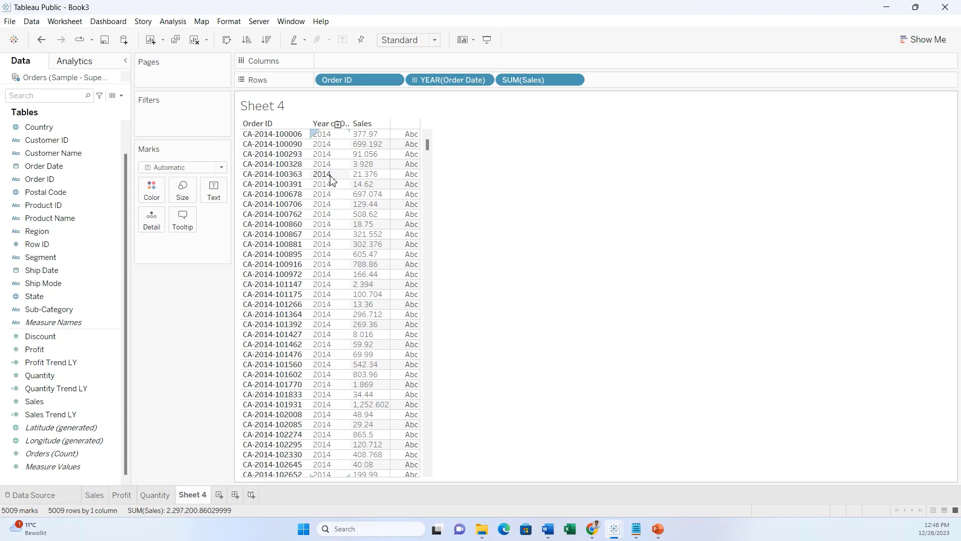
Step: Delete the Sheet 4 worksheet from the workbook
right_click(207, 494)
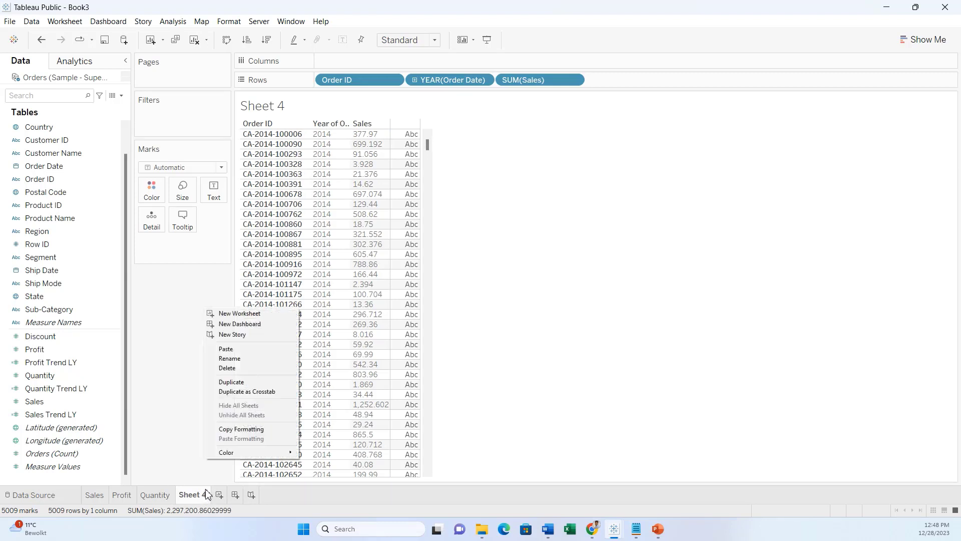
left_click(239, 368)
Step: Create a new calculated field and name it Total Sales LY
left_click(120, 96)
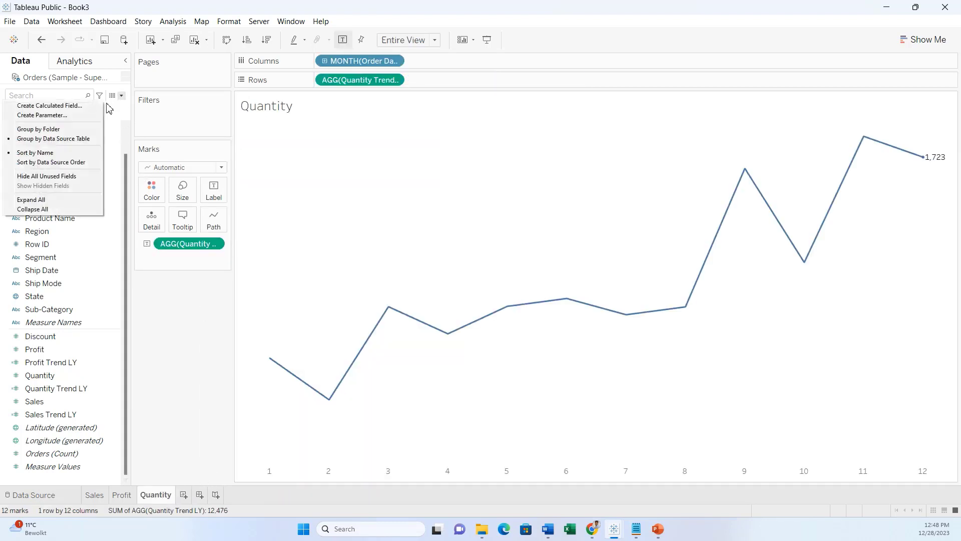
left_click(81, 106)
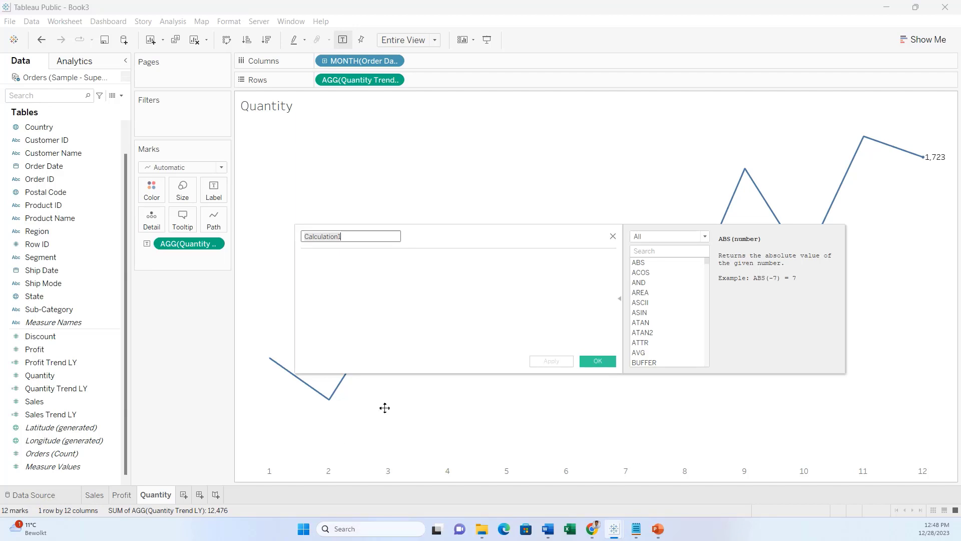
type("Total Pro")
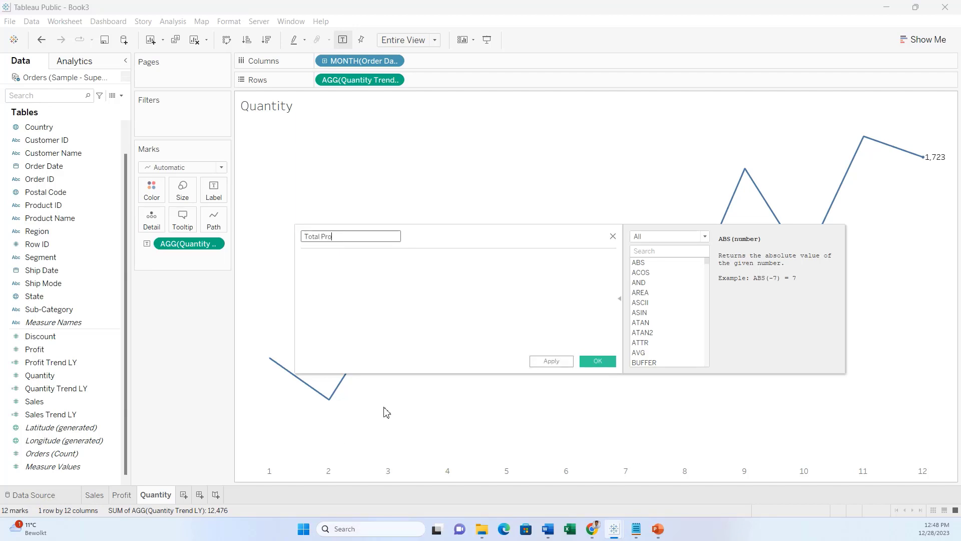
key("BackSpace")
key("BackSpace")
key("BackSpace")
type("Sales LY")
Step: Begin the Total Sales LY formula with "{ FIXED :" followed by "SUM (" on a separate line
left_click(395, 290)
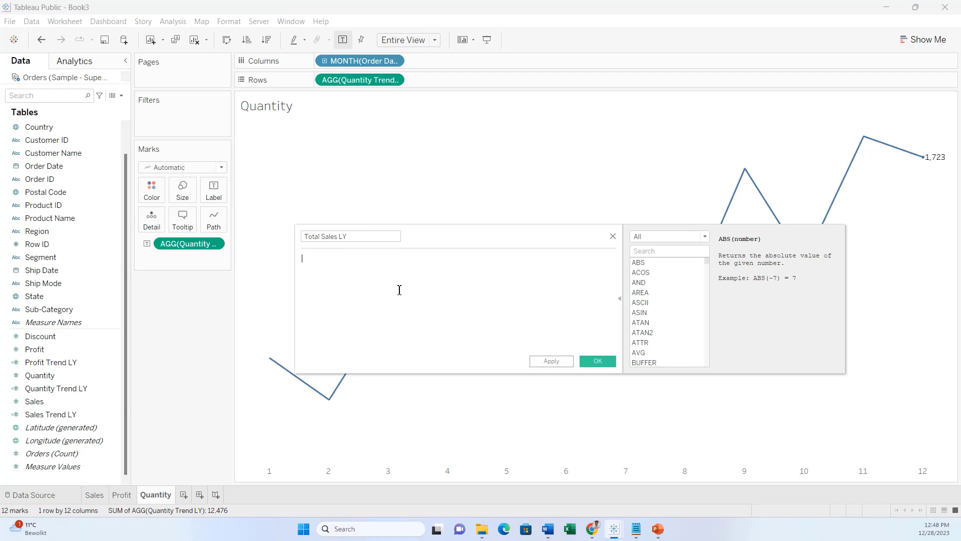
type("{ FIXED")
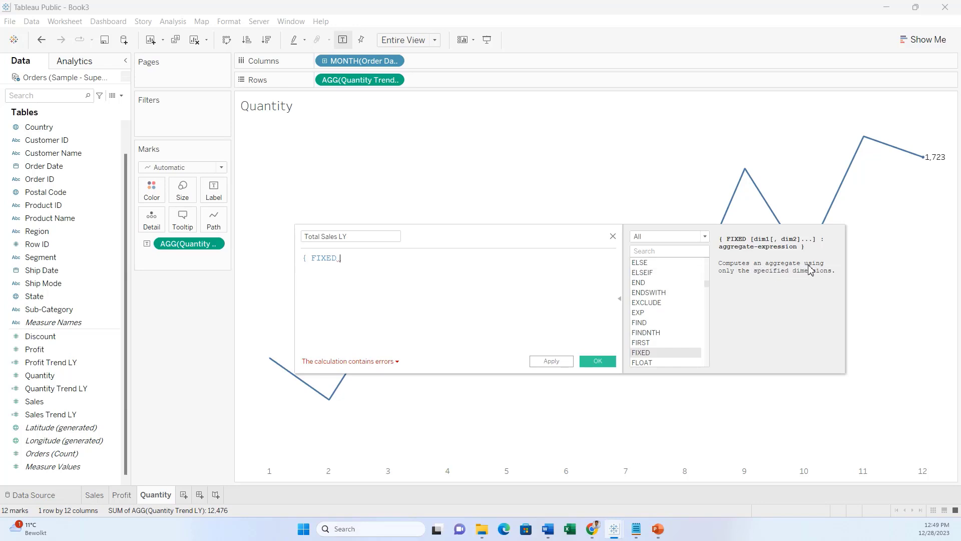
type(":")
key("Return")
key("Return")
type("SUM (")
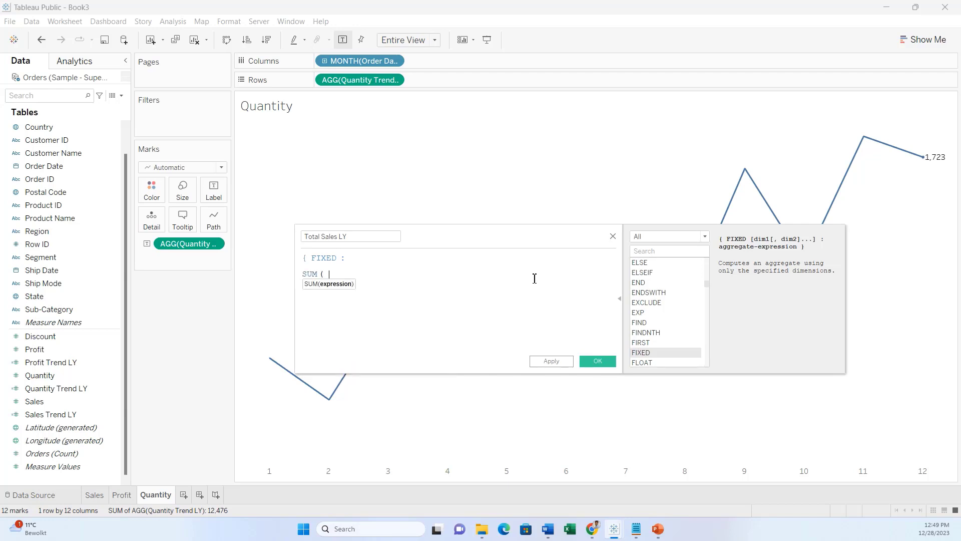
Step: Add the condition IF YEAR([Order Date]) = {Max(YEAR([Order Date]))} inside the SUM
type("  IF")
type("   YEAR(order")
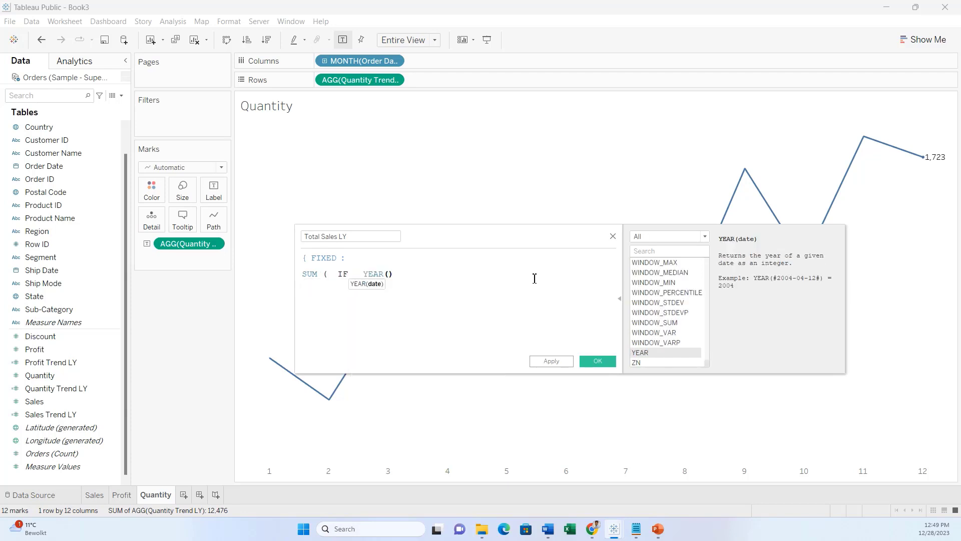
key("Return")
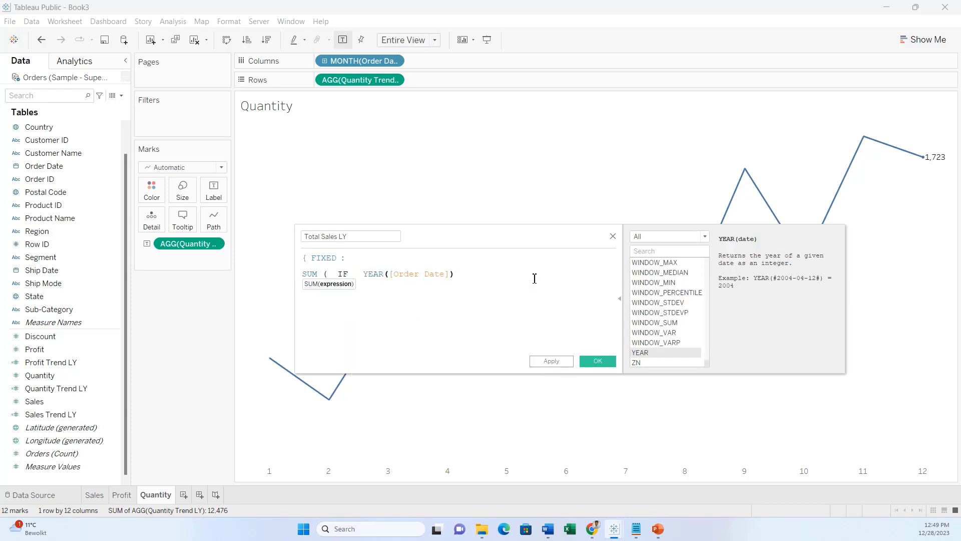
type("={Max")
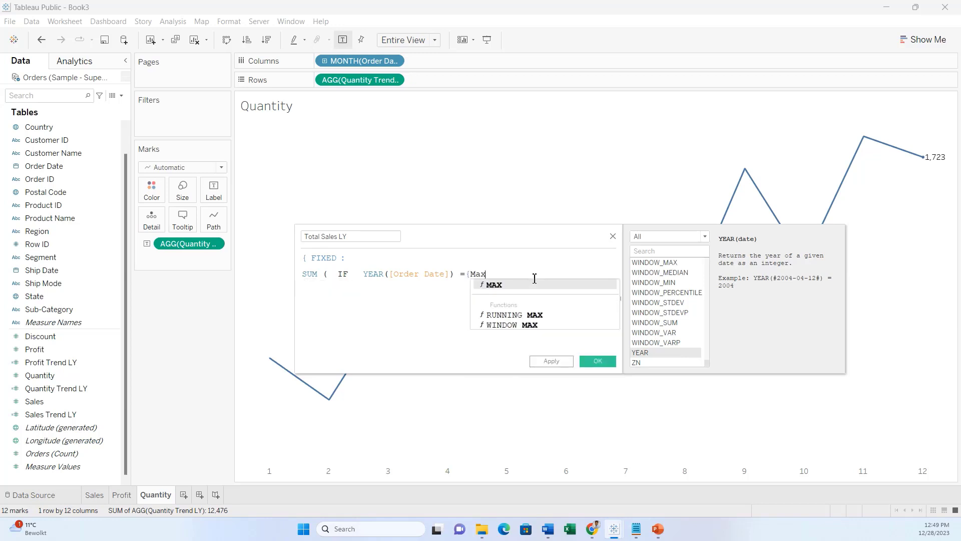
type("(YEAR(")
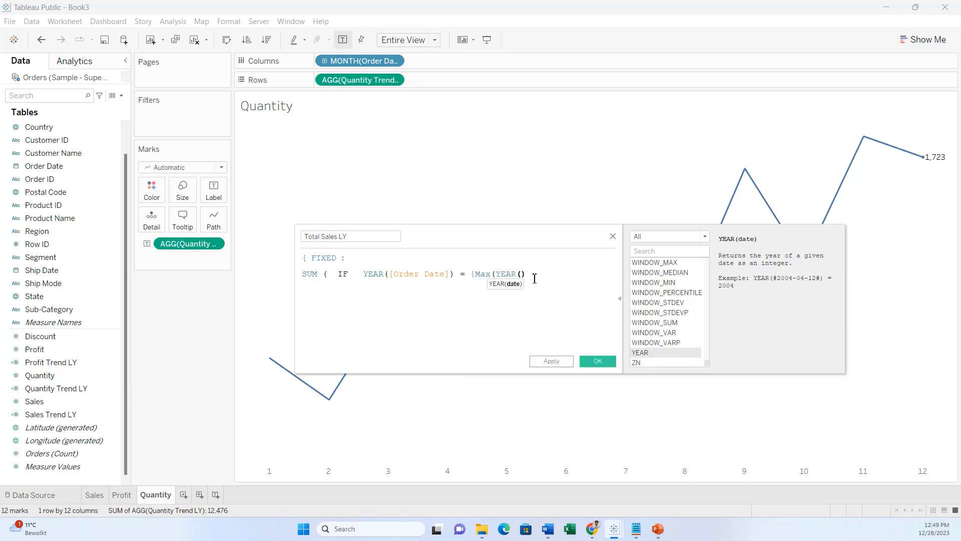
type("order")
key("Return")
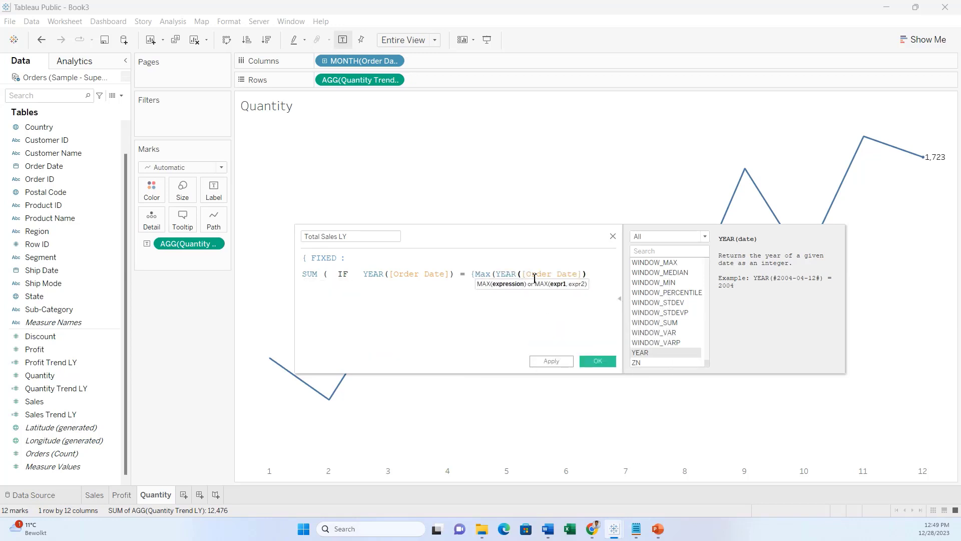
type(")")
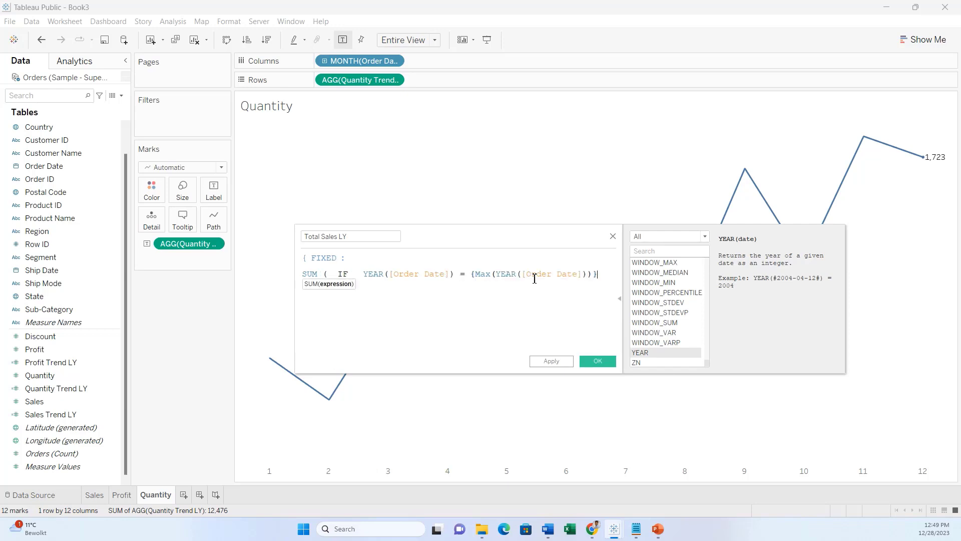
Step: Complete the formula with THEN [Sales] END ) and a closing } on its own line, and save the Total Sales LY field
key("Return")
type("THEN ")
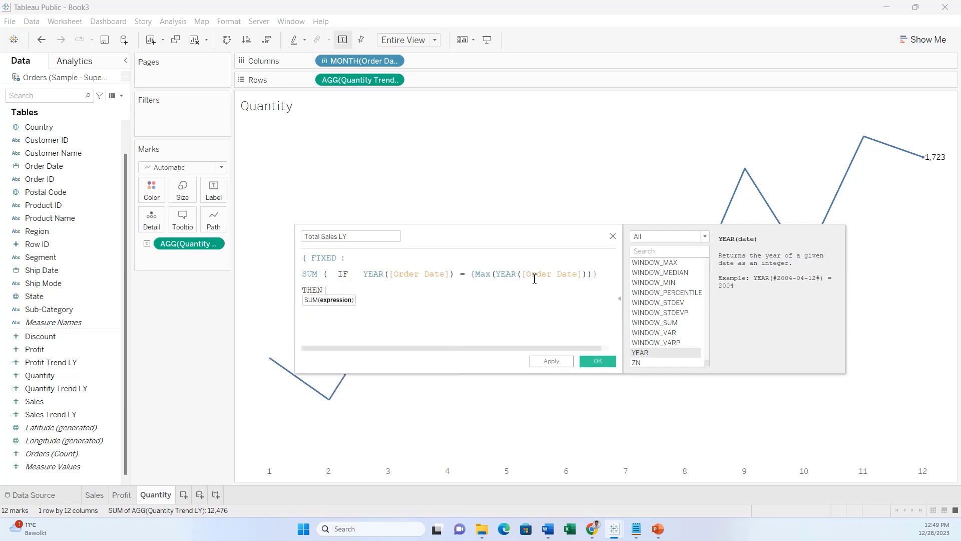
type("sales")
key("Return")
type("END  )")
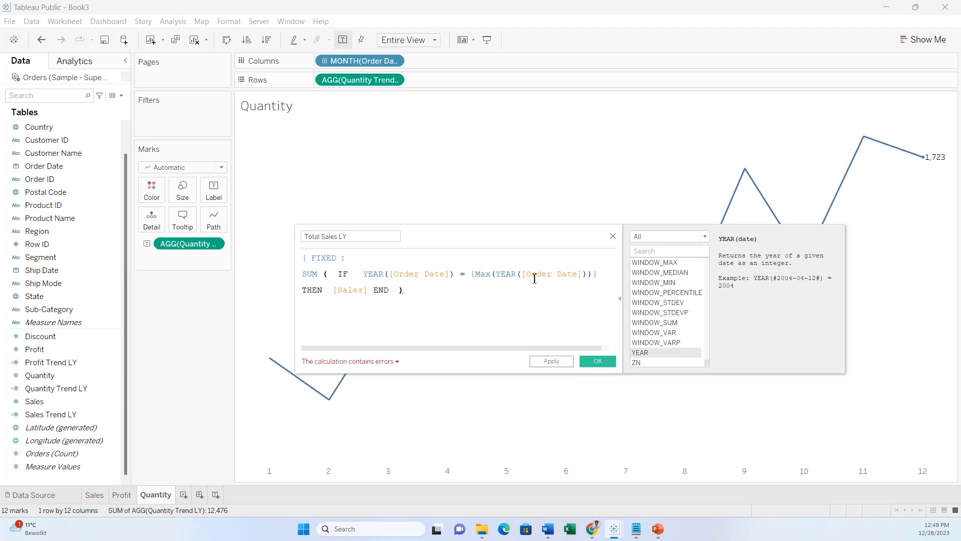
key("Return")
type("}")
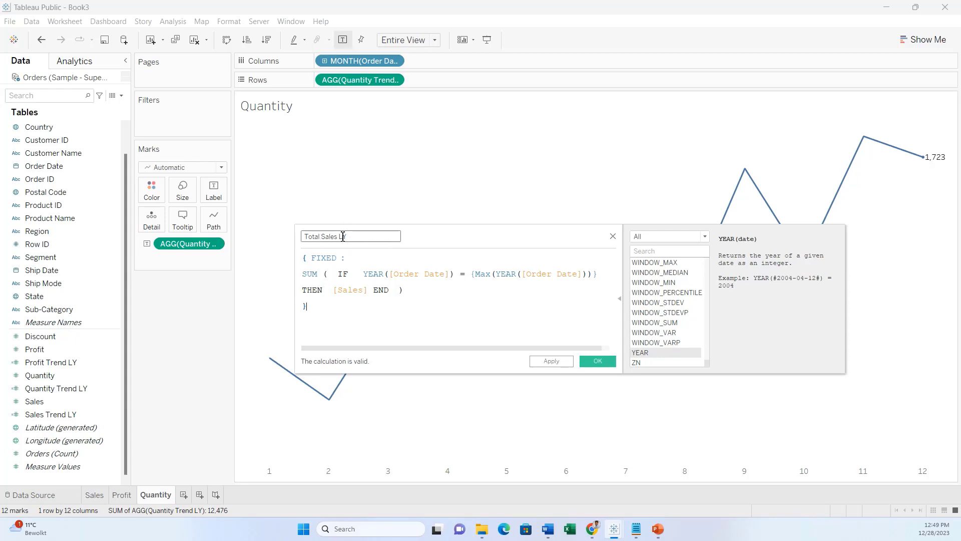
left_click(601, 360)
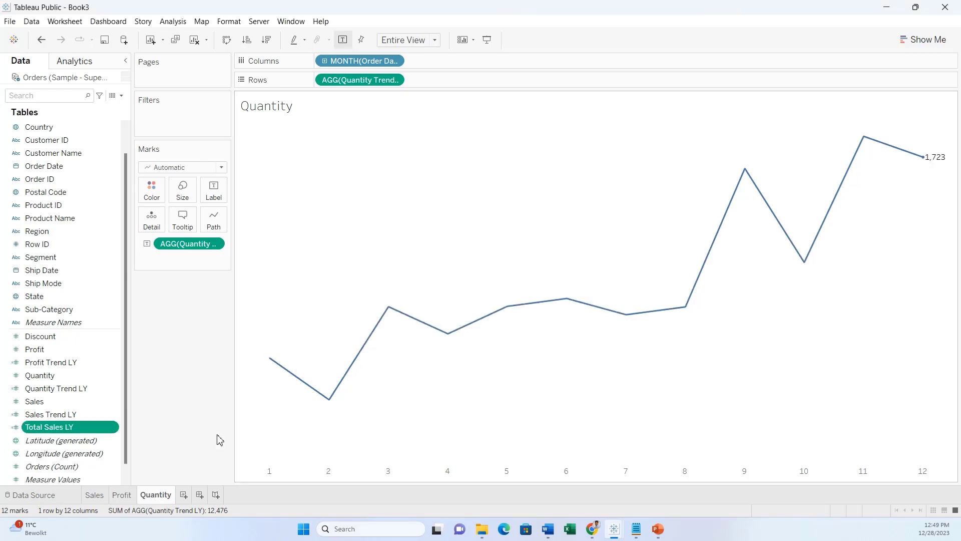
Step: Duplicate the Total Sales LY field and rename the copy Total Sales PY in its calculation editor
right_click(95, 432)
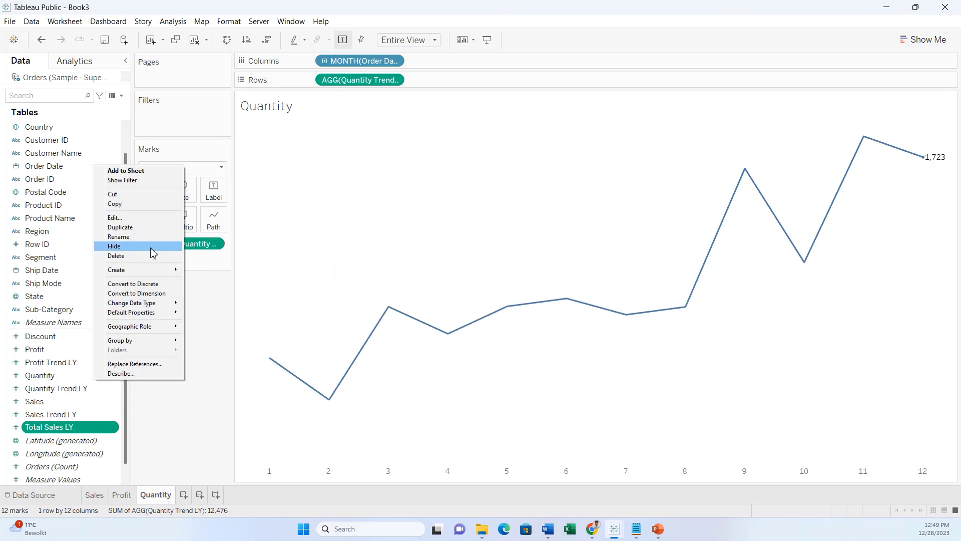
left_click(140, 227)
right_click(97, 441)
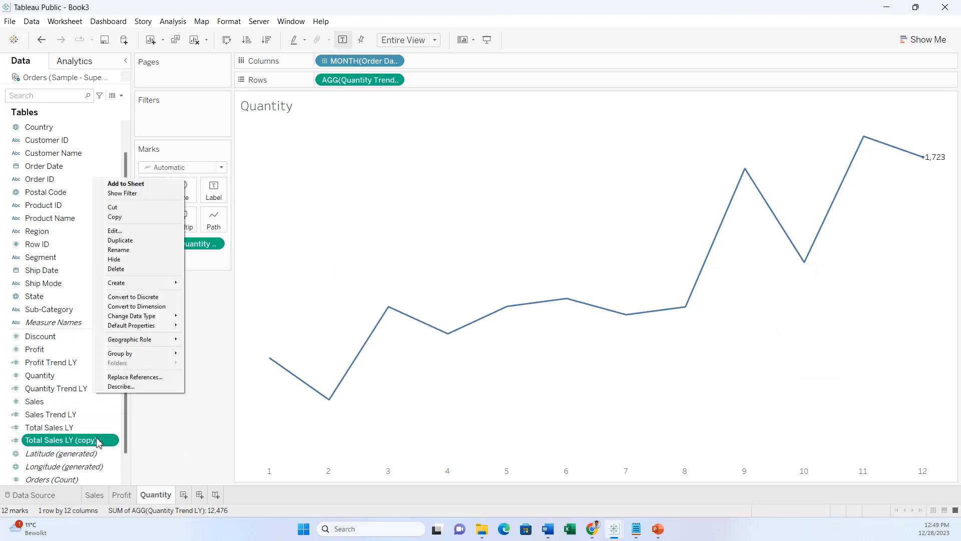
left_click(123, 232)
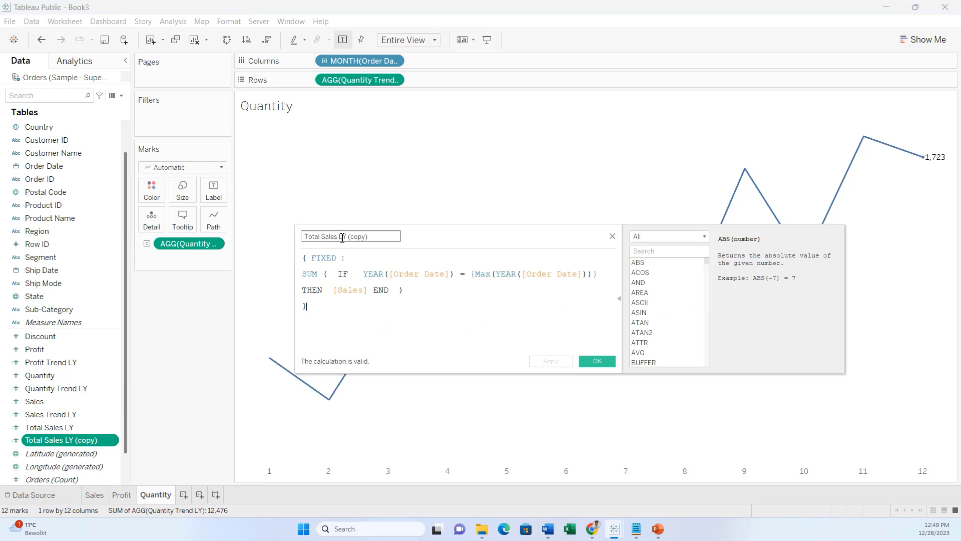
type("P")
left_click_drag(348, 239, 392, 241)
key("BackSpace")
Step: Change the Total Sales PY formula to compare against {Max(YEAR([Order Date]))-1} and save the field
left_click(418, 307)
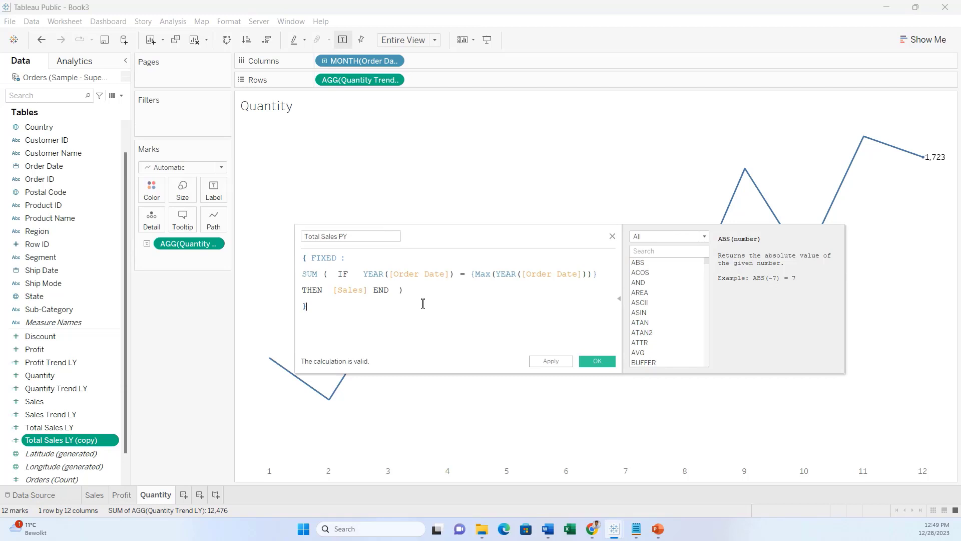
left_click(593, 274)
left_click(589, 302)
left_click(596, 276)
type("-1")
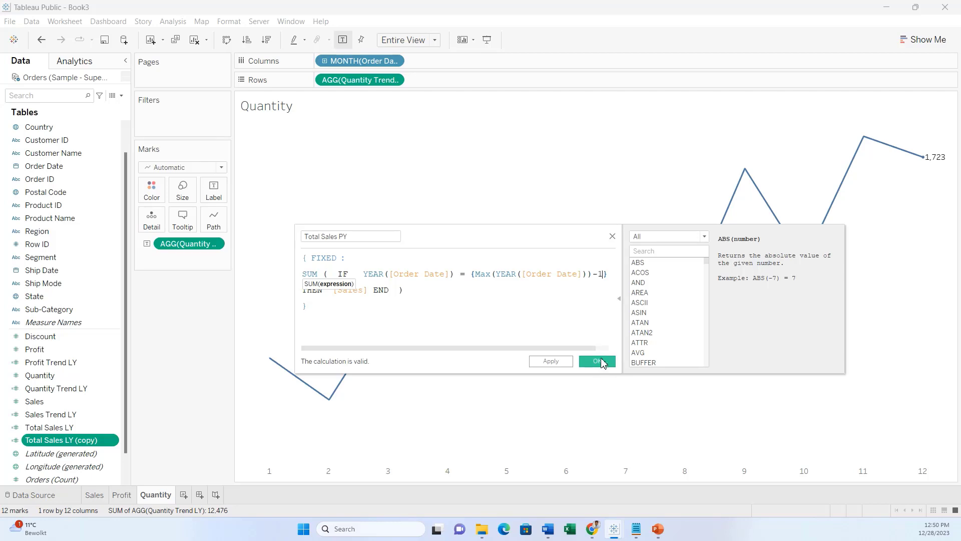
left_click(599, 361)
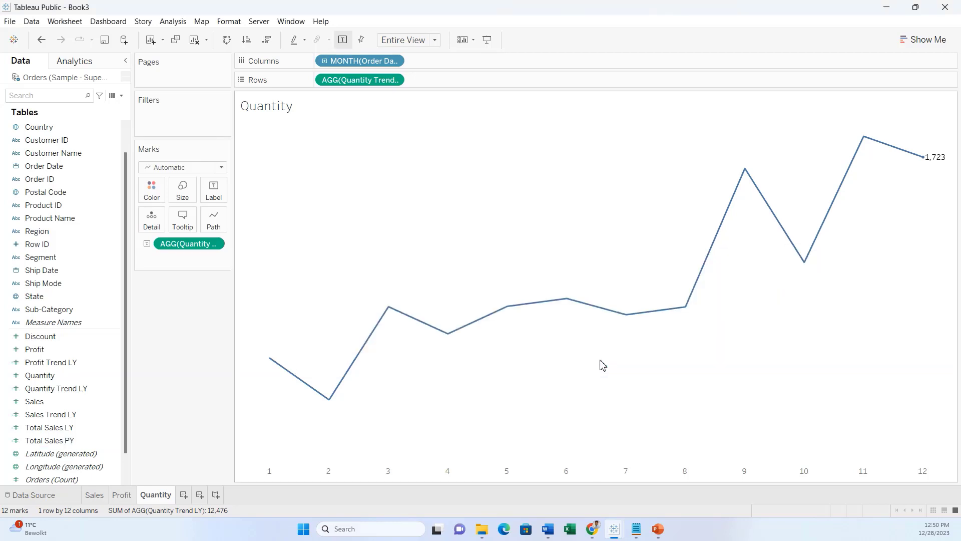
Step: Add a new worksheet and show Total Sales LY and Total Sales PY on it as text
left_click(183, 494)
left_click_drag(74, 435, 215, 195)
left_click_drag(70, 441, 214, 200)
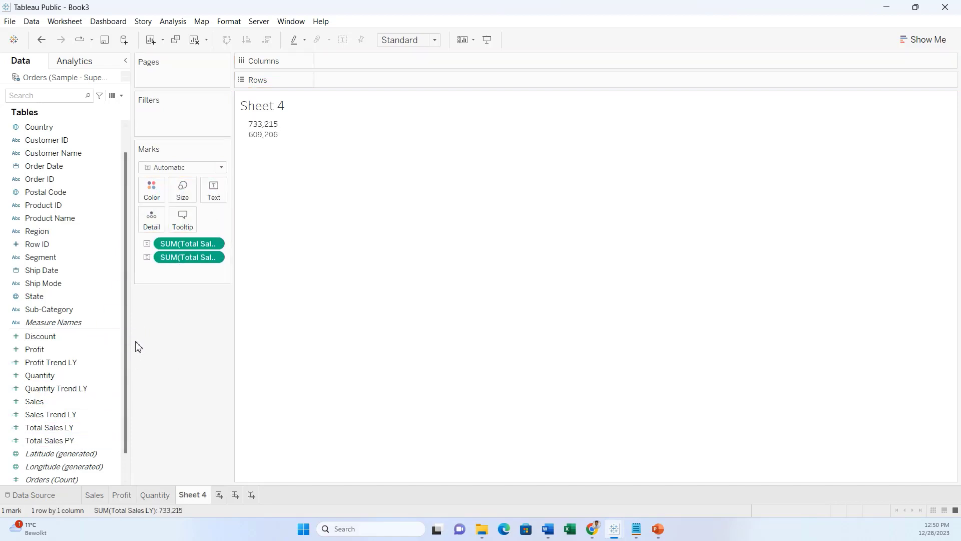
Step: Create another calculated field and name it % Diff Sales
left_click(122, 95)
left_click(65, 106)
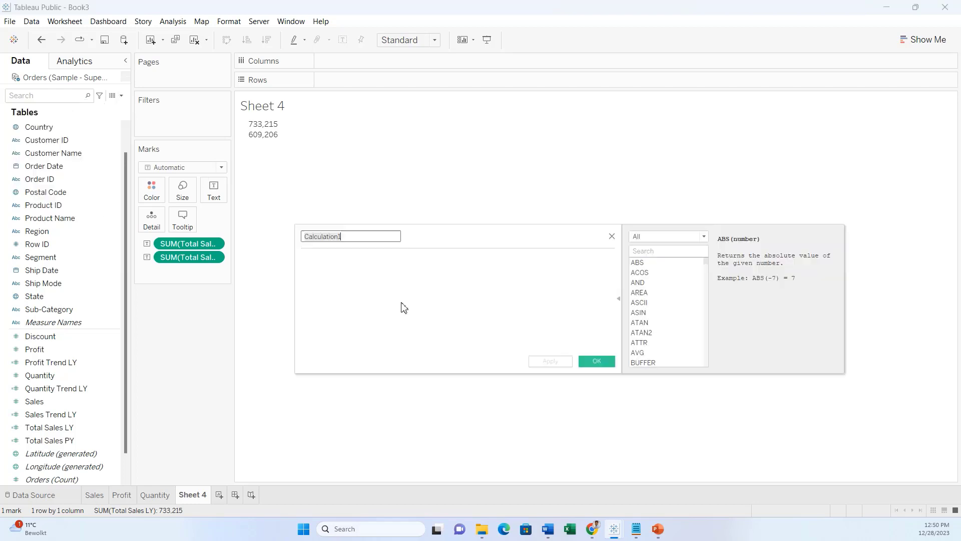
type("% Di")
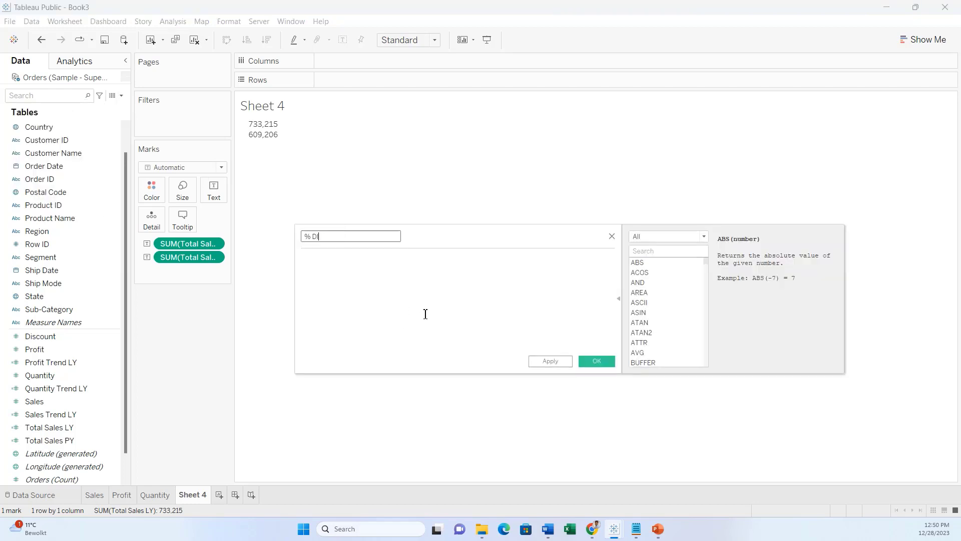
type("ff Sales")
Step: Enter the % Diff Sales formula ([Total Sales LY] - [Total Sales PY])/[Total Sales PY] and save the field
left_click(311, 258)
type("(")
left_click_drag(60, 428, 407, 339)
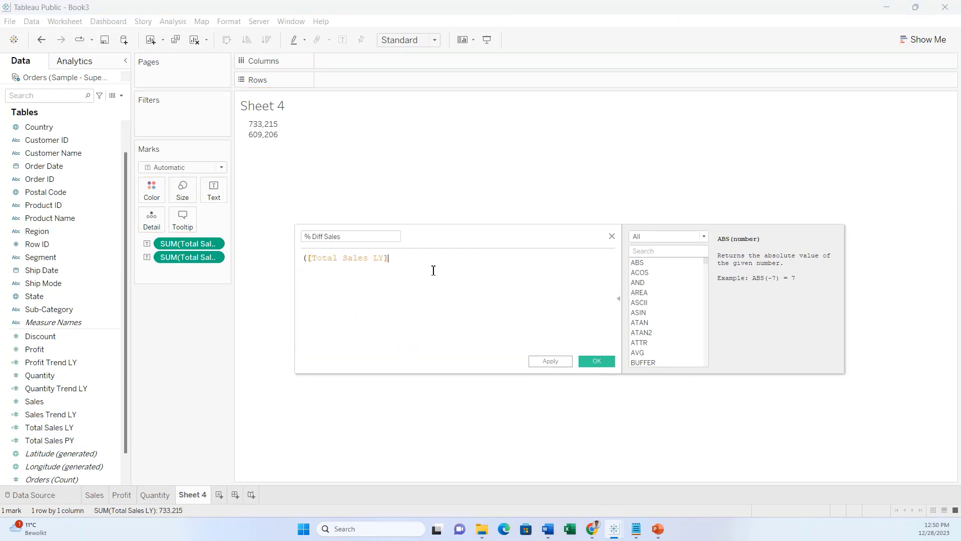
type("-")
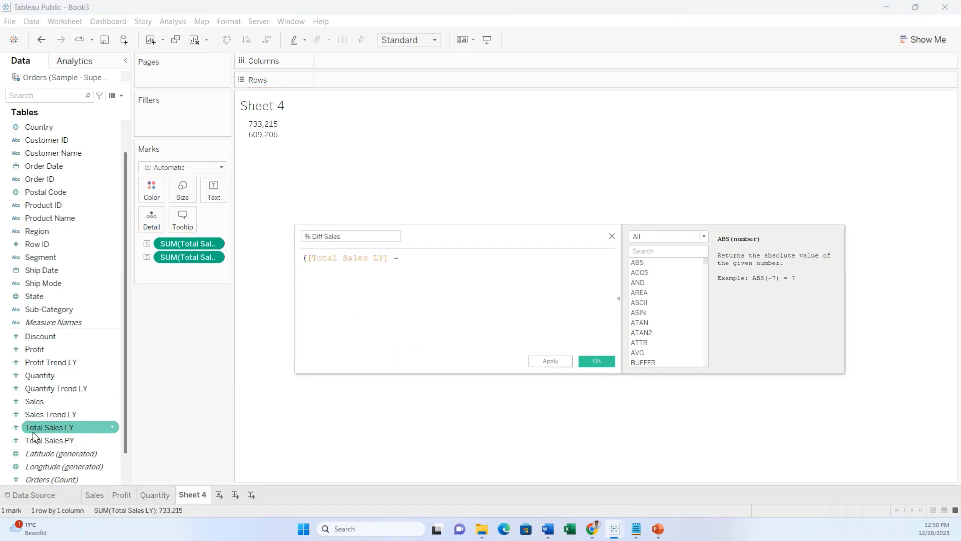
left_click_drag(50, 440, 468, 299)
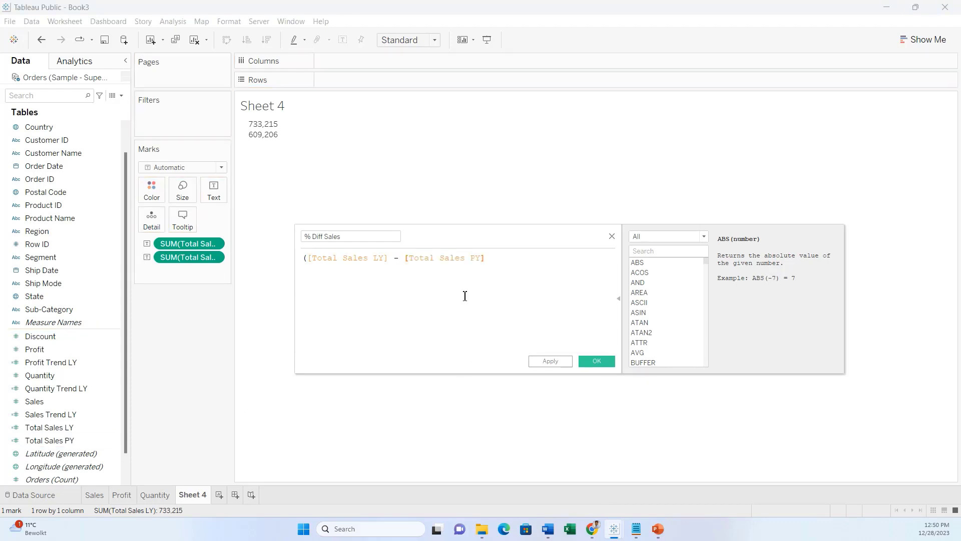
type(")/")
left_click_drag(50, 440, 573, 294)
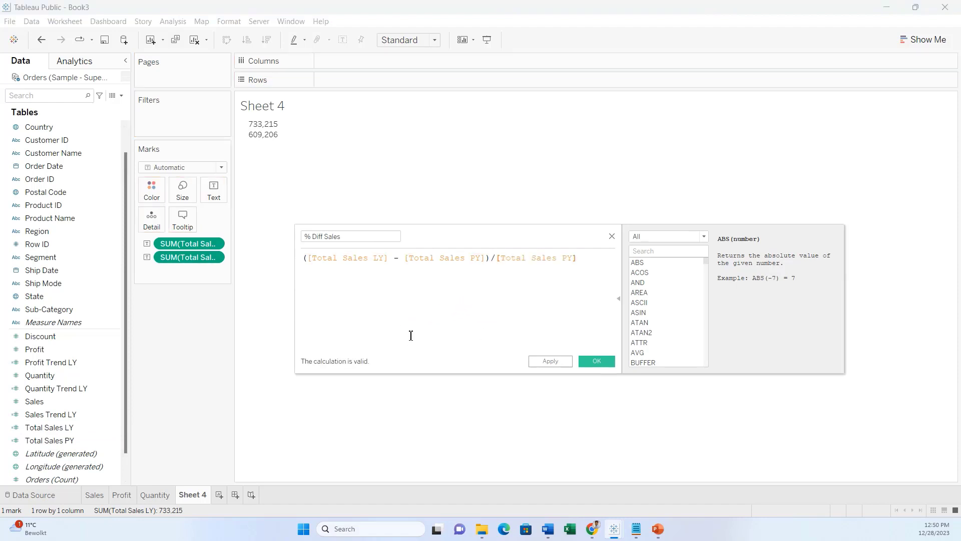
left_click(597, 361)
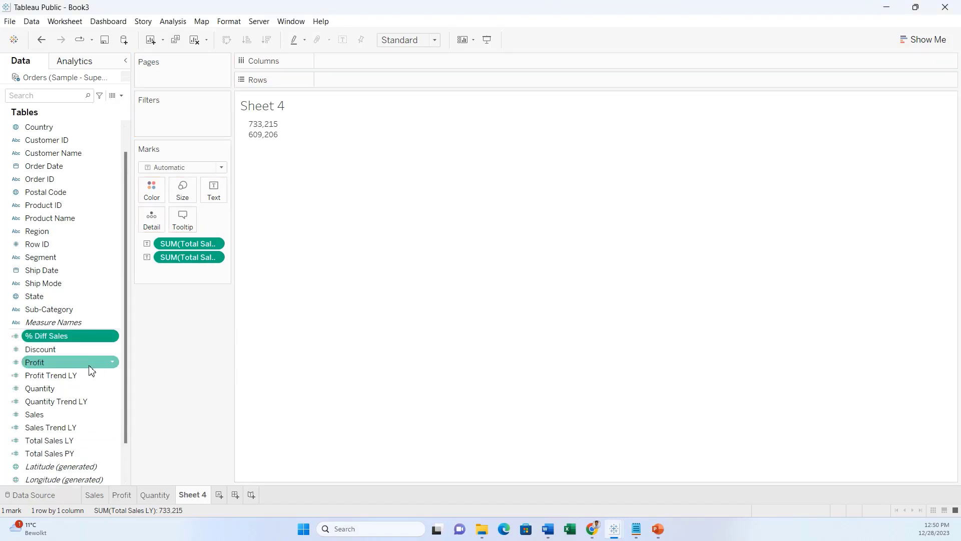
Step: Show % Diff Sales as text on the sheet and format its numbers as a percentage
left_click_drag(81, 337, 217, 205)
right_click(187, 273)
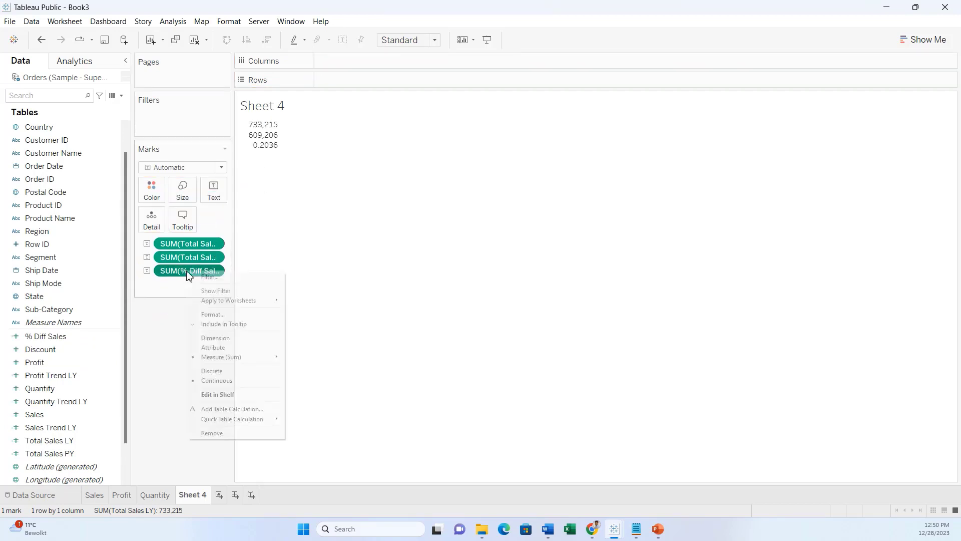
left_click(210, 314)
left_click(112, 171)
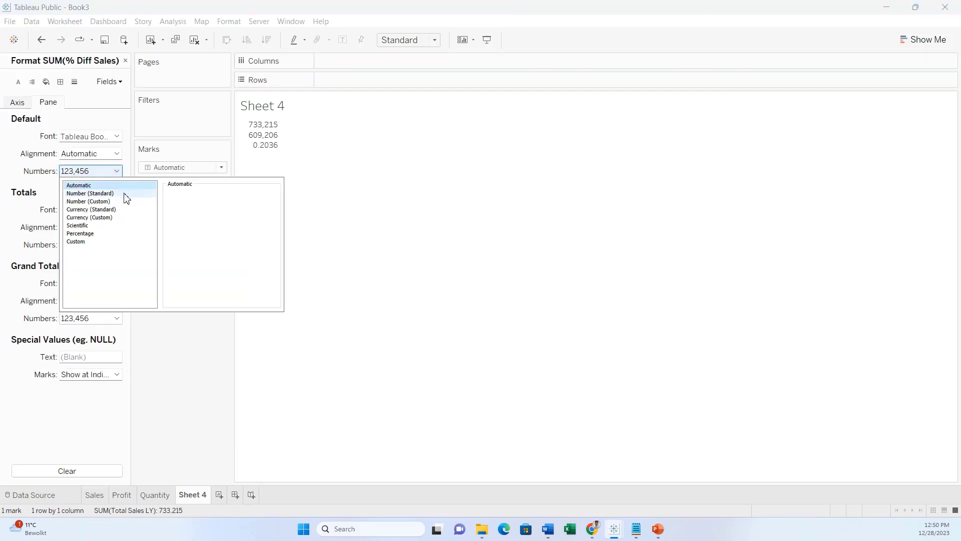
left_click(104, 234)
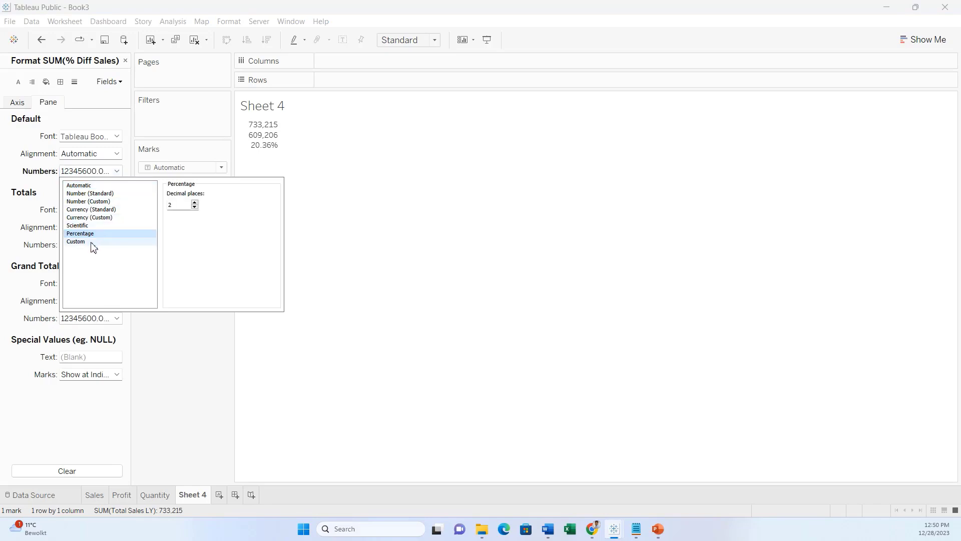
Step: Give % Diff Sales a custom number format that marks positive percentages with + and negative ones with -, both with two decimals
left_click(92, 242)
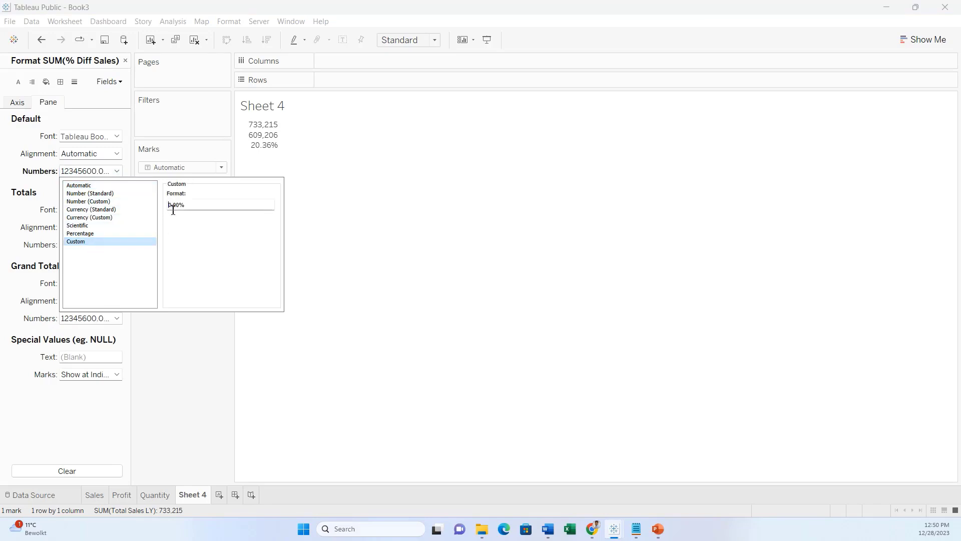
type("+")
left_click_drag(192, 205, 174, 210)
left_click(192, 207)
type("-0.00")
left_click(208, 357)
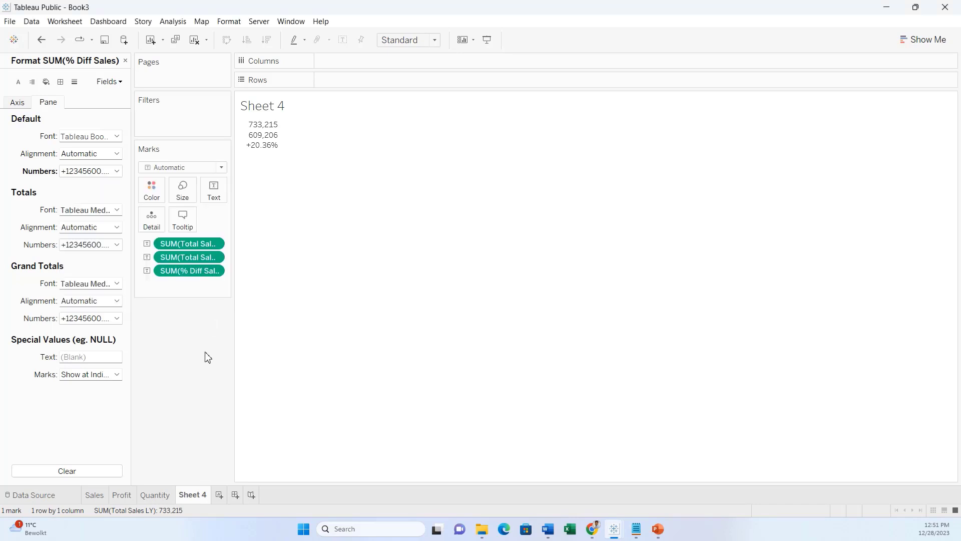
left_click(126, 61)
Step: Review the last-year, prior-year and % Diff Sales fields and their values on the sheet
left_click(50, 454)
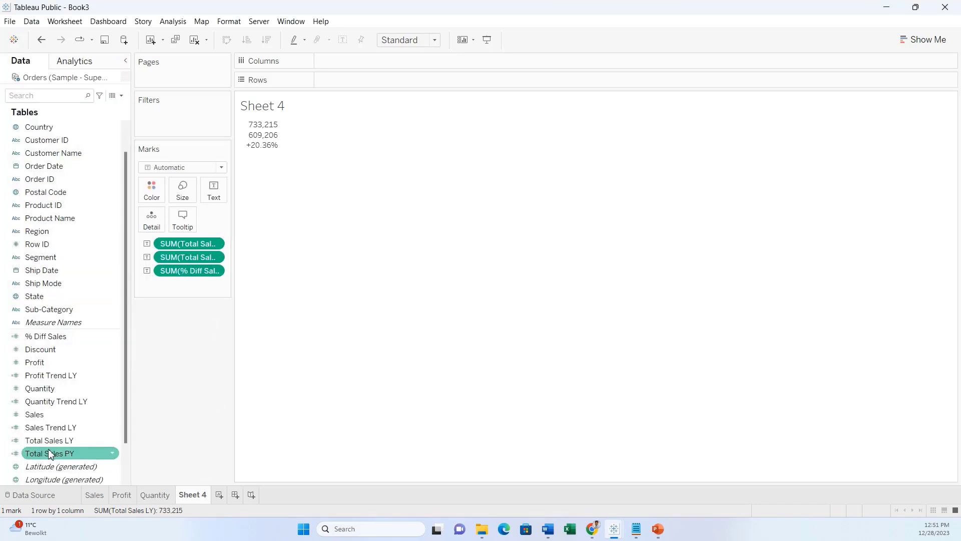
scroll(76, 407, "down", 1)
left_click(84, 389)
left_click(81, 401)
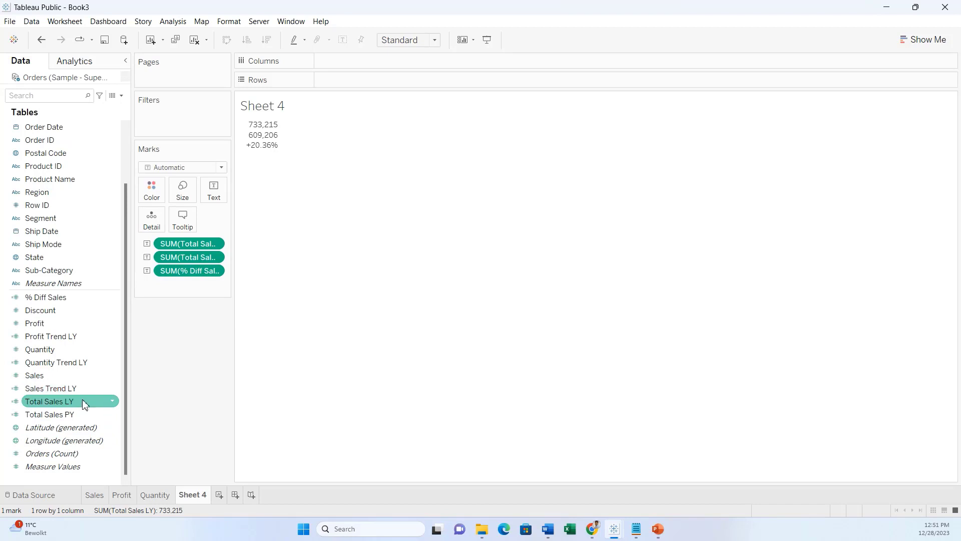
left_click(80, 415)
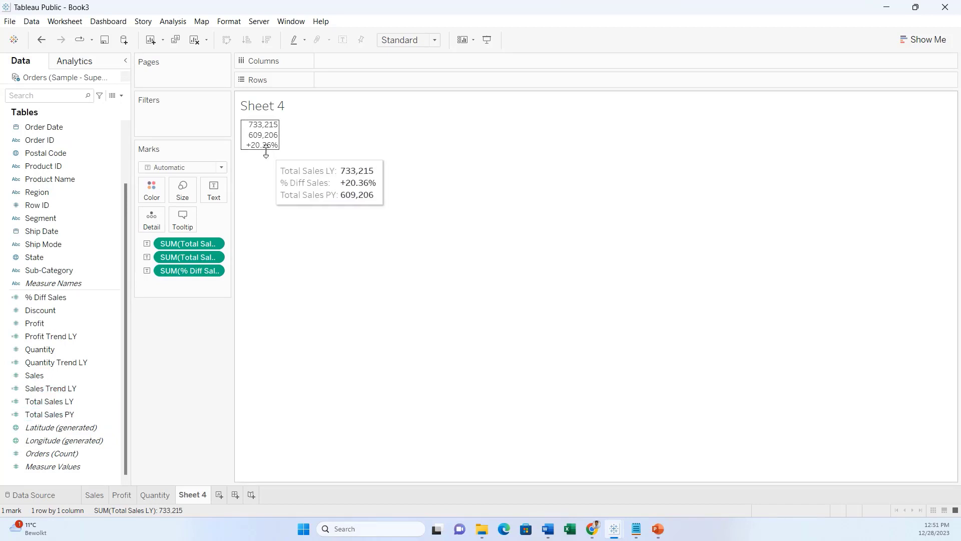
mouse_move(256, 149)
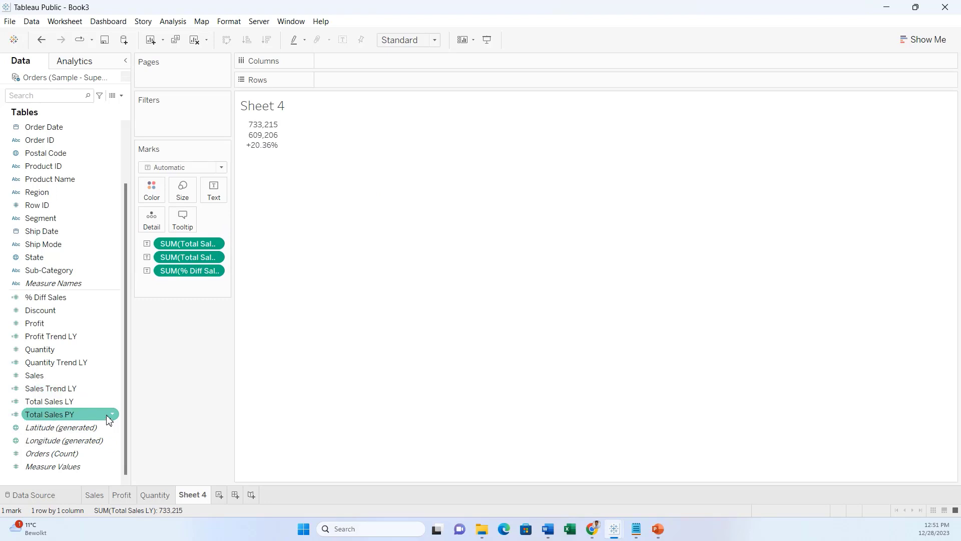
scroll(101, 425, "up", 1)
scroll(93, 430, "down", 1)
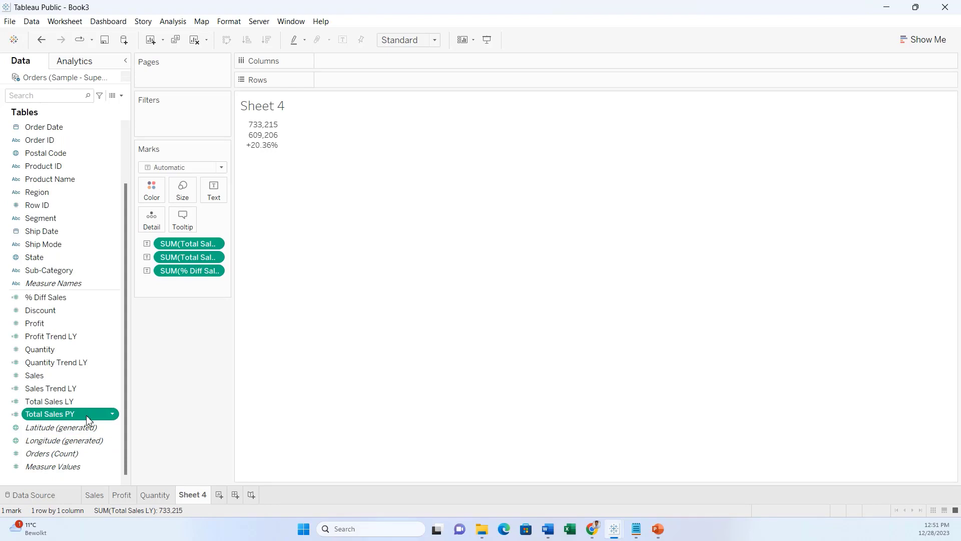
Step: Duplicate the Total Sales LY field and rename the copy Total Quantity LY in its calculation editor
left_click(92, 404)
right_click(92, 406)
left_click(146, 202)
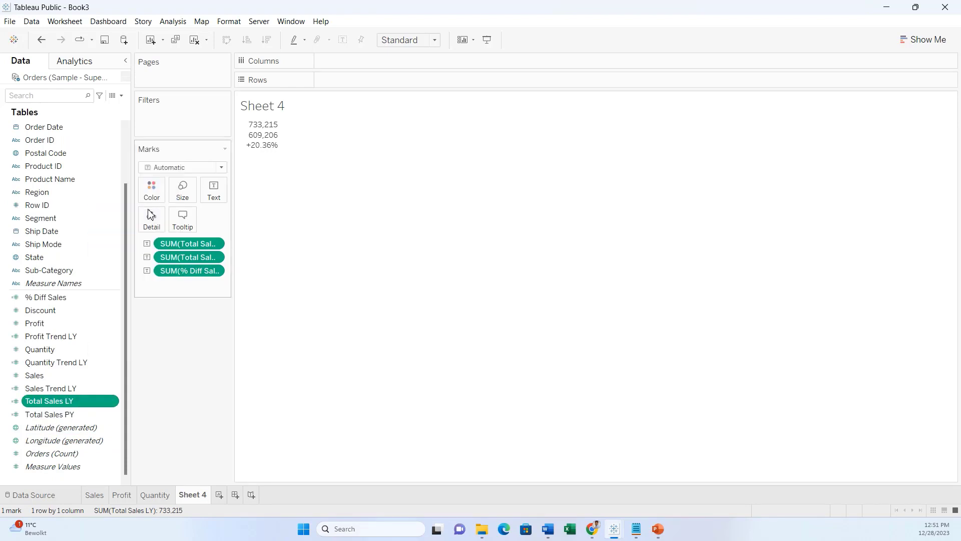
right_click(97, 418)
left_click(126, 202)
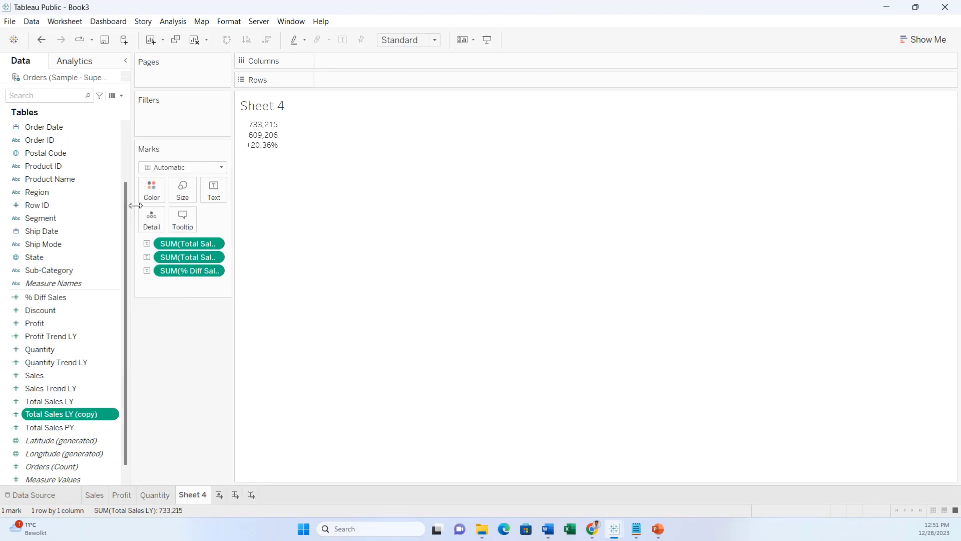
double_click(325, 237)
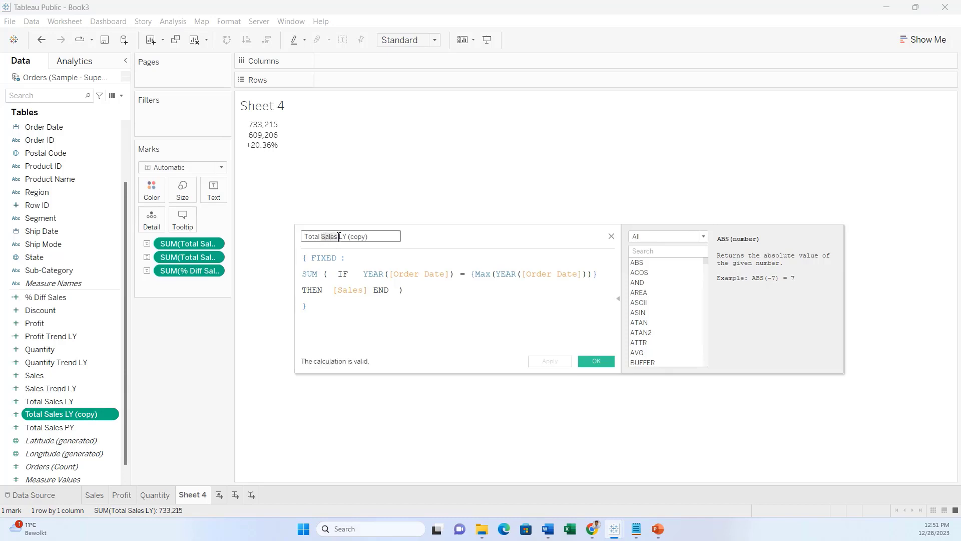
type("Quantity")
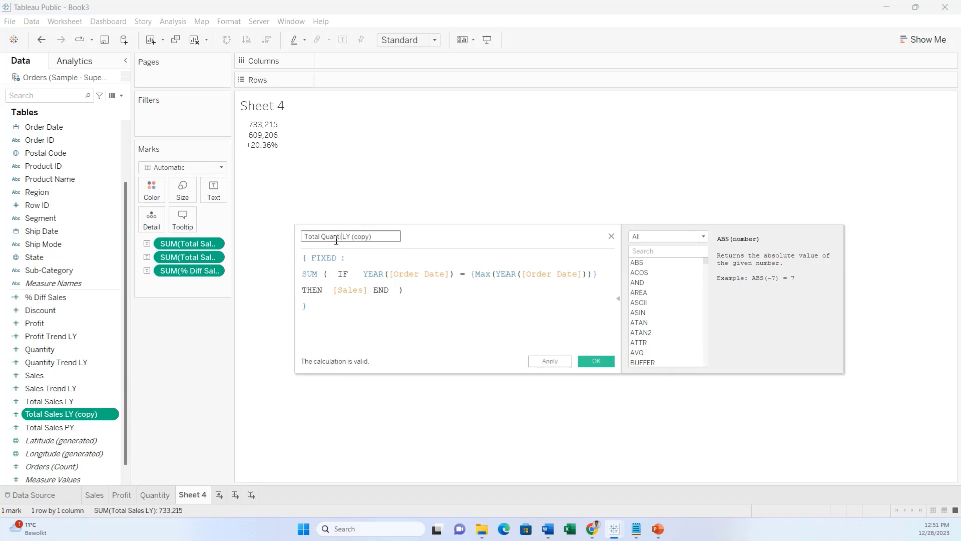
left_click_drag(358, 243, 394, 243)
key("BackSpace")
Step: Replace [Sales] with [Quantity] in the Total Quantity LY formula, then save the field and show it as text on the sheet
left_click(367, 298)
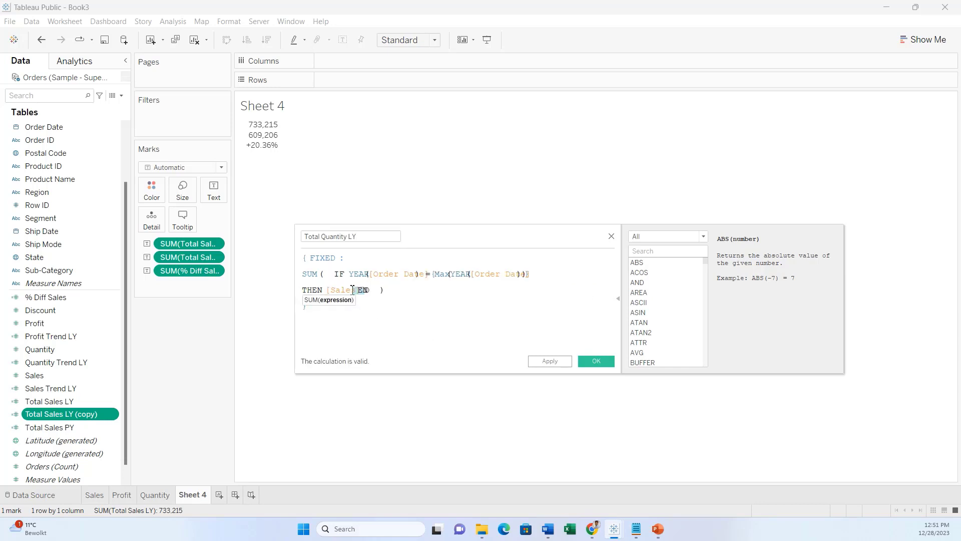
left_click(387, 328)
left_click_drag(344, 292, 365, 290)
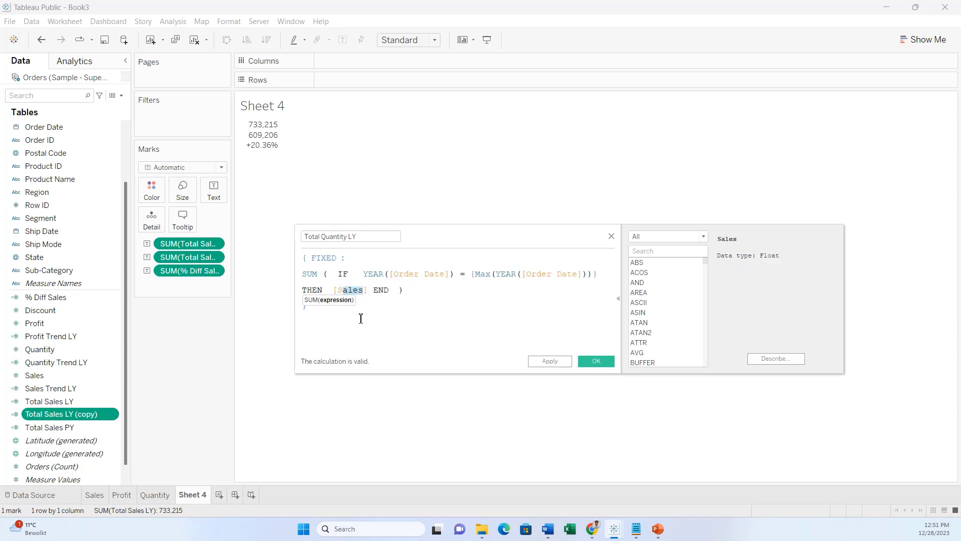
key("BackSpace")
key("BackSpace")
type("Quantity")
key("Return")
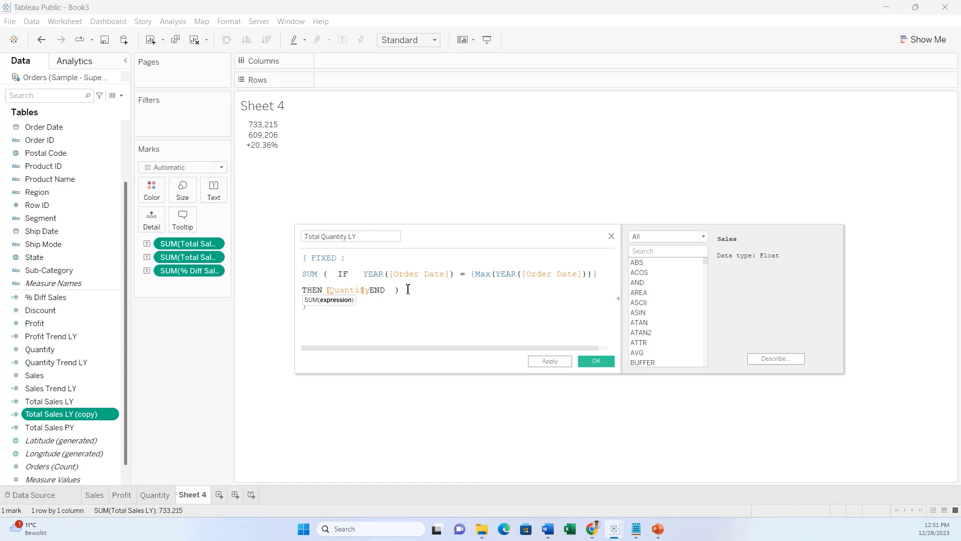
left_click(419, 305)
left_click(597, 361)
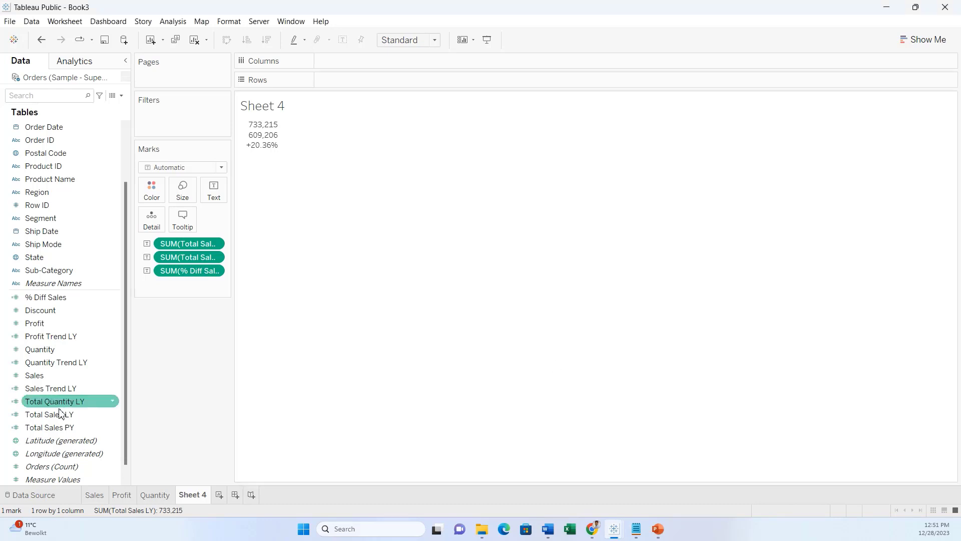
left_click_drag(118, 401, 214, 190)
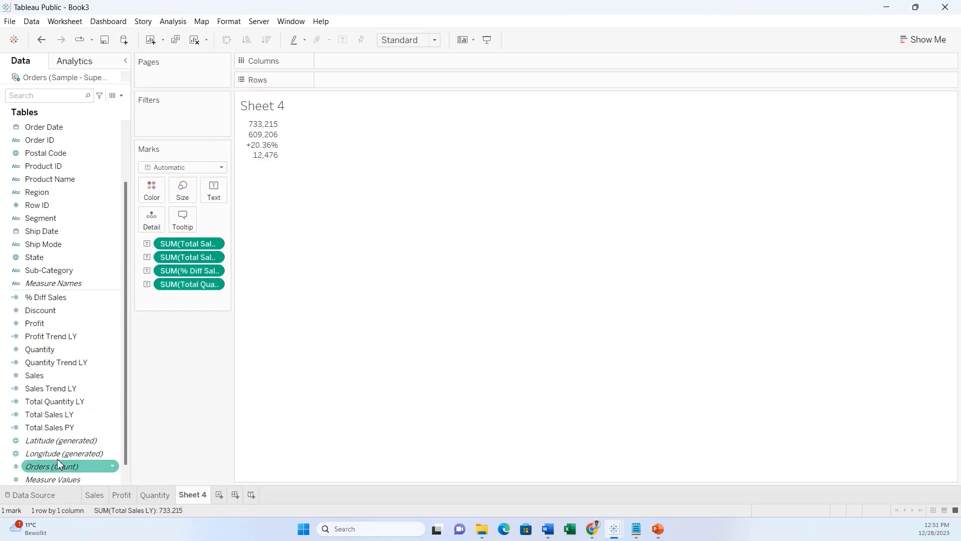
Step: Duplicate Total Quantity LY and change the copy's formula to compare against {Max(YEAR([Order Date]))-1}
right_click(82, 404)
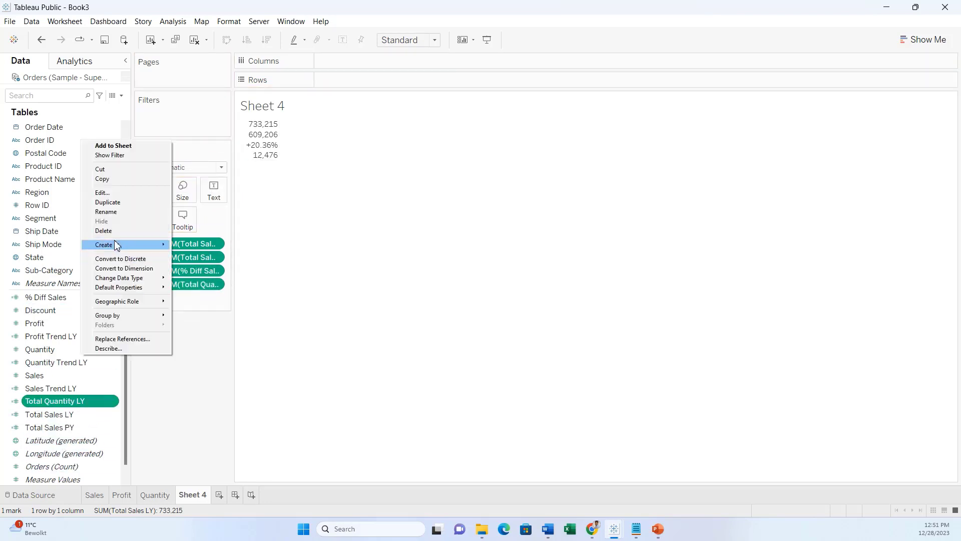
left_click(127, 202)
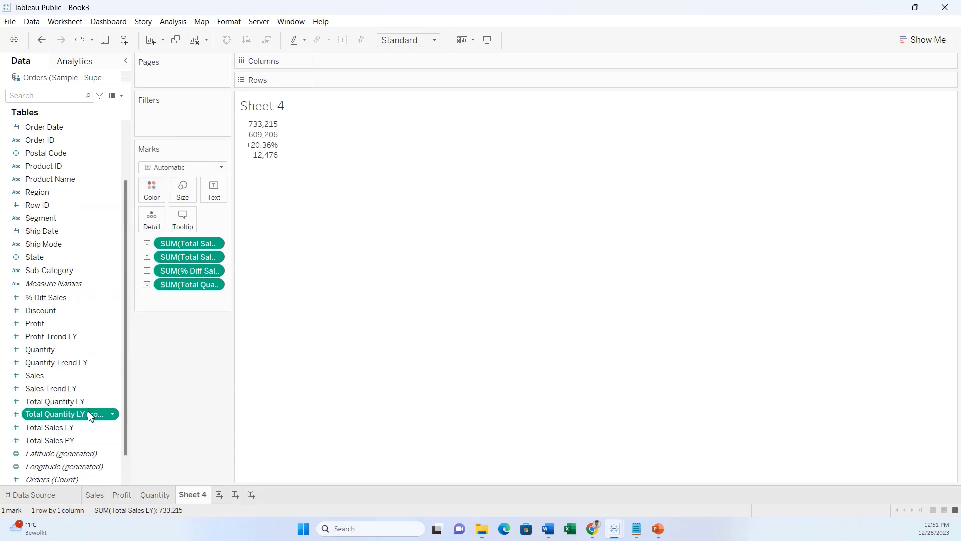
right_click(89, 416)
left_click(128, 201)
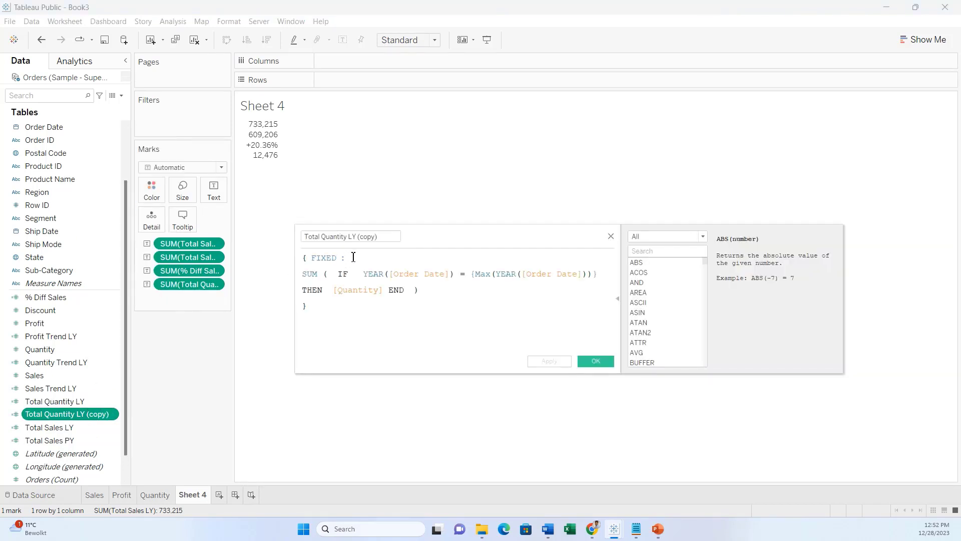
left_click(589, 274)
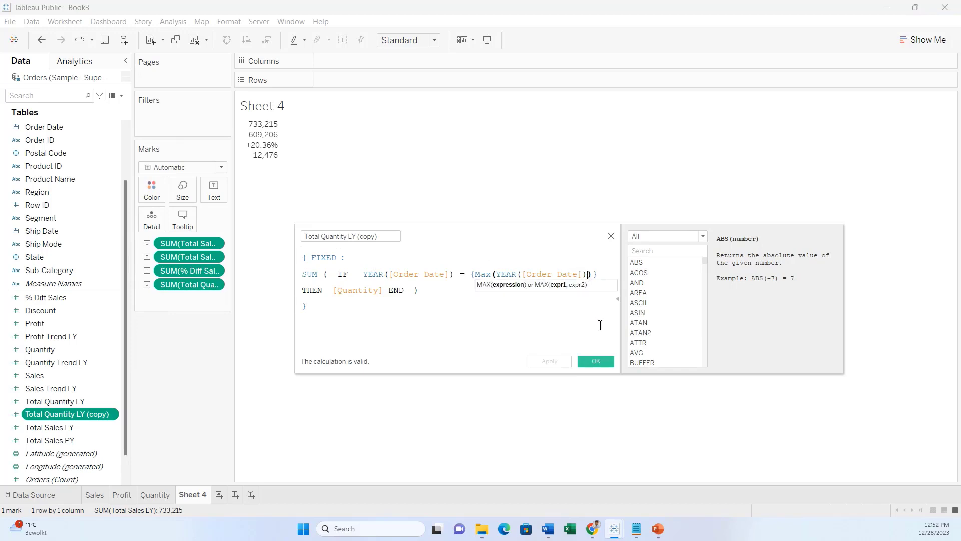
type("-1")
left_click(589, 325)
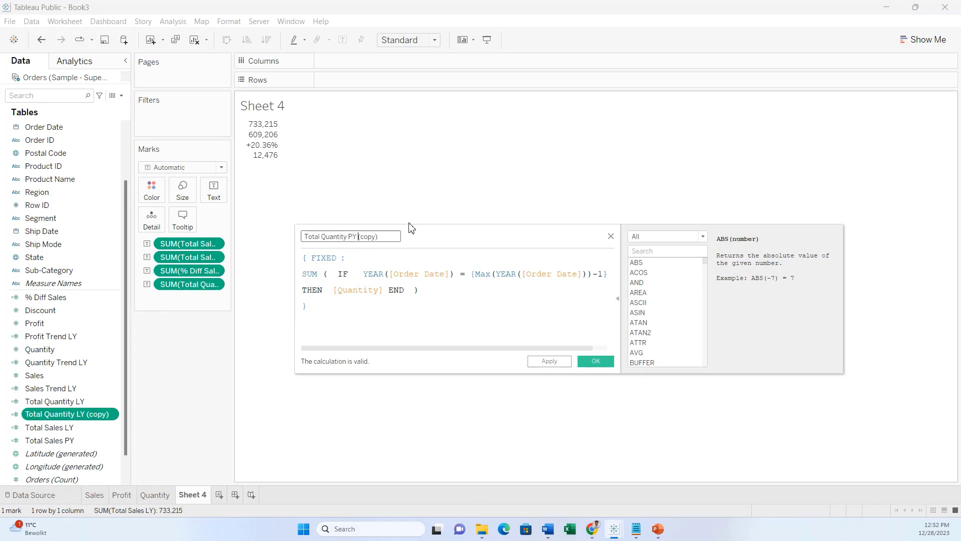
Step: Rename the copied quantity field Total Quantity PY, save it and show it as text on the sheet
key("BackSpace")
left_click(596, 361)
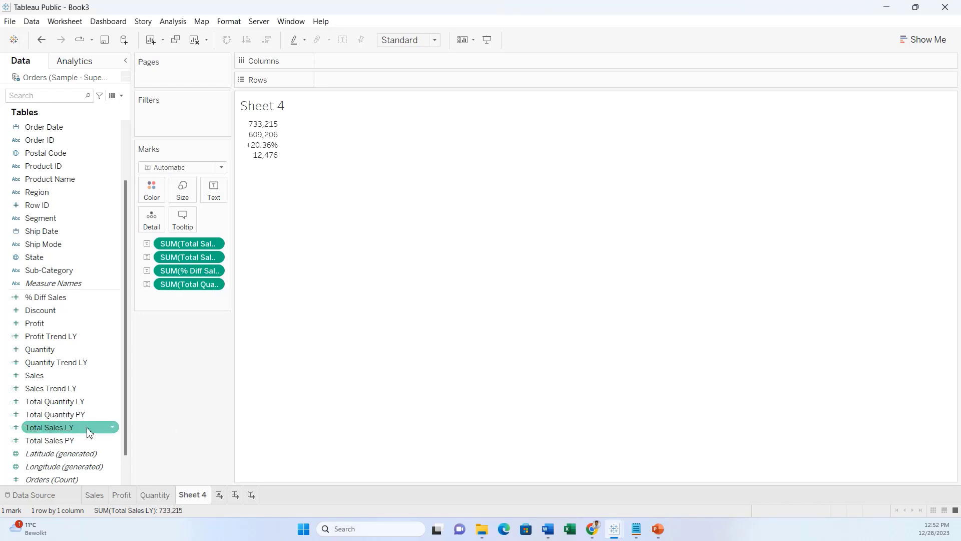
left_click_drag(88, 414, 215, 193)
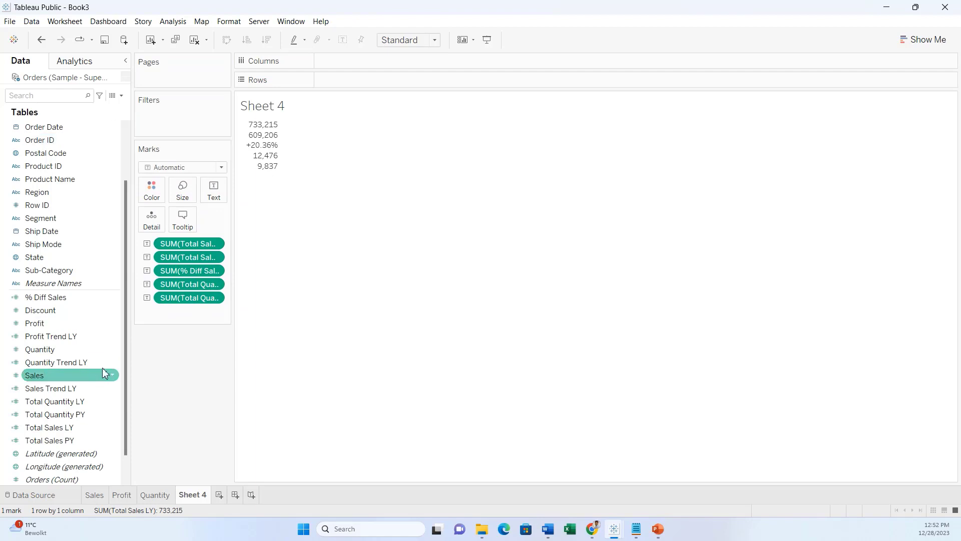
Step: Create another calculated field and name it % Diff Quantity
left_click(122, 95)
left_click(95, 111)
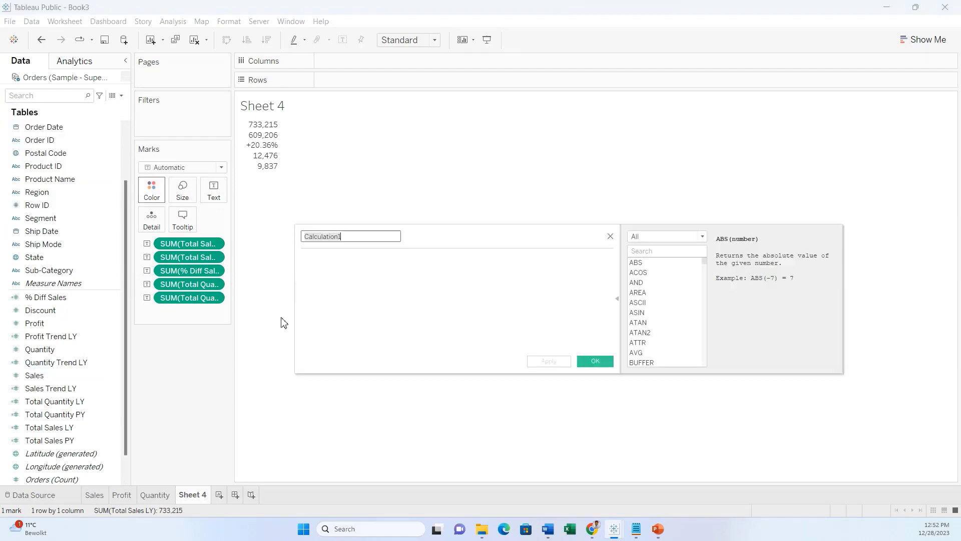
type("% Diff Quantity")
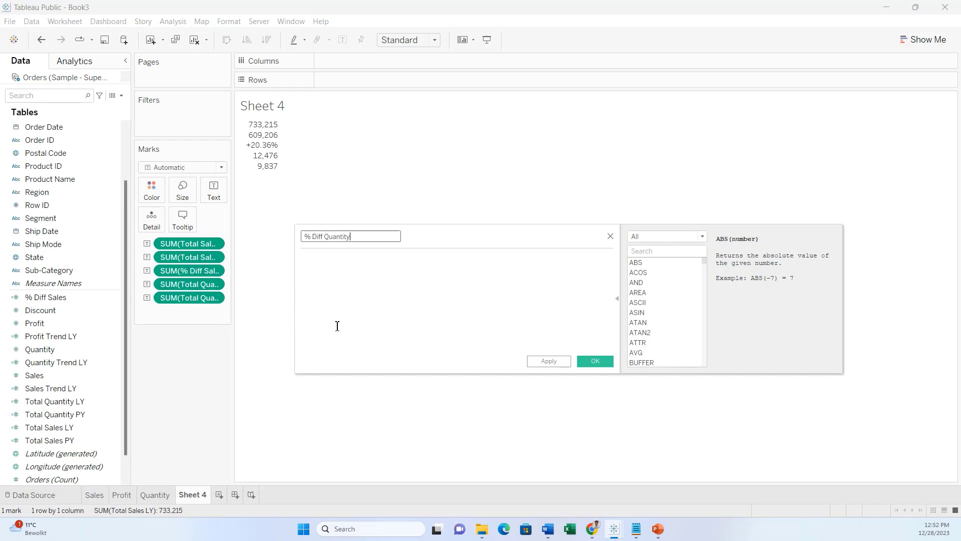
Step: Enter the formula ([Total Quantity LY]-[Total Quantity PY])/[Total Quantity PY] for % Diff Quantity and save the field
left_click(338, 326)
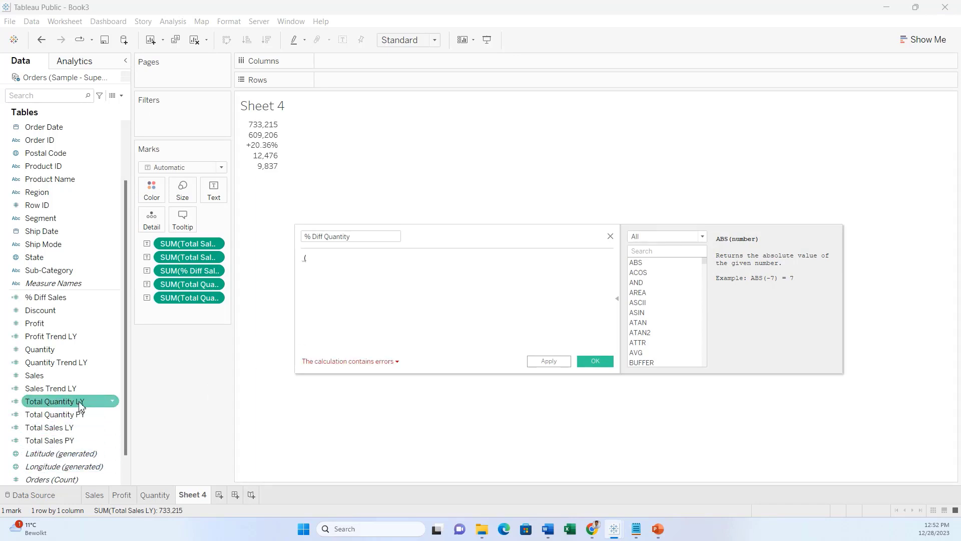
type("(")
left_click_drag(95, 402, 424, 313)
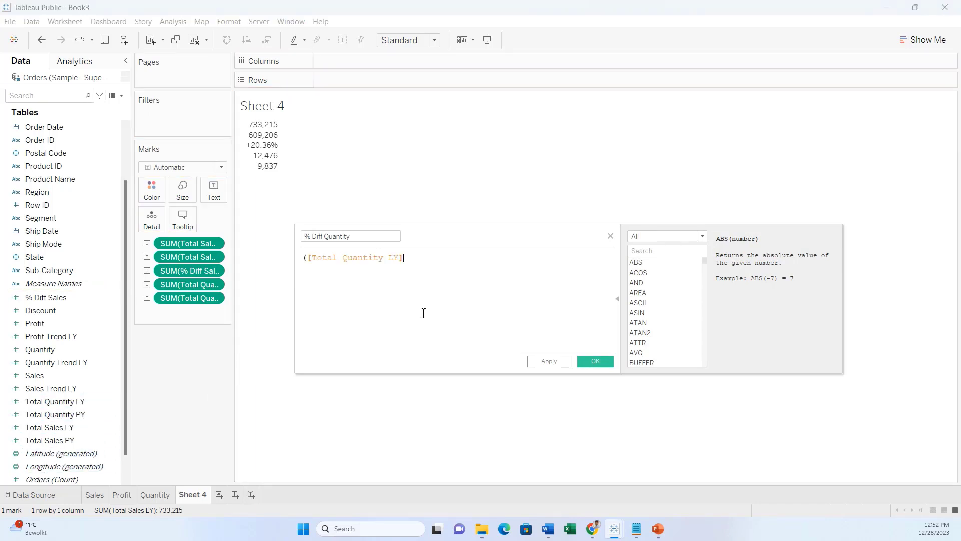
type("-")
left_click_drag(55, 415, 461, 293)
type(")/")
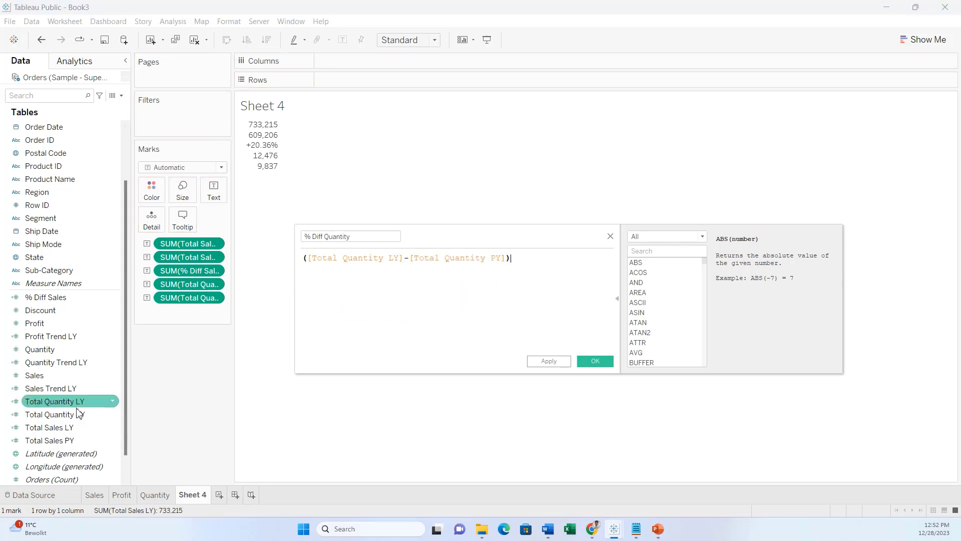
left_click_drag(53, 415, 563, 328)
left_click(595, 361)
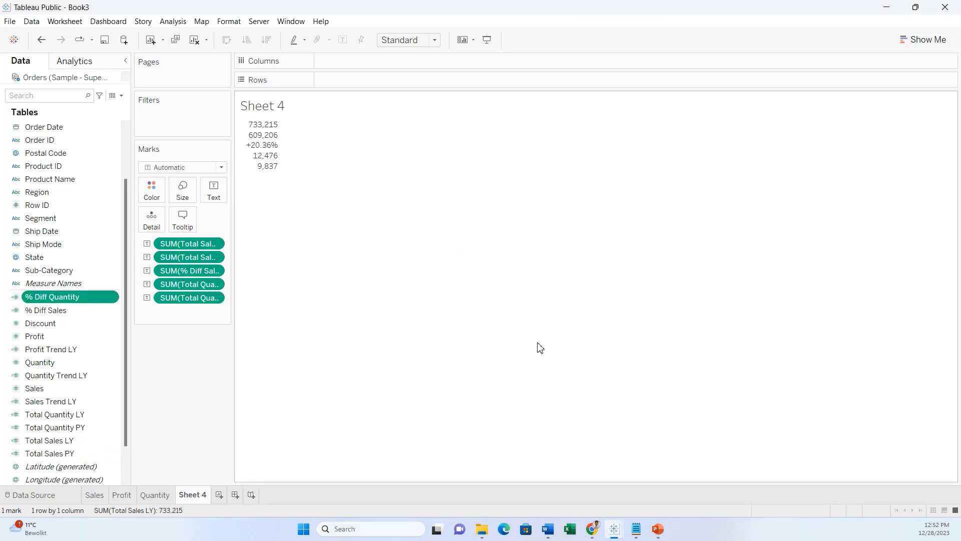
Step: Show % Diff Quantity as text on the sheet and give it a custom two-decimal percentage format with a plus sign, +0.00%, for positive values
left_click_drag(52, 297, 213, 194)
right_click(199, 313)
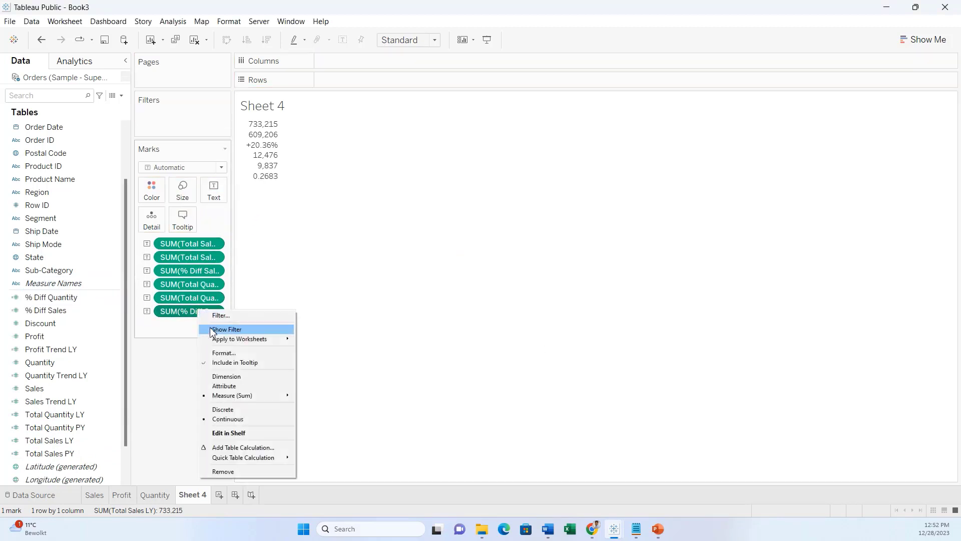
left_click(253, 351)
left_click(99, 170)
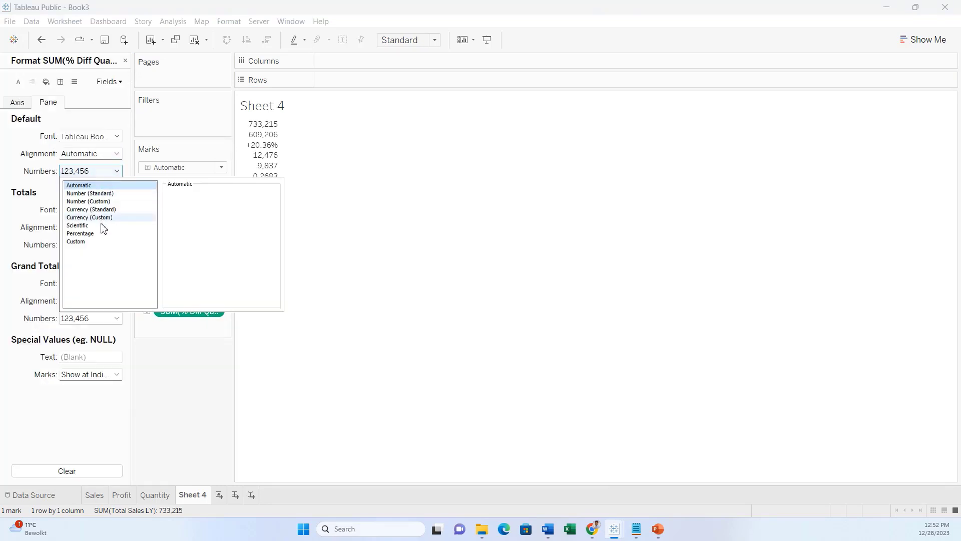
left_click(118, 234)
left_click(148, 241)
left_click(171, 207)
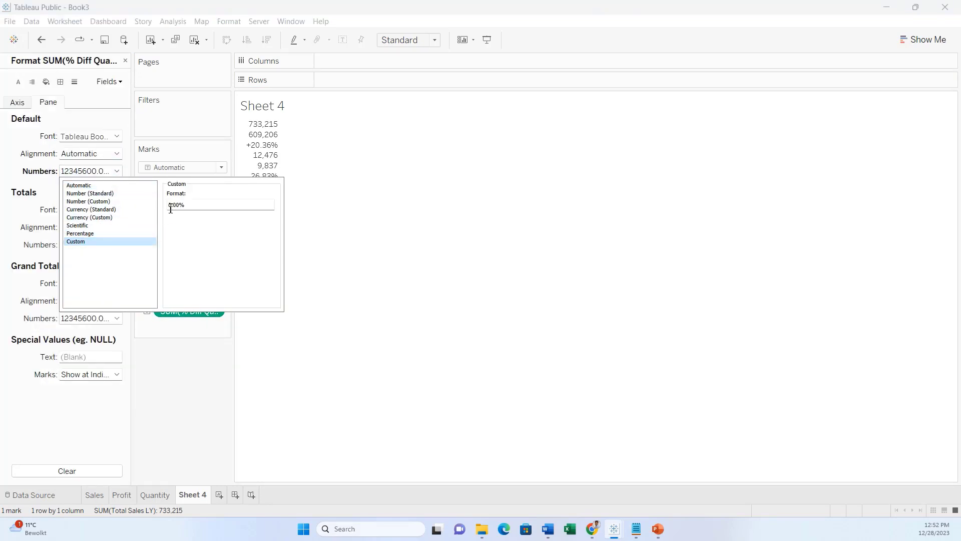
type("+")
left_click_drag(211, 205, 174, 205)
left_click(227, 208)
type(";")
type("+0.00%")
left_click(202, 346)
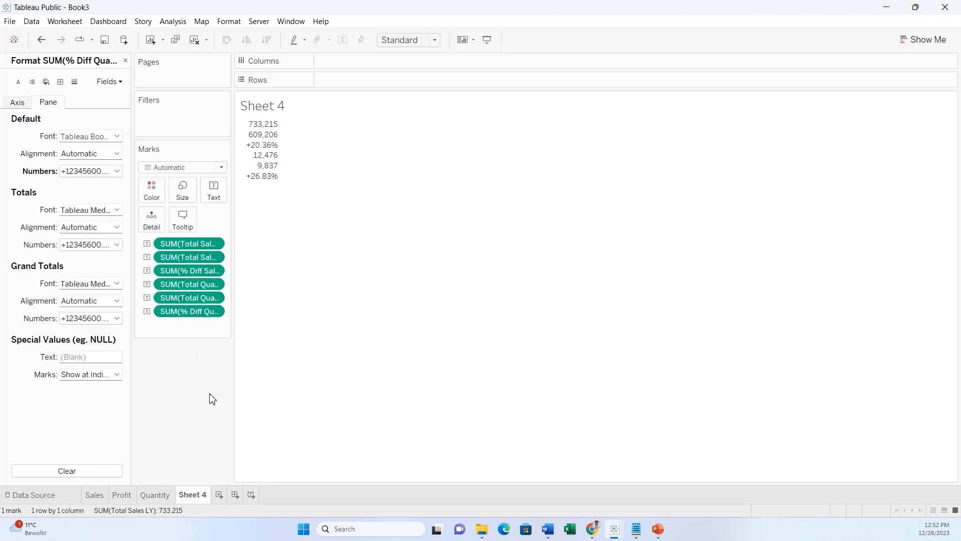
left_click(125, 61)
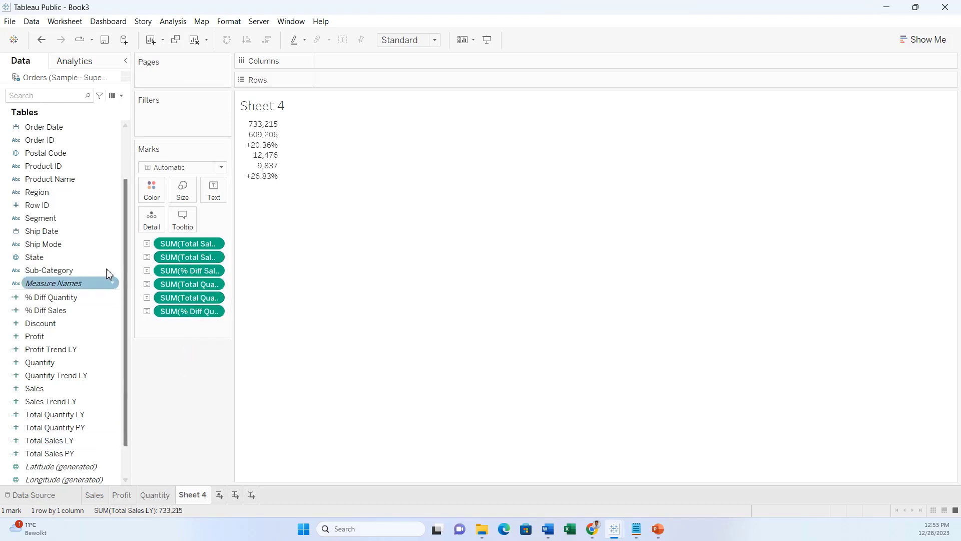
Step: Duplicate the Total Sales LY field and rename the copy Total Profit LY in its calculation editor
scroll(113, 427, "down", 1)
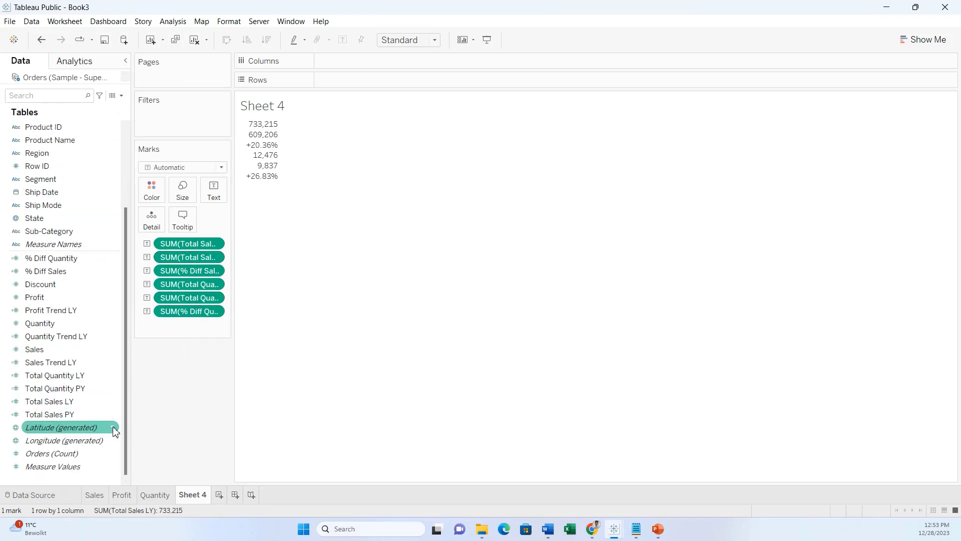
right_click(96, 401)
left_click(140, 203)
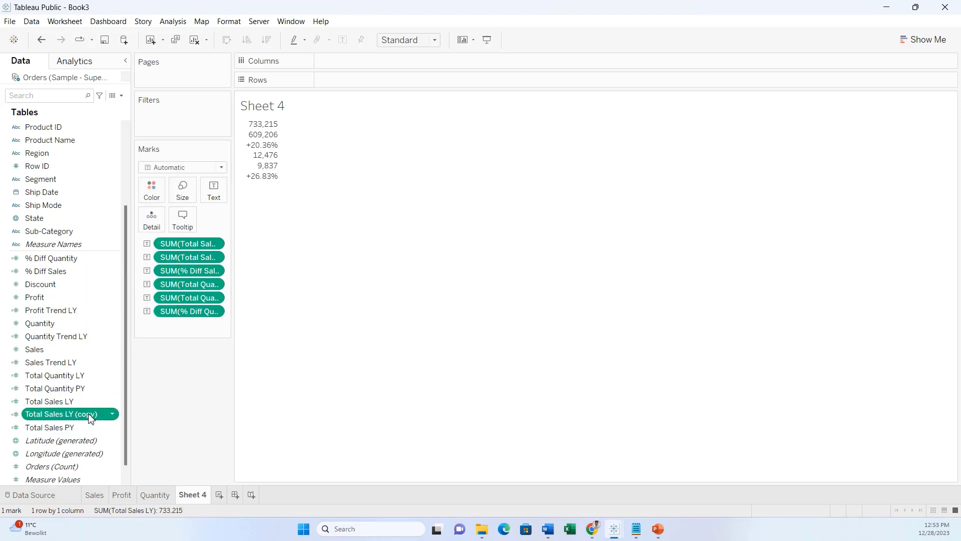
right_click(91, 414)
left_click(126, 205)
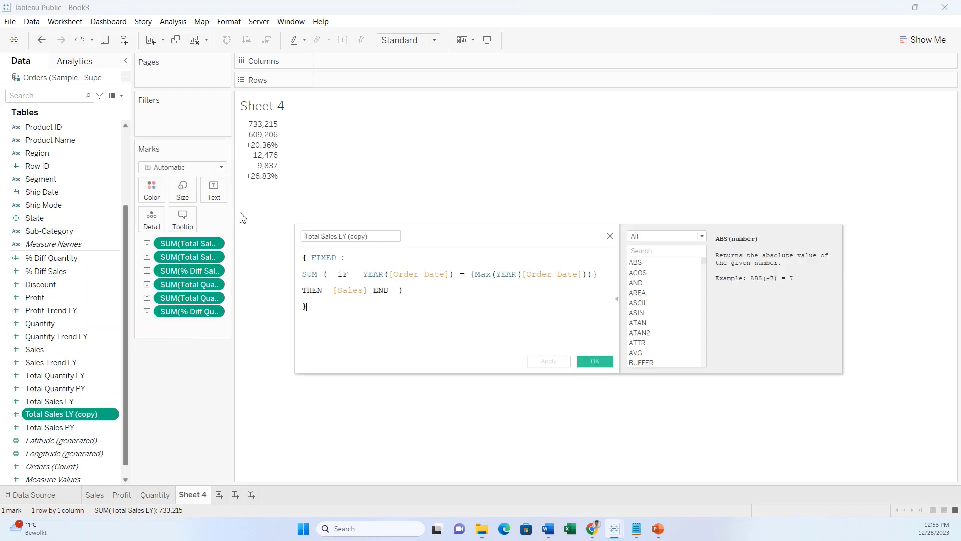
double_click(332, 236)
type("Profit")
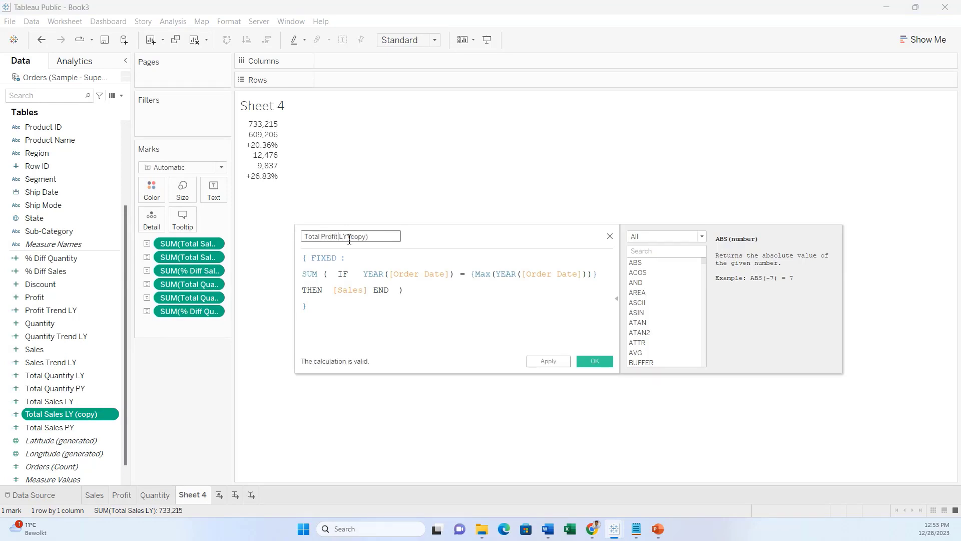
left_click_drag(349, 237, 390, 236)
key("BackSpace")
Step: Replace [Sales] with [Profit] in the Total Profit LY formula, keeping END, then save the field and show it as text on the sheet
left_click_drag(366, 293, 332, 295)
type("Profit")
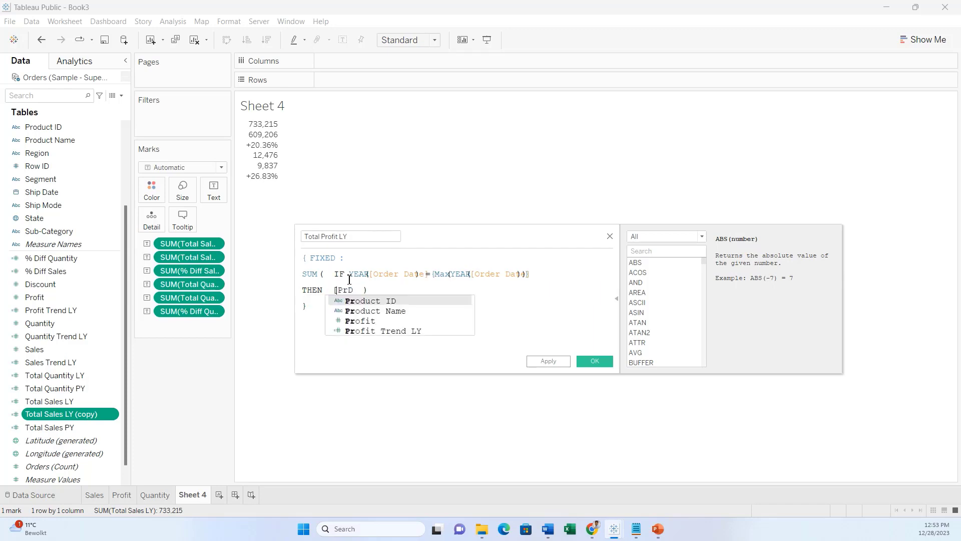
key("Return")
left_click(527, 347)
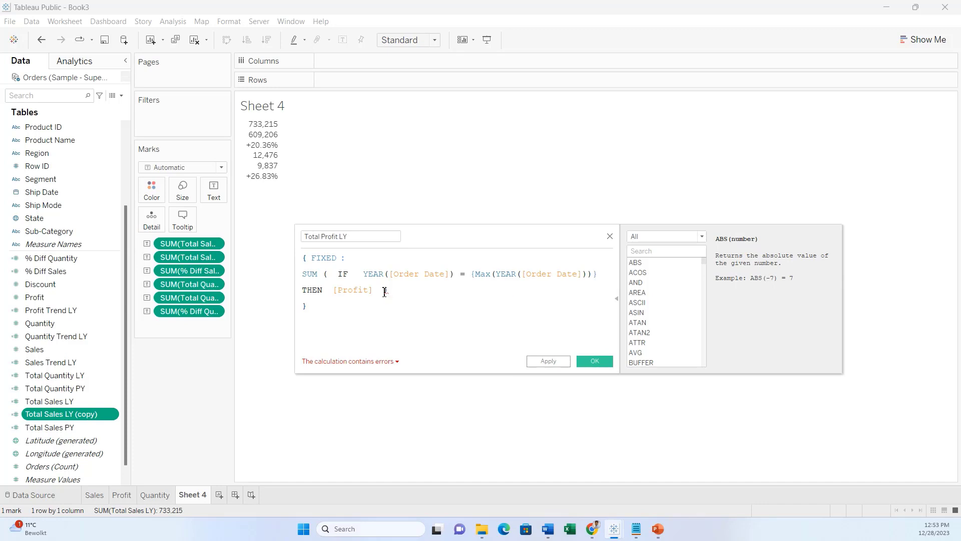
left_click(383, 294)
type("END")
left_click(343, 339)
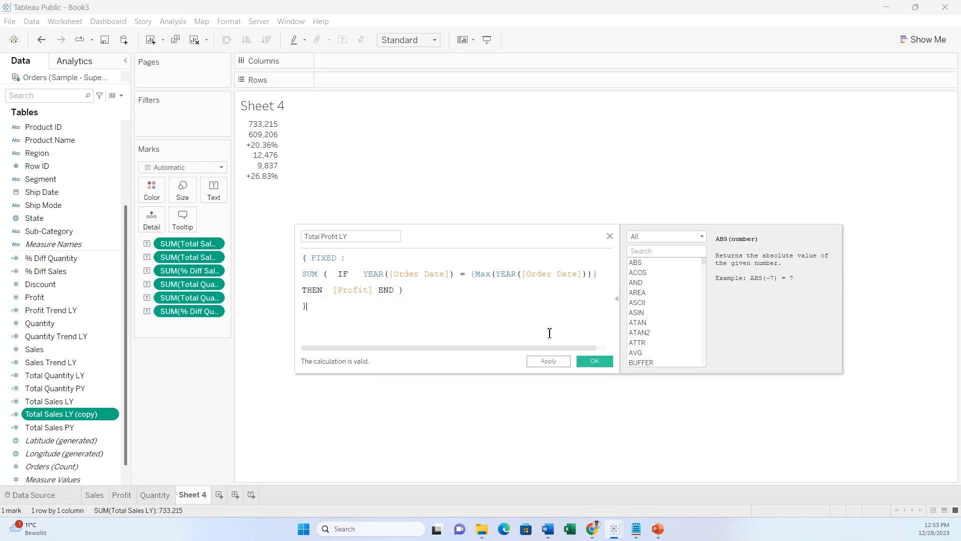
left_click(594, 361)
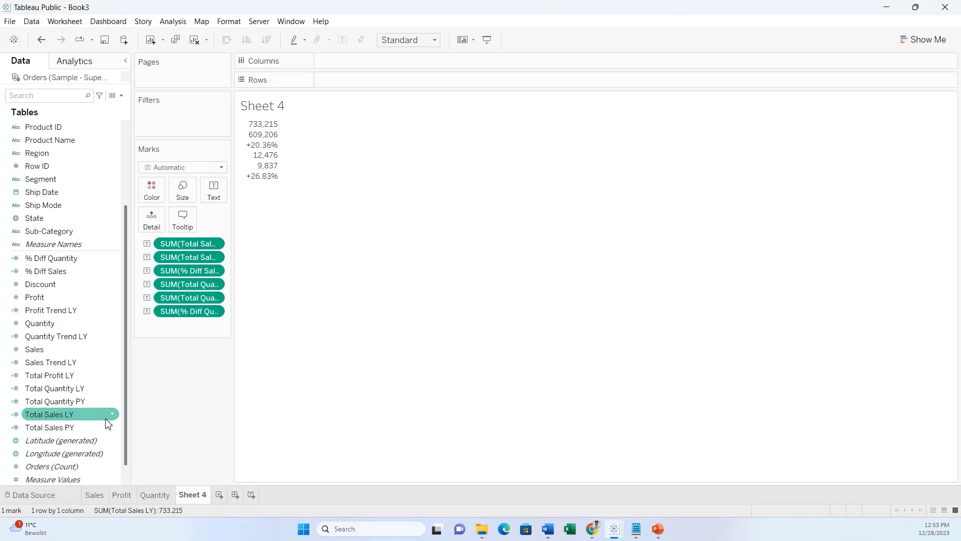
left_click_drag(90, 377, 215, 196)
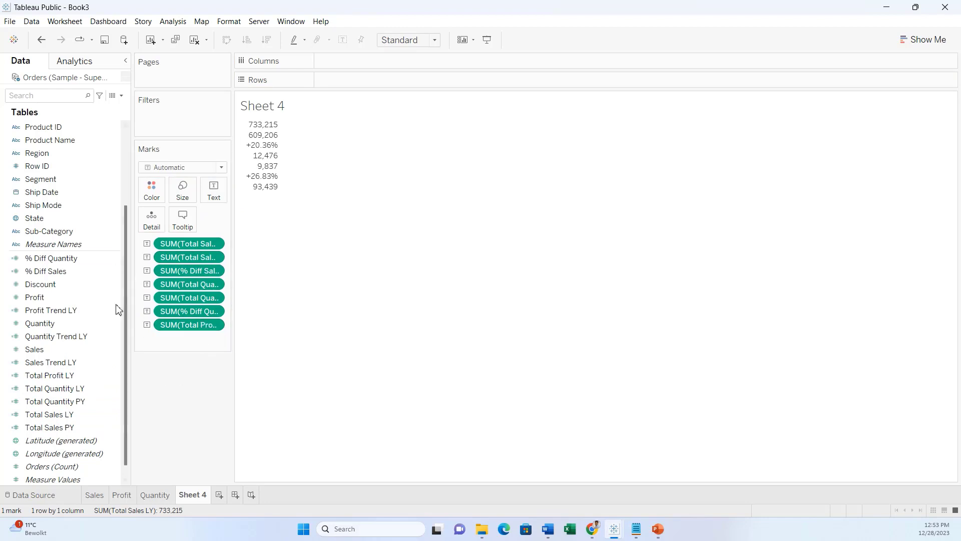
Step: Duplicate the Total Profit LY field and rename the copy Total Profit PY in its calculation editor
left_click(87, 427)
right_click(93, 377)
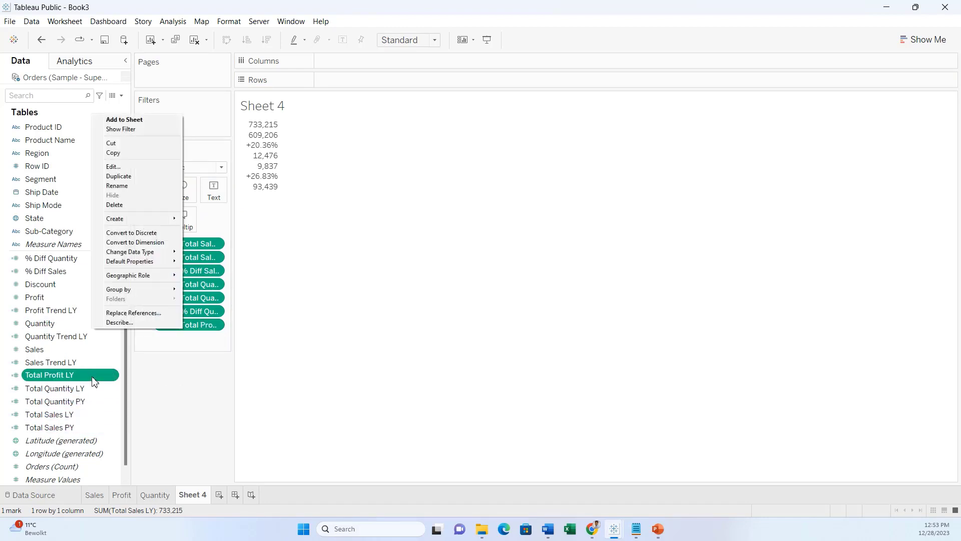
left_click(136, 178)
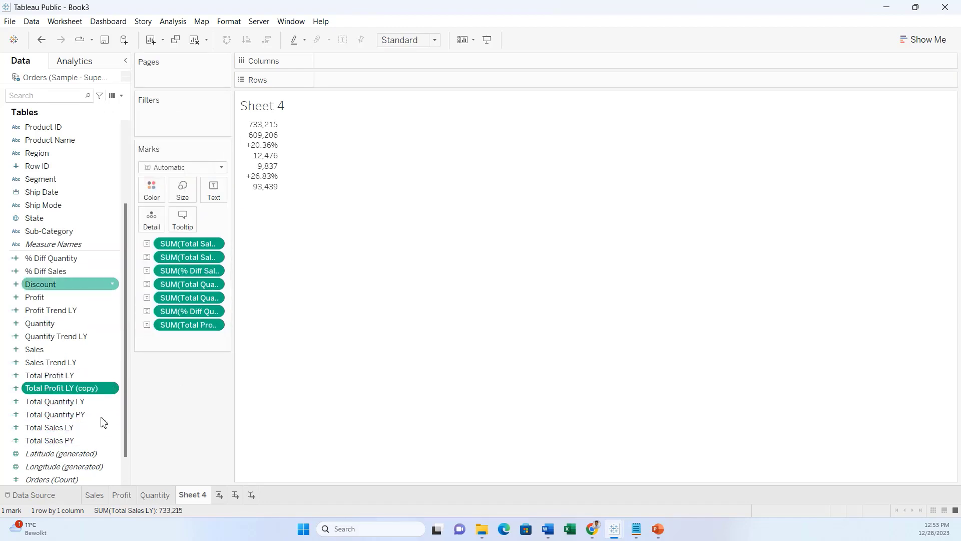
right_click(95, 390)
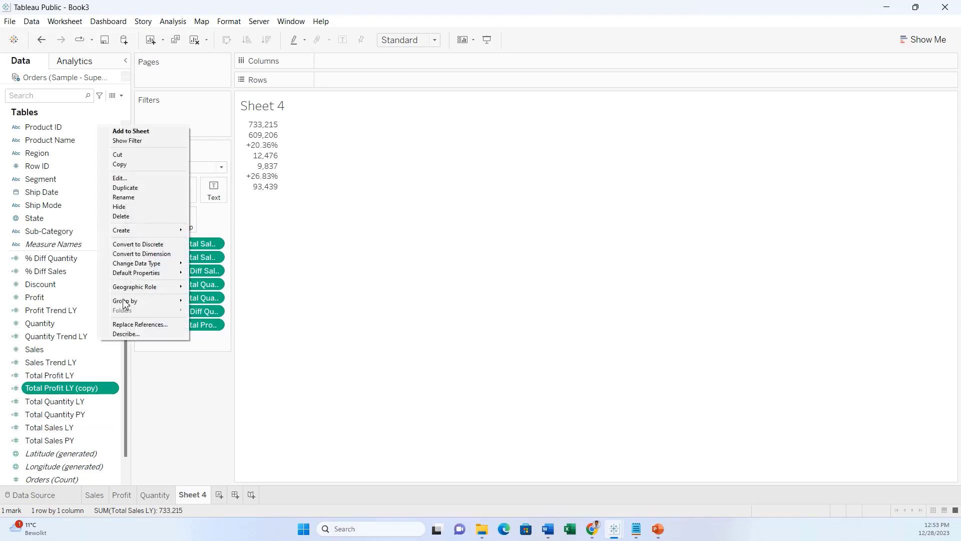
left_click(136, 181)
left_click(329, 237)
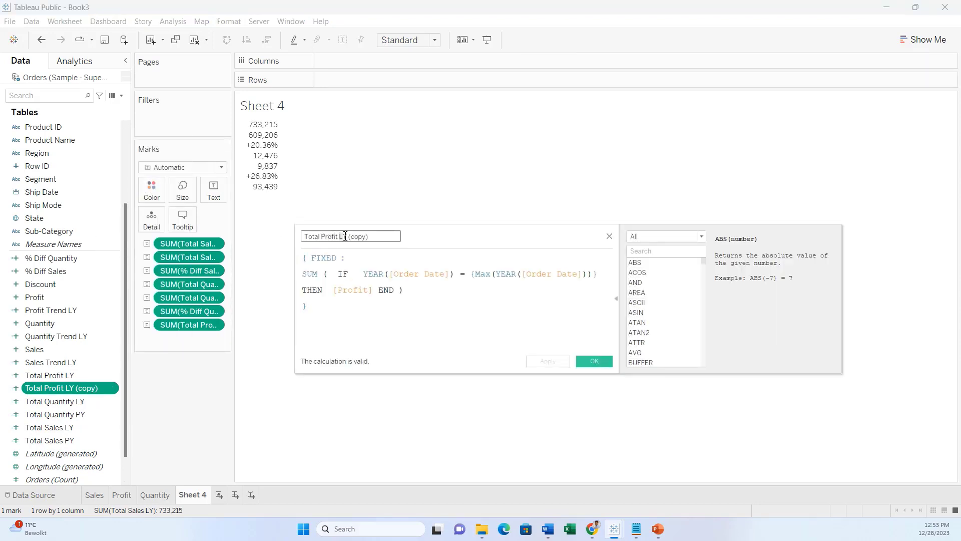
key("BackSpace")
type("P")
left_click_drag(349, 236, 400, 237)
key("BackSpace")
left_click(377, 319)
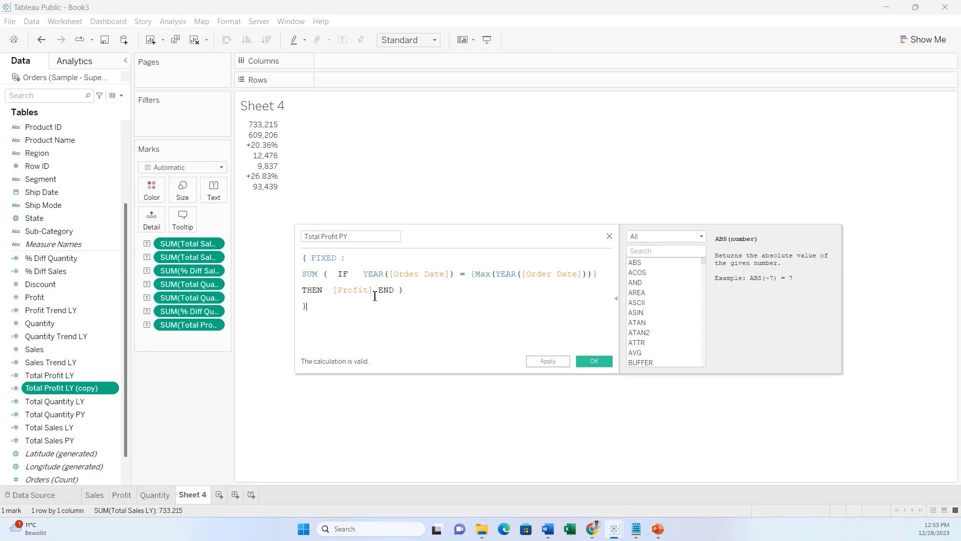
Step: Change the Total Profit PY formula to compare against {Max(YEAR([Order Date]))-1}, then save the field and show it as text on the sheet
left_click(592, 275)
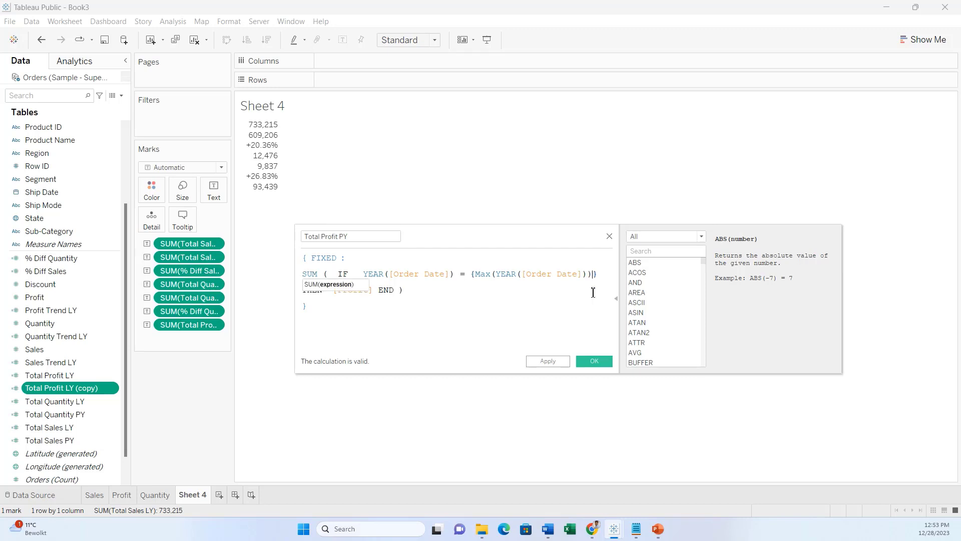
type("-1")
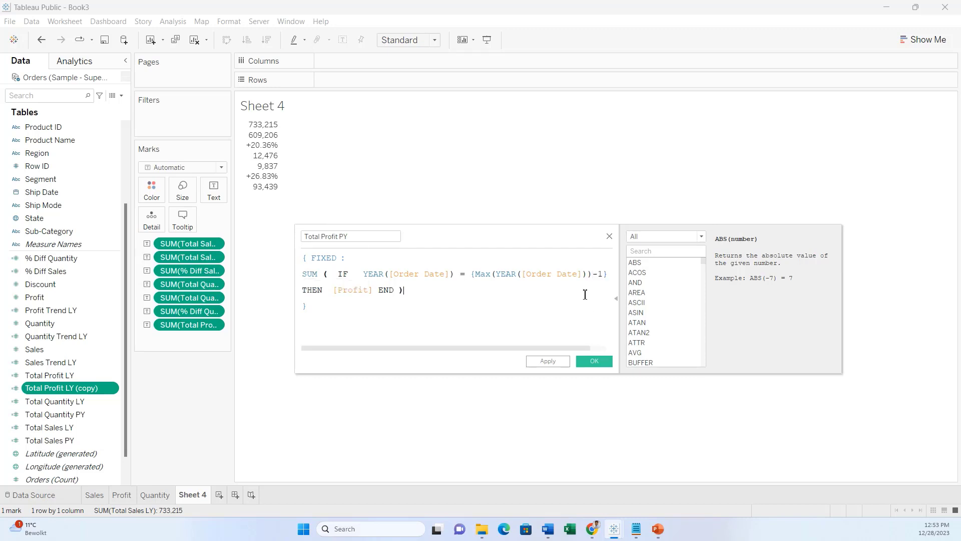
left_click(606, 361)
left_click_drag(95, 390, 215, 193)
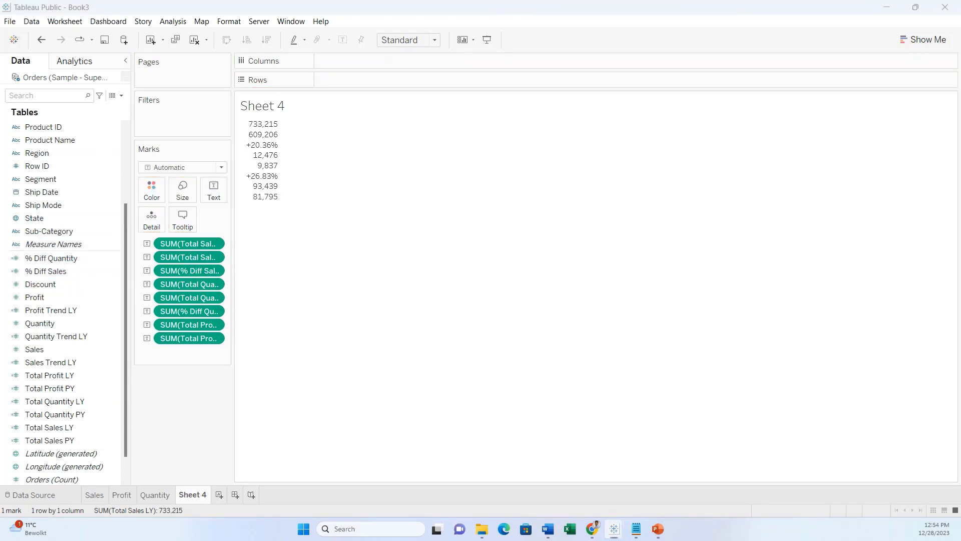
Step: Create another calculated field and name it % Diff Profit
left_click(122, 97)
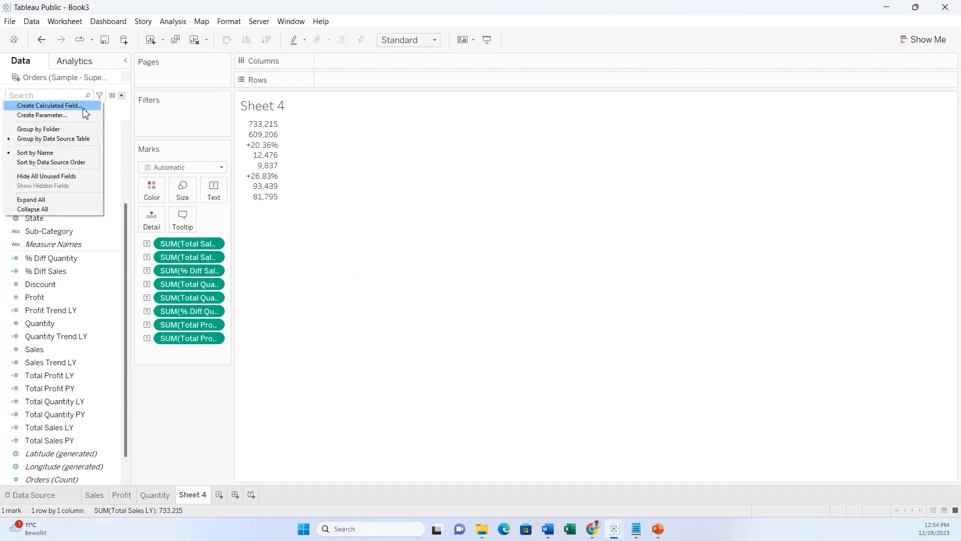
left_click(85, 113)
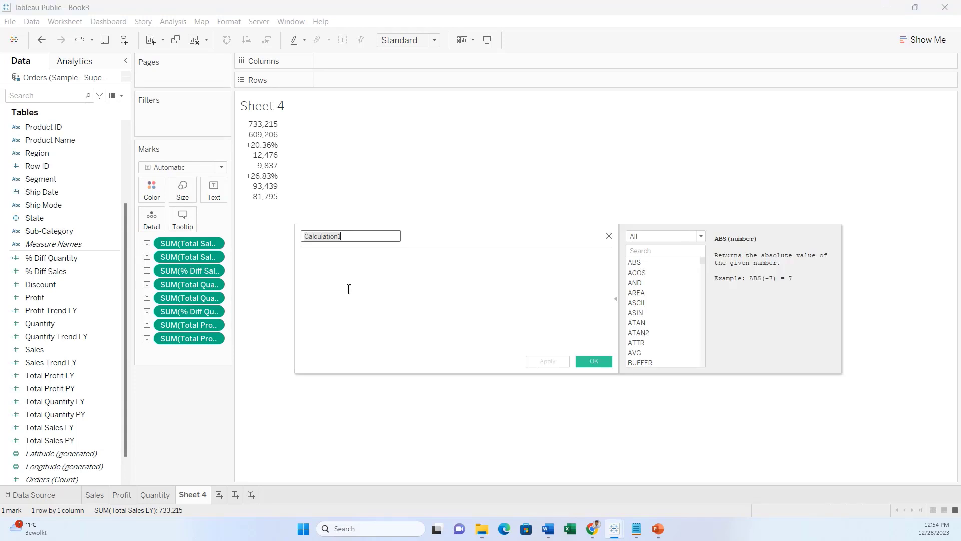
type("% Diff Profit")
Step: Enter the formula ([Total Profit LY]-[Total Profit PY])/[Total Profit PY] for % Diff Profit and save the field
left_click(349, 289)
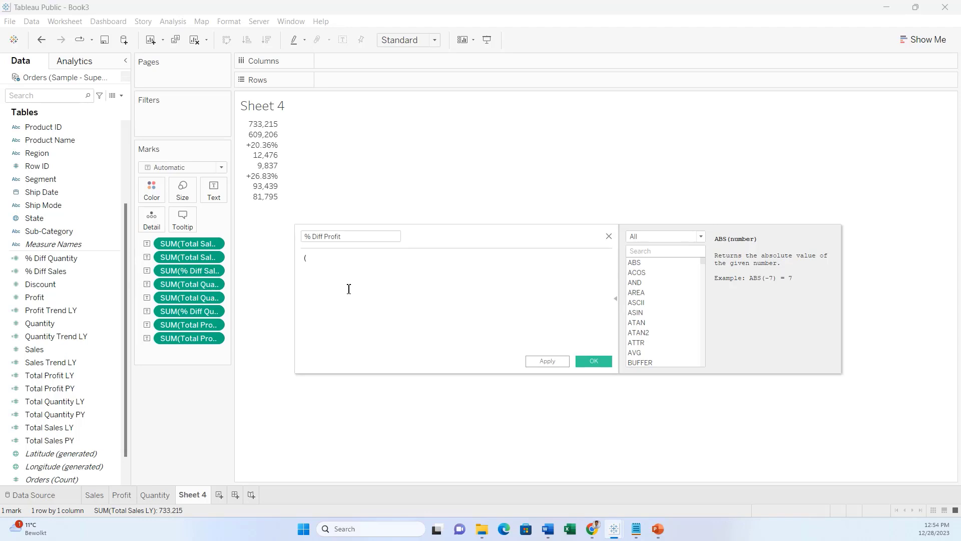
left_click(89, 380)
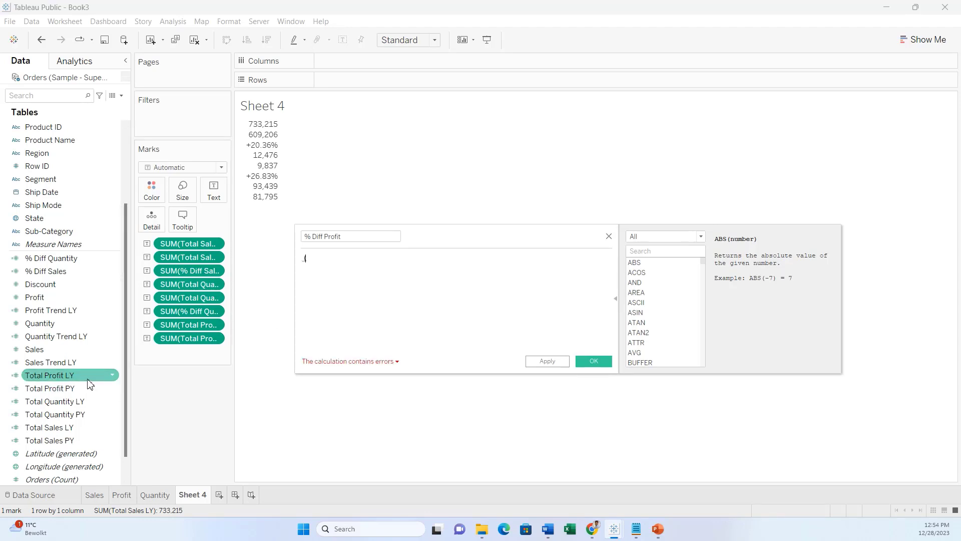
left_click_drag(90, 383, 367, 311)
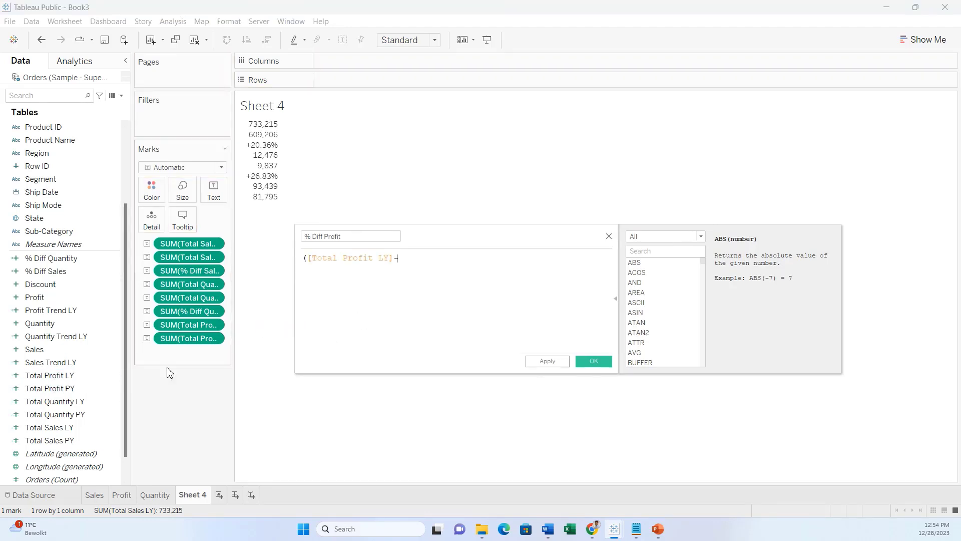
type("-")
left_click_drag(89, 390, 490, 289)
type(")/")
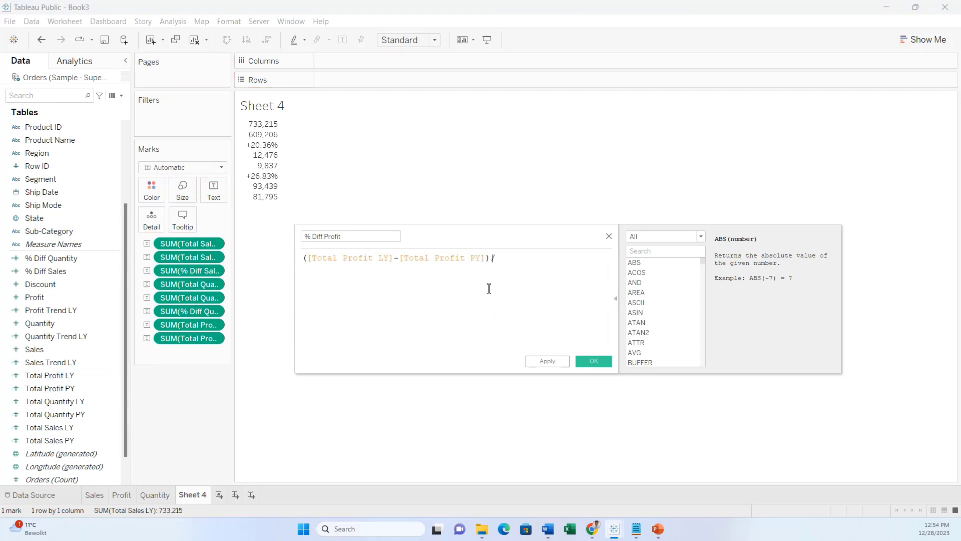
left_click_drag(479, 328, 545, 301)
left_click(594, 361)
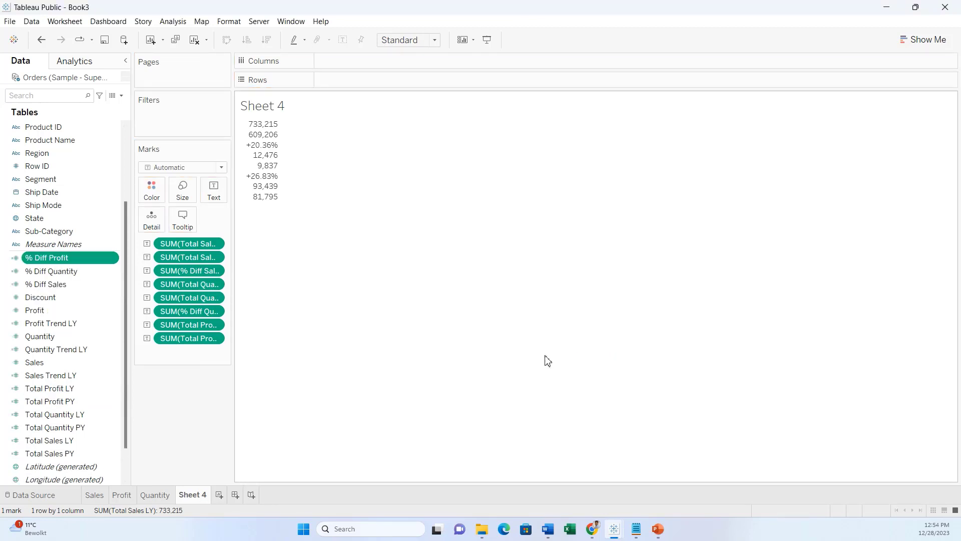
Step: Show % Diff Profit as text on the sheet and format it as a percentage with 2 decimal places
left_click_drag(73, 259, 219, 195)
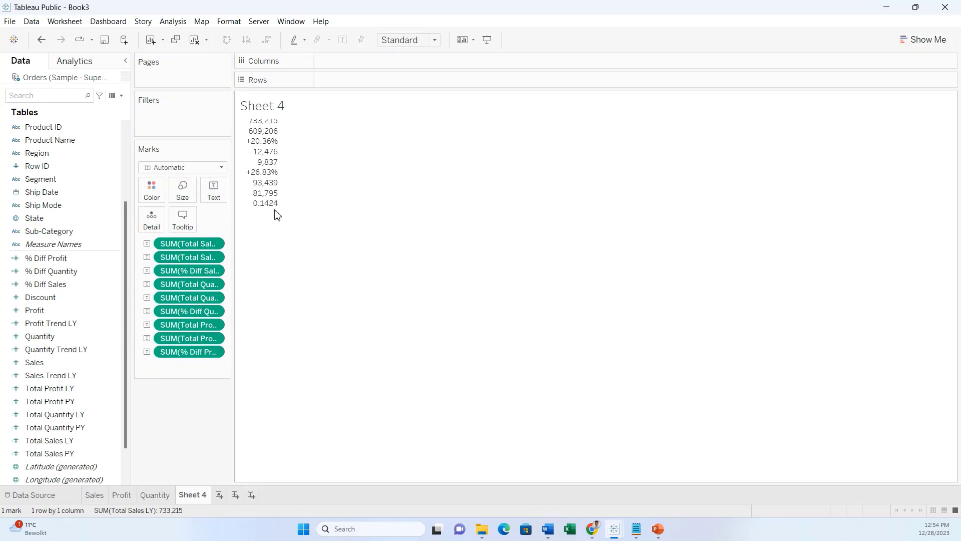
left_click(214, 352)
left_click(251, 381)
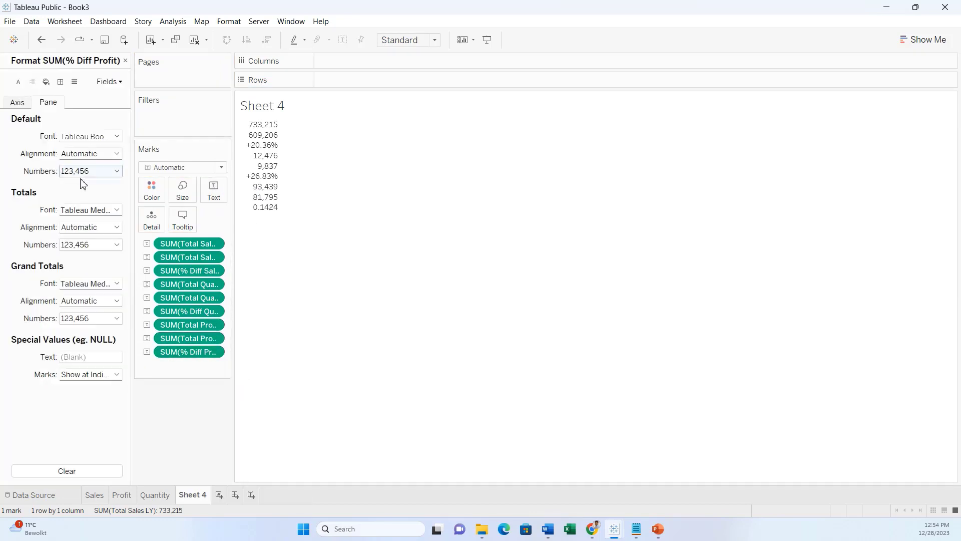
left_click(90, 171)
left_click(87, 234)
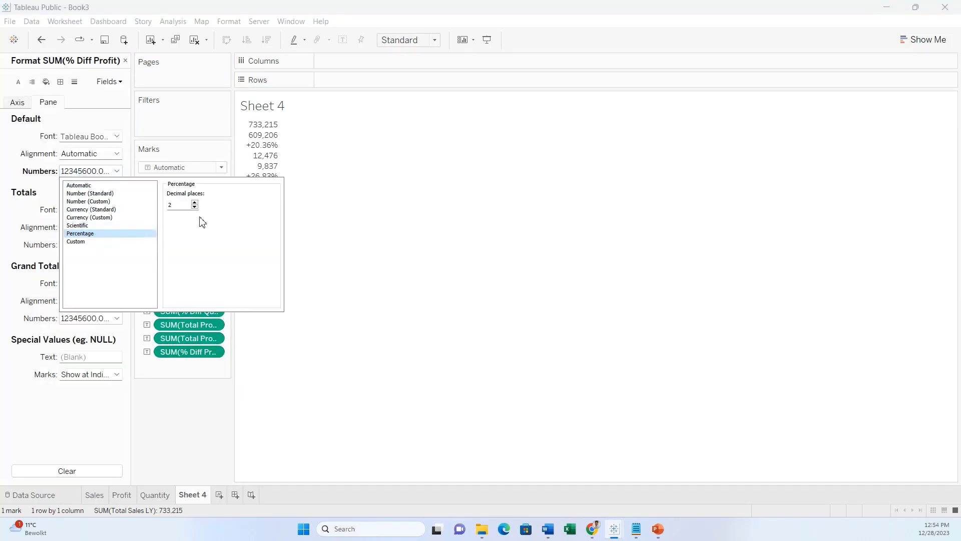
Step: Give % Diff Profit the custom number format +0.00% so that it carries a leading plus sign, and close the formatting
left_click(100, 242)
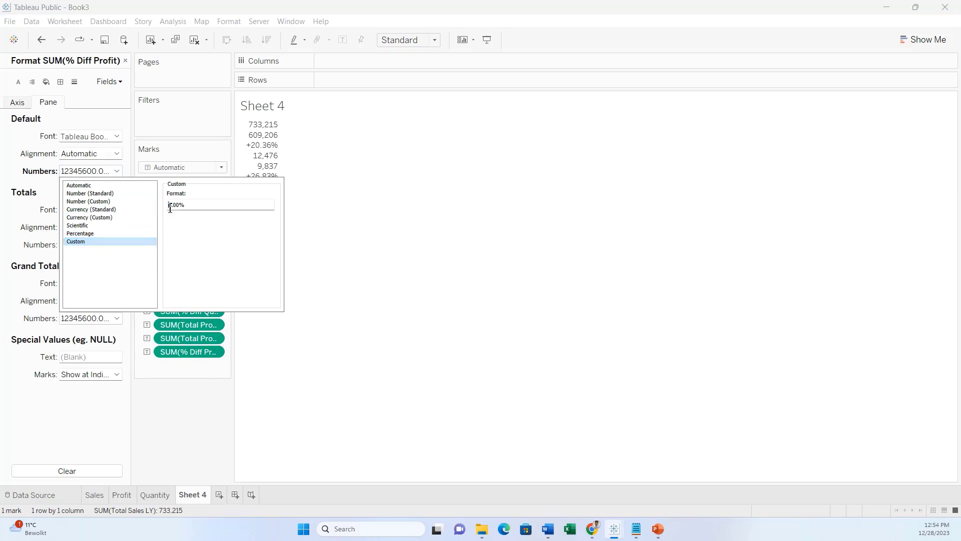
type("+")
left_click_drag(221, 207, 164, 207)
key("ctrl+c")
left_click(224, 420)
left_click(125, 61)
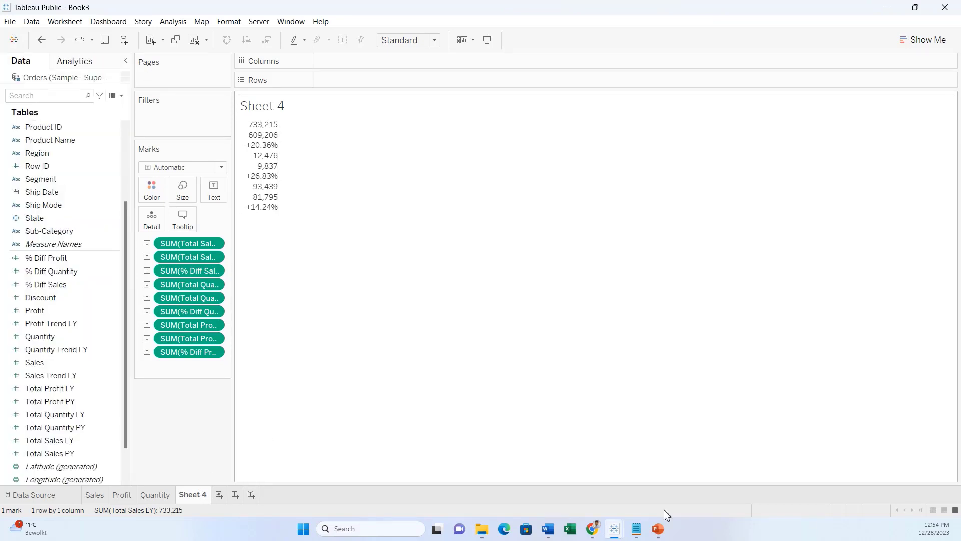
Step: Check the KPI titles on the reference dashboard slide in PowerPoint, and return to Tableau to open the Sales worksheet
left_click(657, 529)
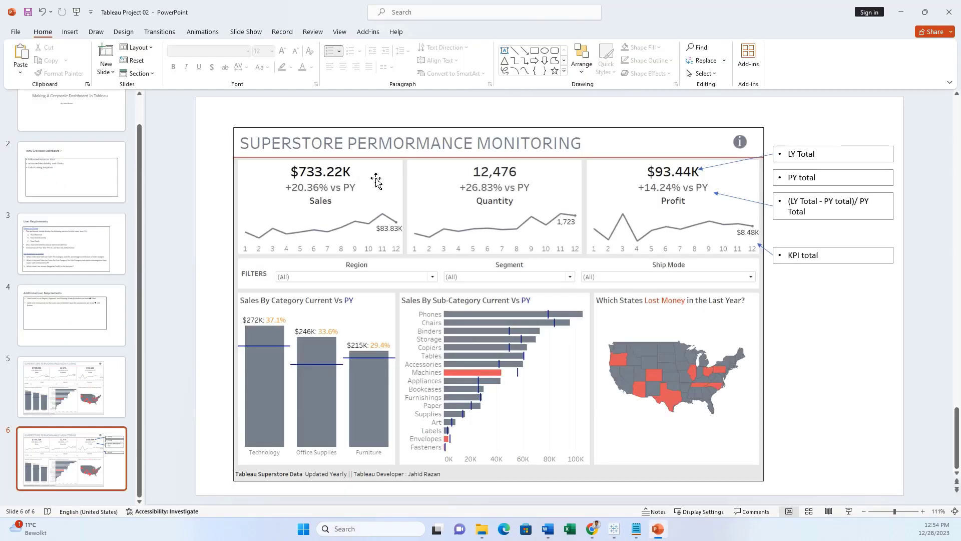
left_click(901, 12)
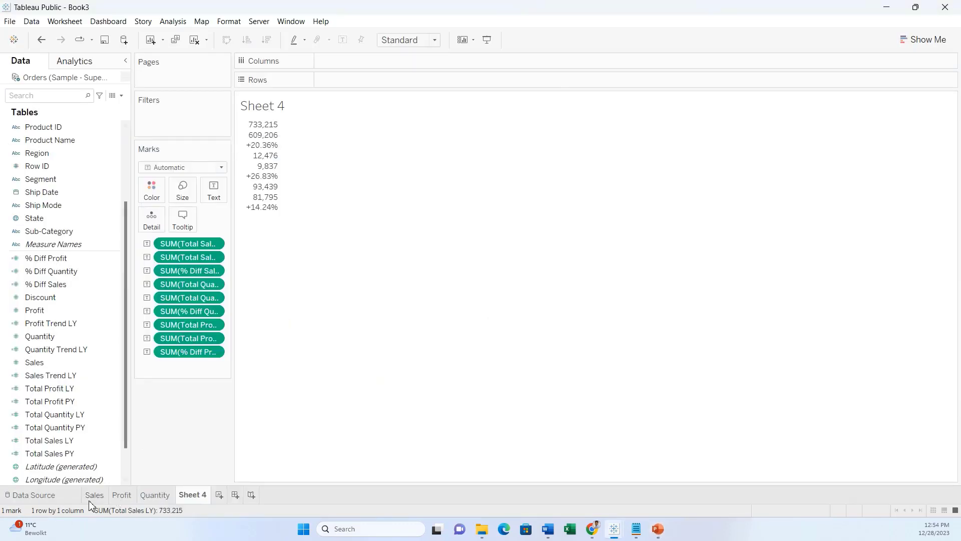
left_click(94, 495)
double_click(572, 121)
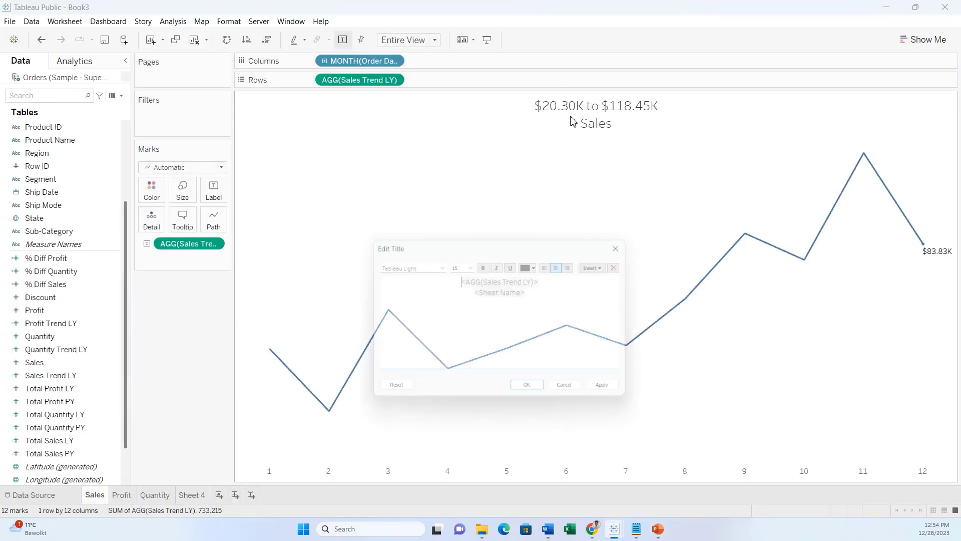
left_click_drag(564, 281, 450, 282)
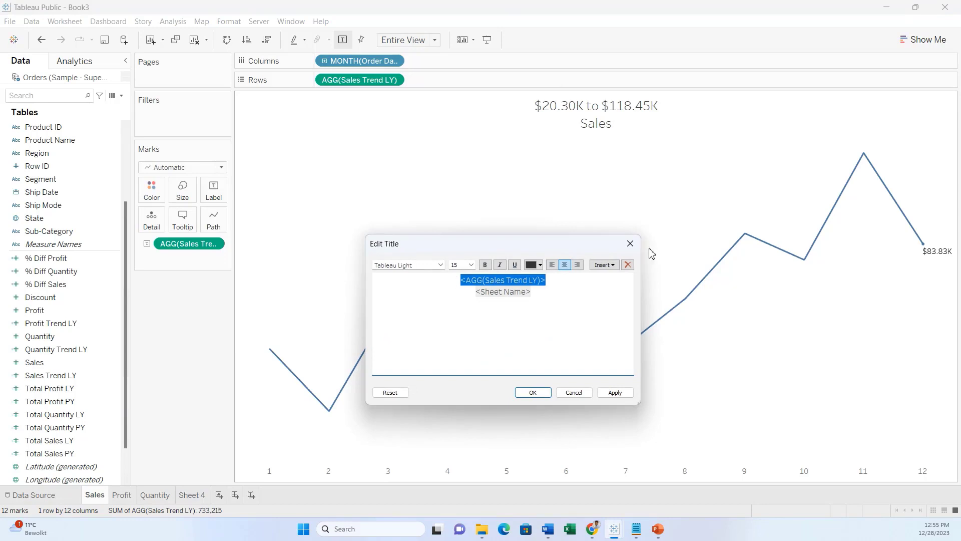
left_click(630, 243)
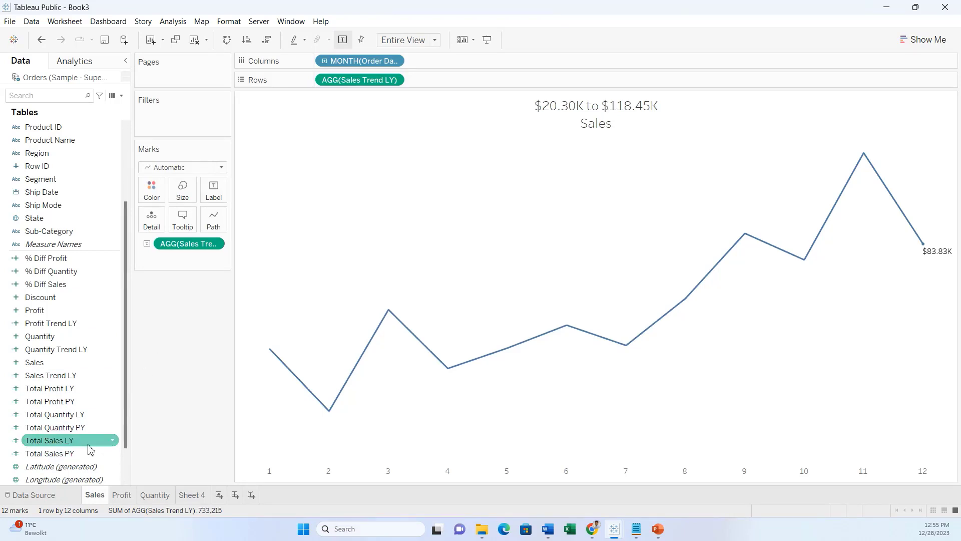
Step: Add Total Sales LY and % Diff Sales as detail marks, and replace the Sales Trend LY field in the title with SUM(Total Sales LY)
left_click_drag(90, 449, 153, 227)
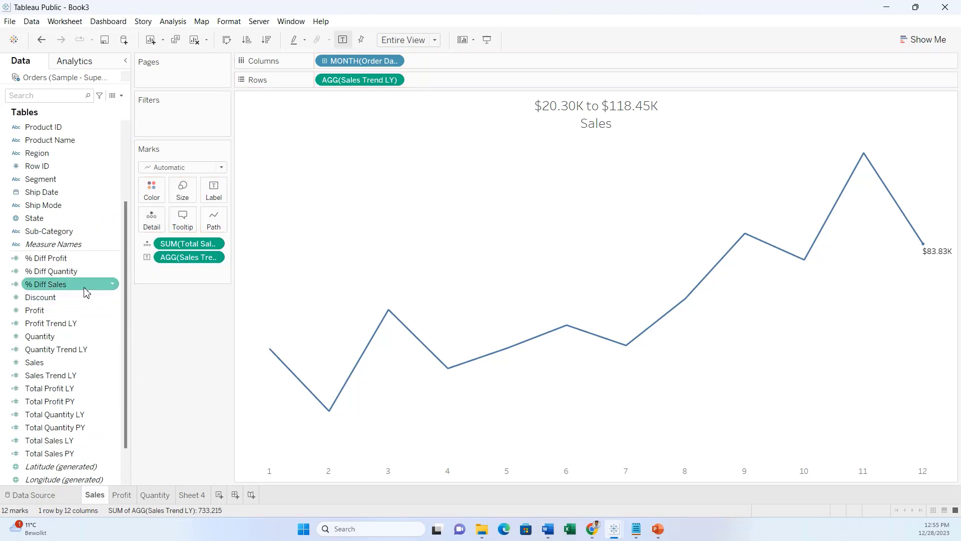
left_click_drag(86, 284, 152, 219)
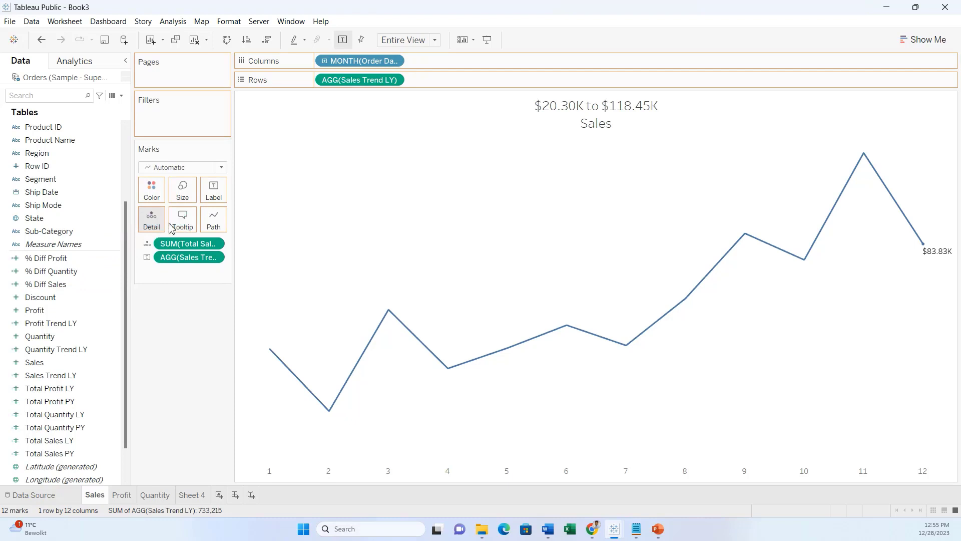
double_click(587, 105)
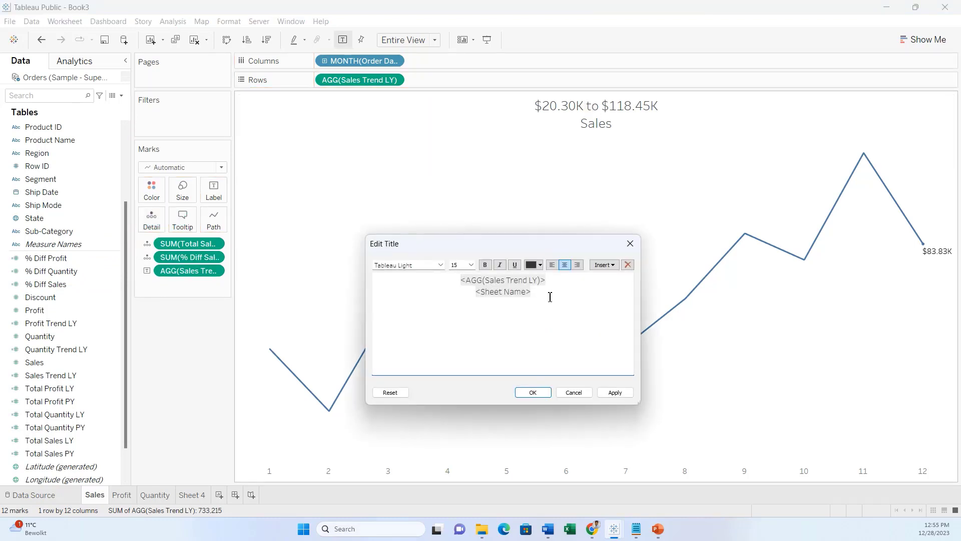
left_click_drag(548, 281, 442, 283)
key("Delete")
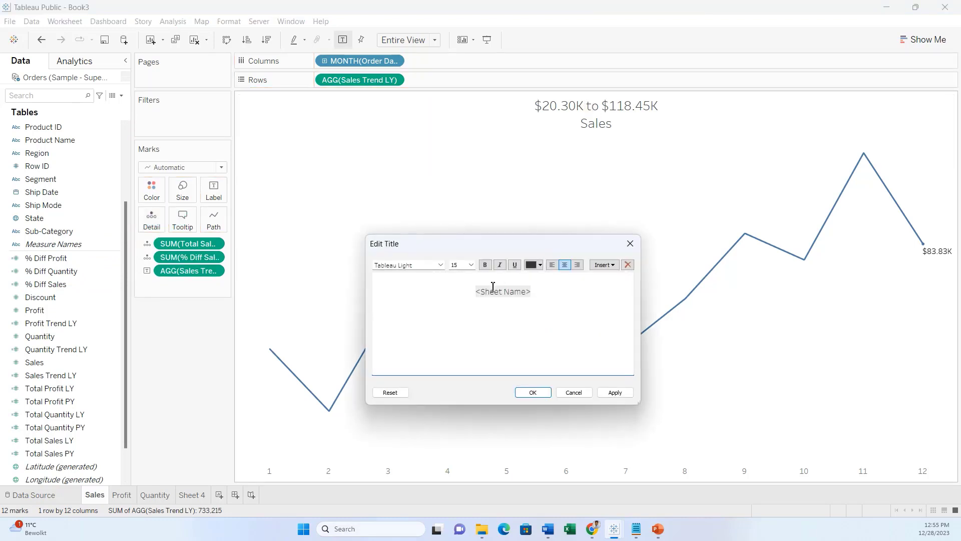
left_click(598, 265)
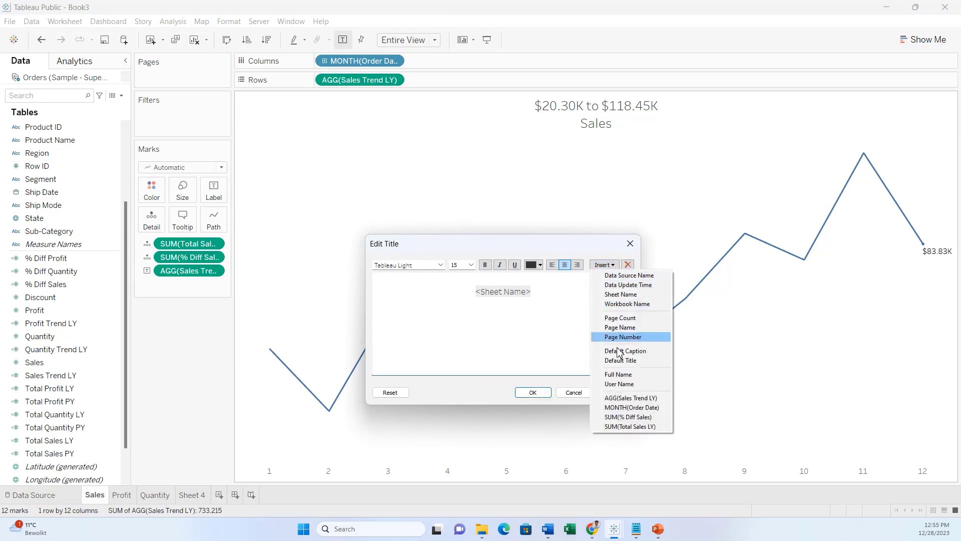
left_click(629, 426)
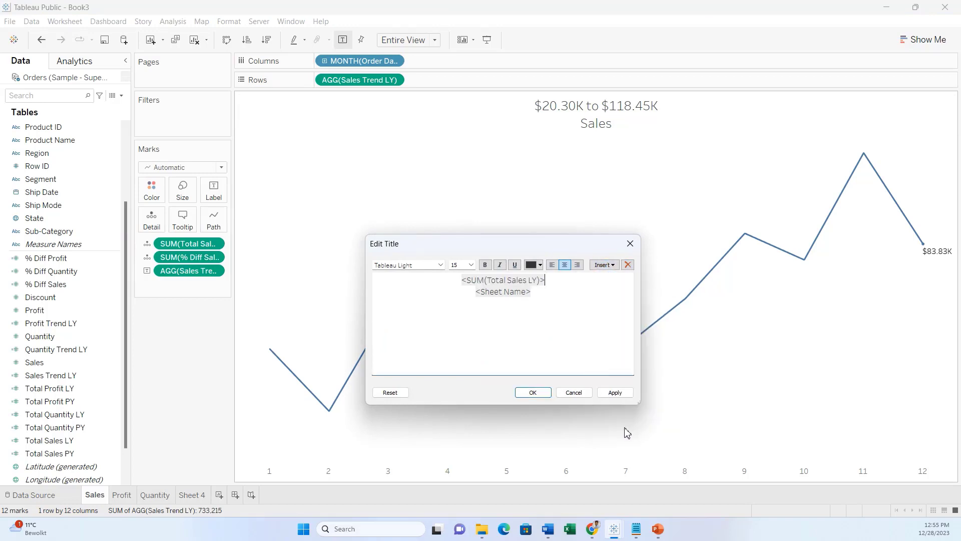
Step: Insert SUM(% Diff Sales) on its own title line above the sheet name and save the title
key("Return")
left_click(604, 265)
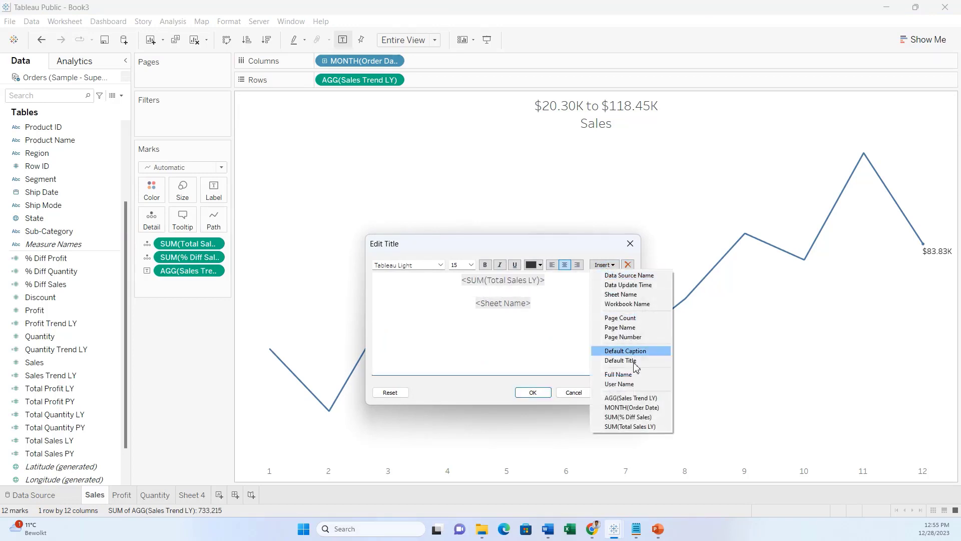
left_click(647, 417)
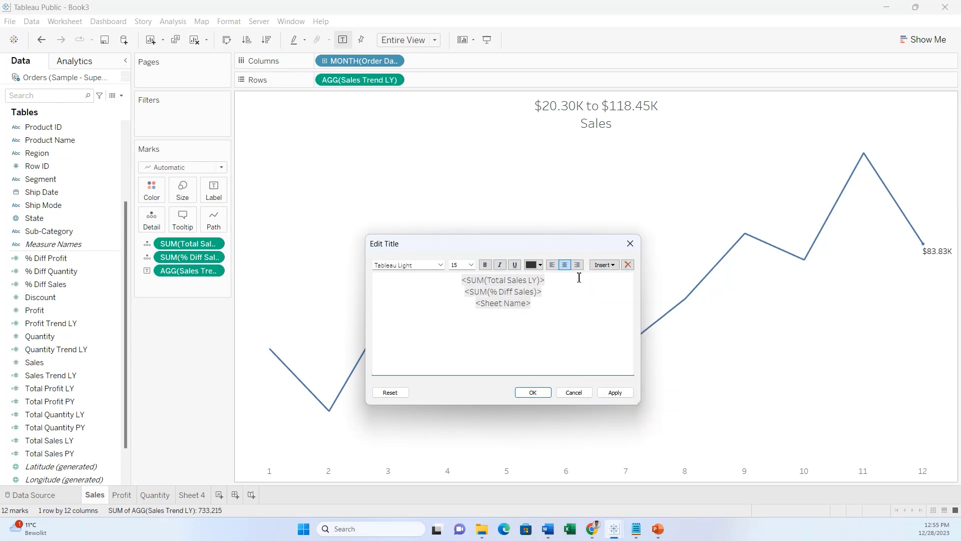
left_click(616, 393)
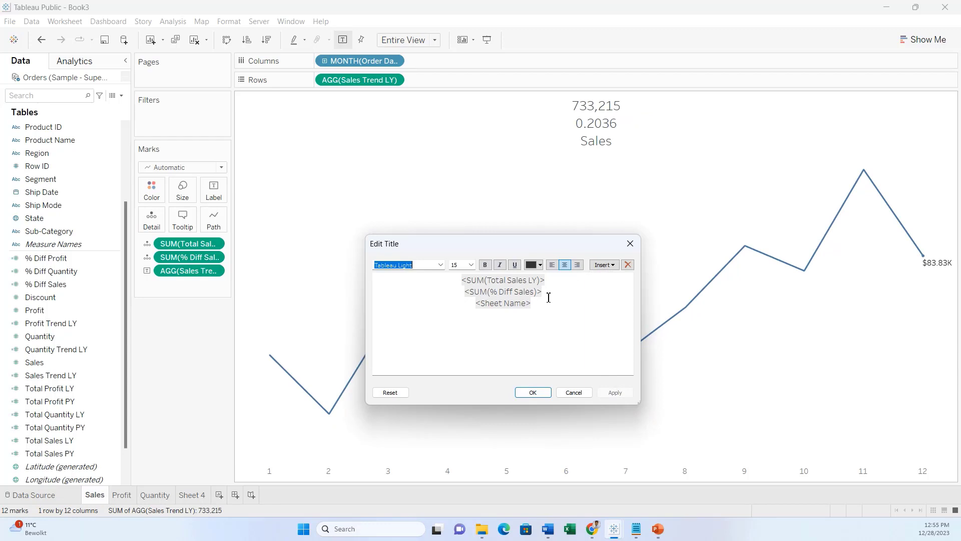
left_click(543, 397)
Step: Format % Diff Sales on the Sales sheet with the custom percentage format +0.00%;-0.00%
right_click(210, 258)
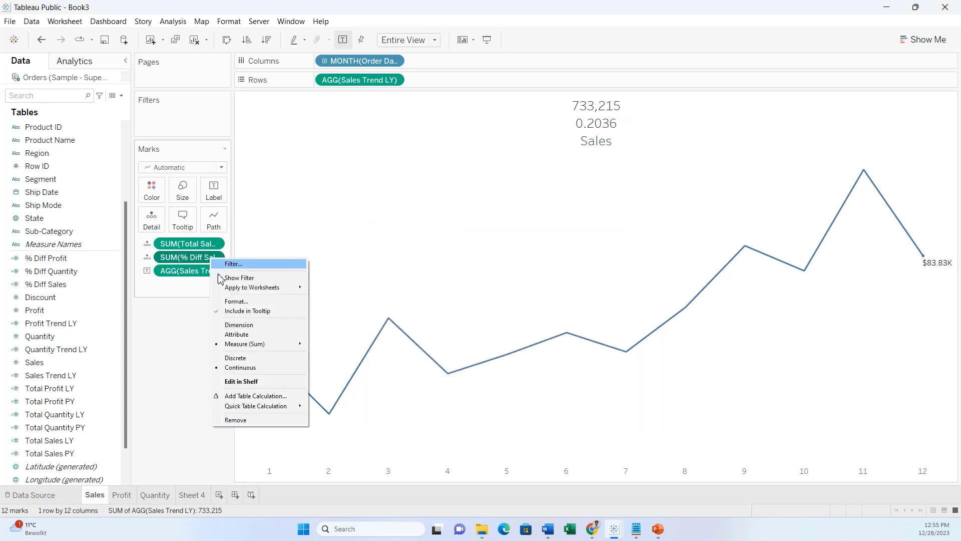
left_click(237, 301)
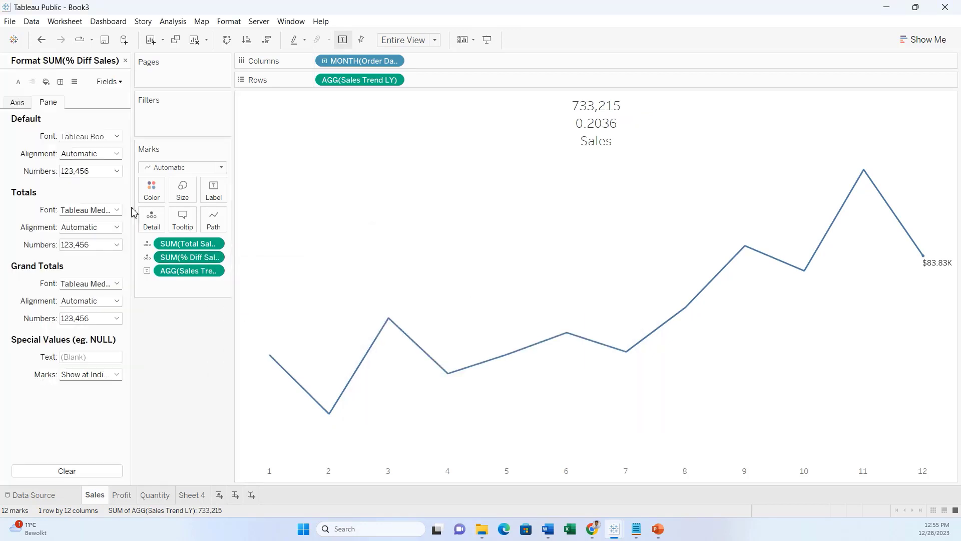
left_click(100, 171)
left_click(98, 235)
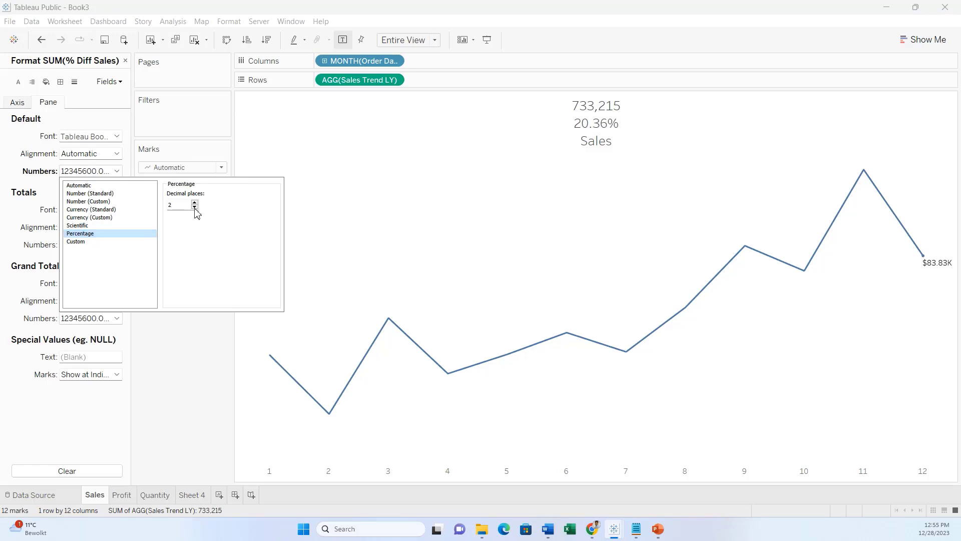
left_click(122, 242)
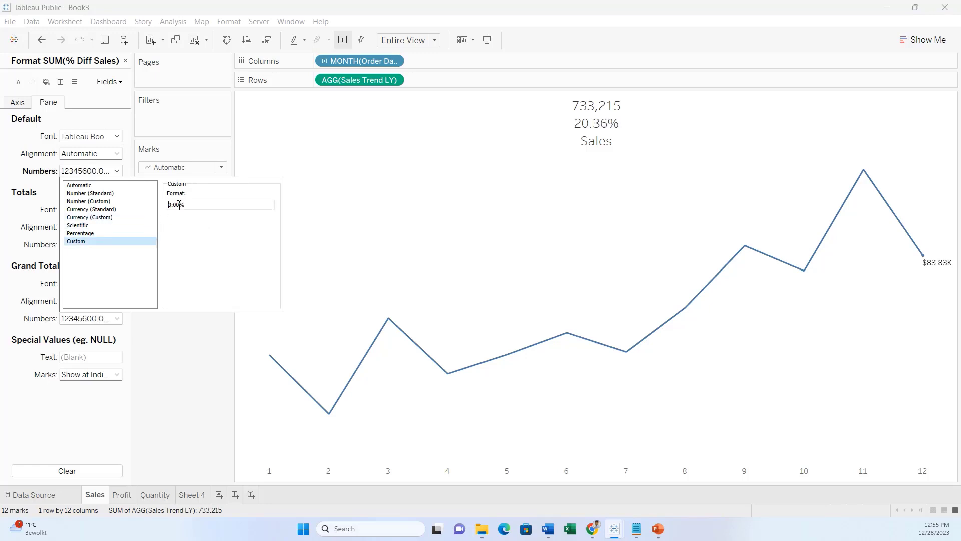
type("+")
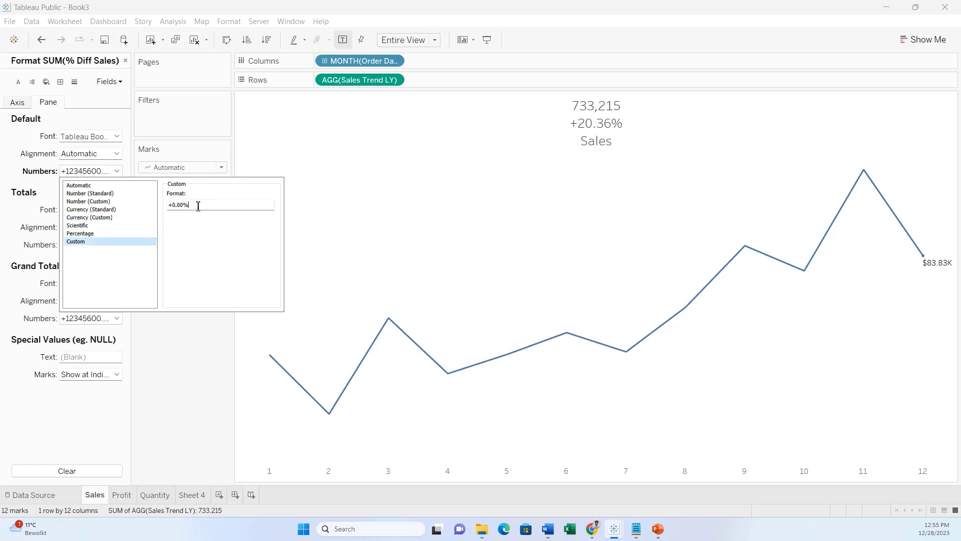
key("ctrl+v")
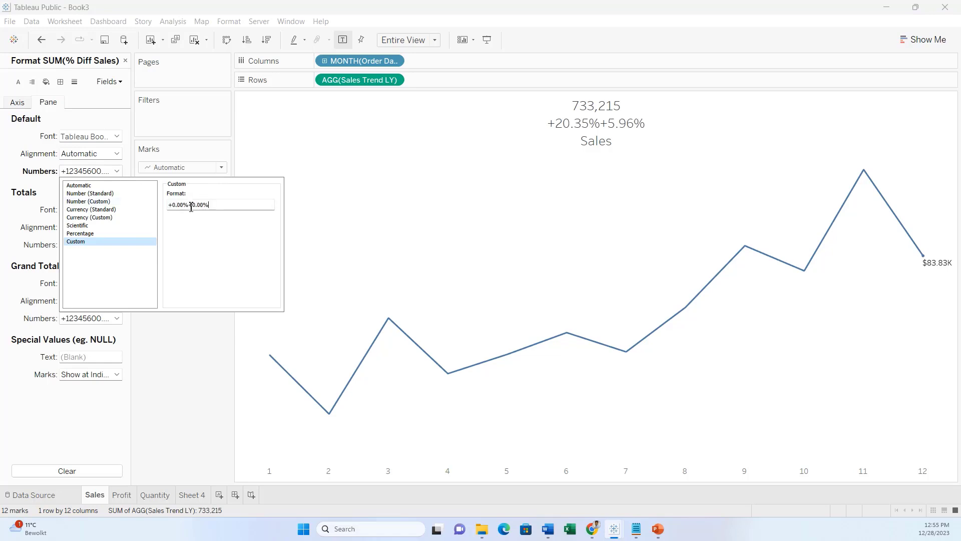
type(";-")
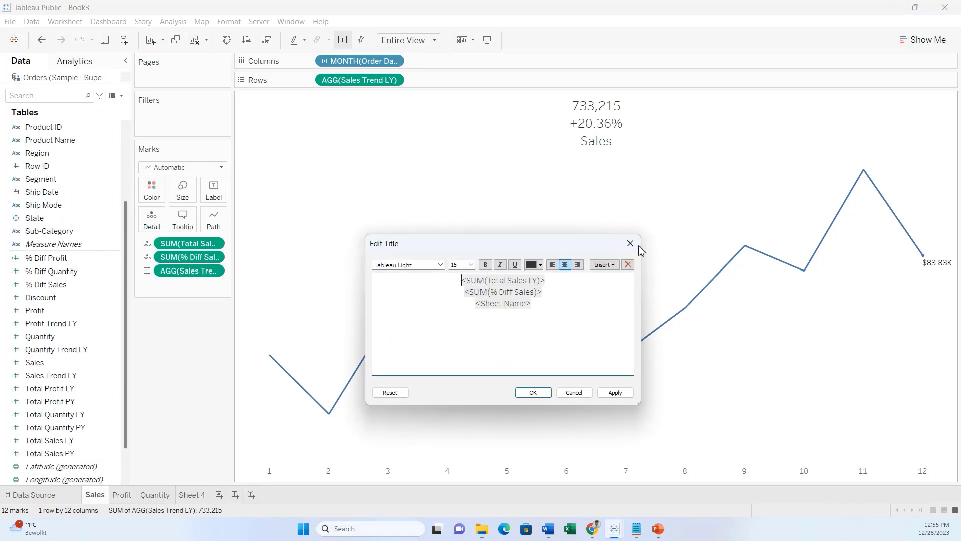
left_click(631, 244)
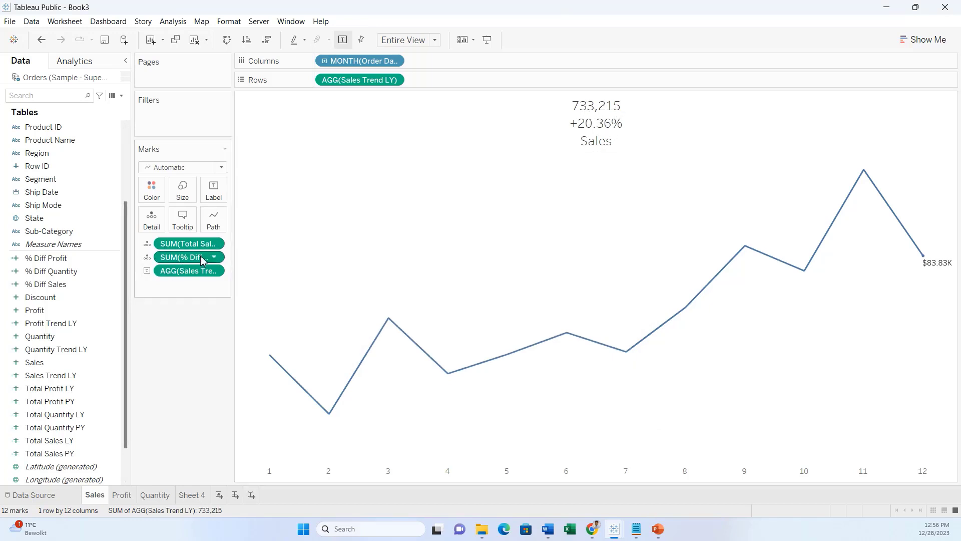
Step: In the Sales sheet title, set SUM(Total Sales LY) to font size 18 and SUM(% Diff Sales) to size 14
double_click(625, 114)
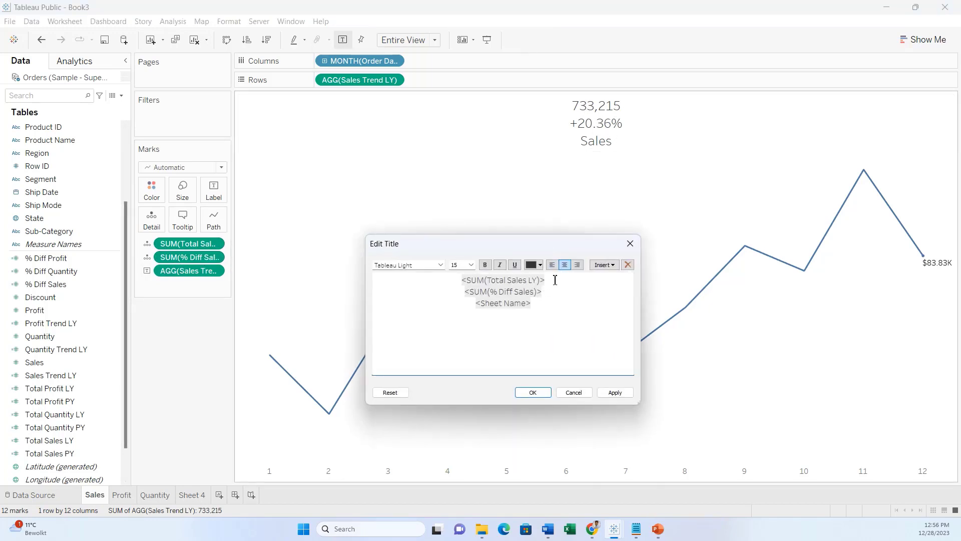
left_click_drag(556, 280, 433, 284)
left_click(471, 265)
left_click(457, 326)
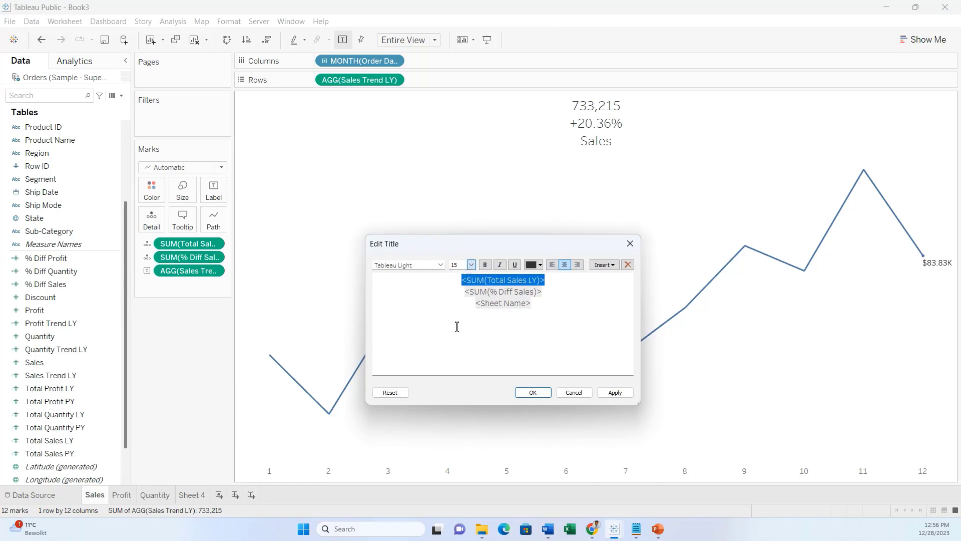
left_click_drag(550, 294, 469, 294)
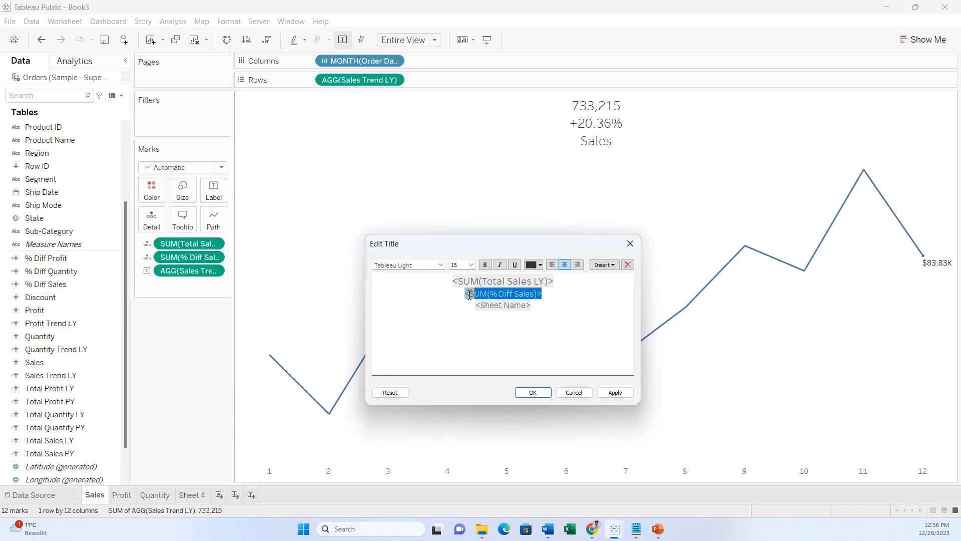
left_click(472, 265)
left_click(457, 308)
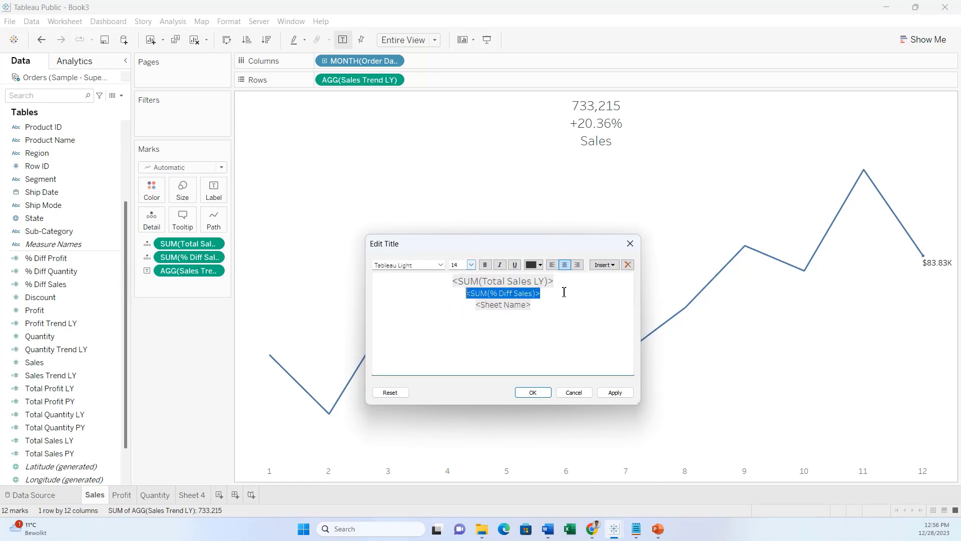
Step: Add the text "Vs PY" after SUM(% Diff Sales) in the title
left_click(602, 283)
type("V")
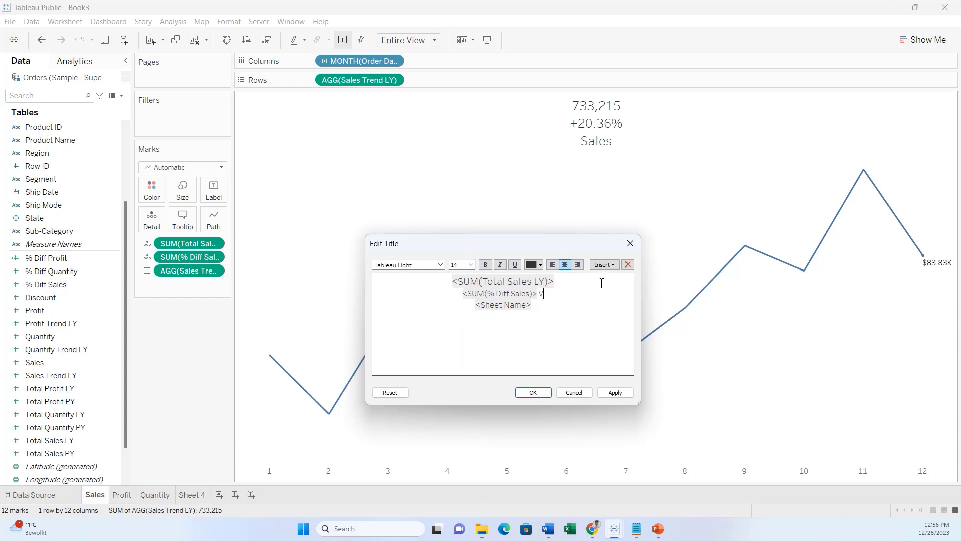
type("s PY")
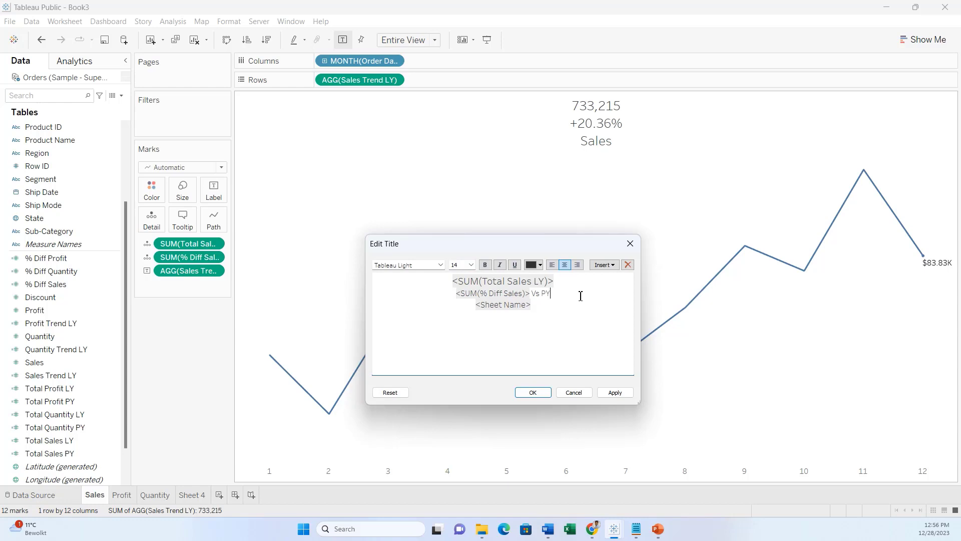
left_click_drag(580, 296, 444, 293)
Step: In the Sales title, make SUM(Total Sales LY) bold, and make the SUM(% Diff Sales) Vs PY line bold and gray
left_click_drag(558, 281, 435, 282)
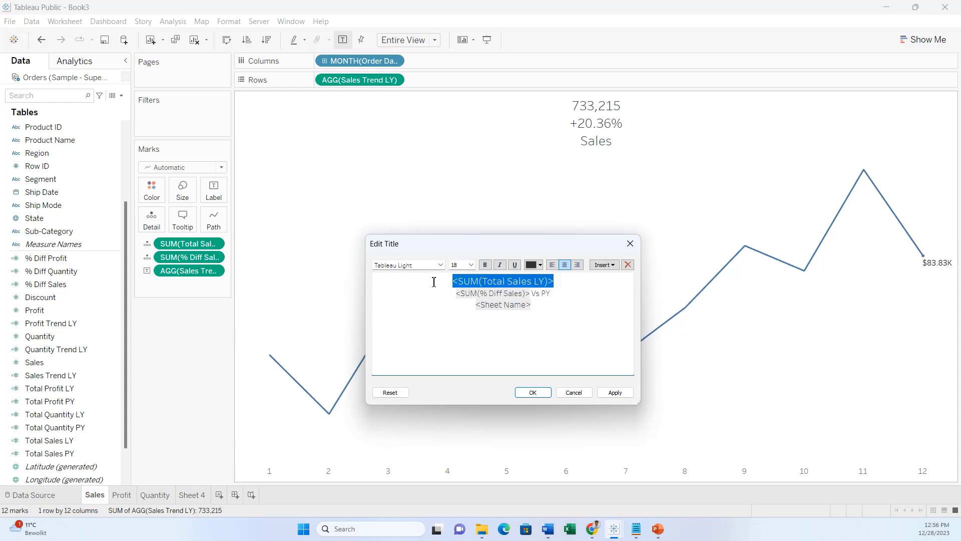
key("ctrl+b")
left_click_drag(558, 294, 460, 296)
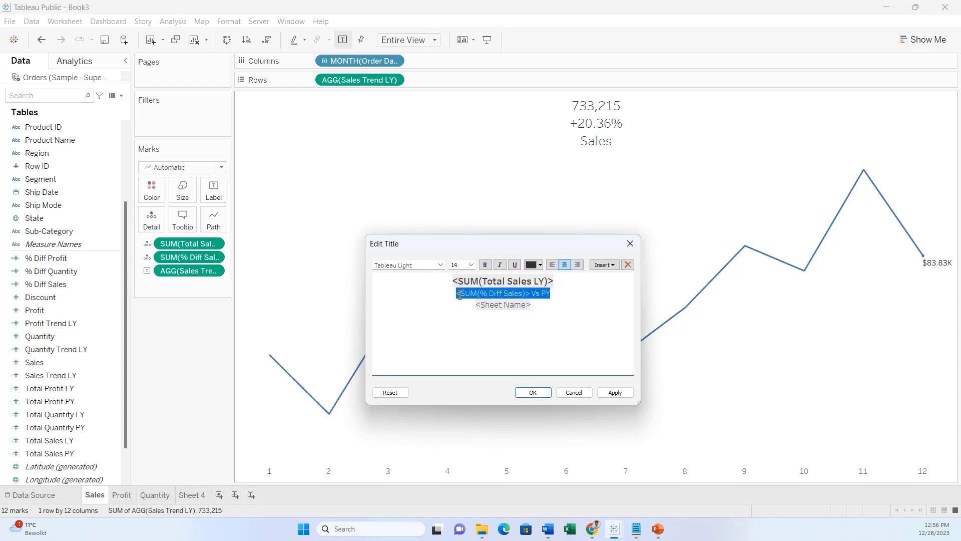
left_click(485, 265)
left_click(534, 264)
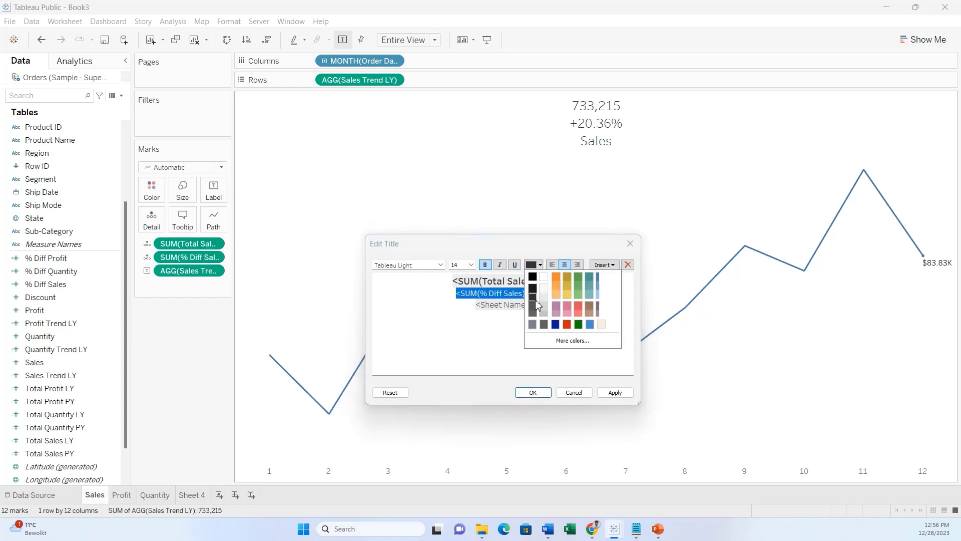
left_click(533, 325)
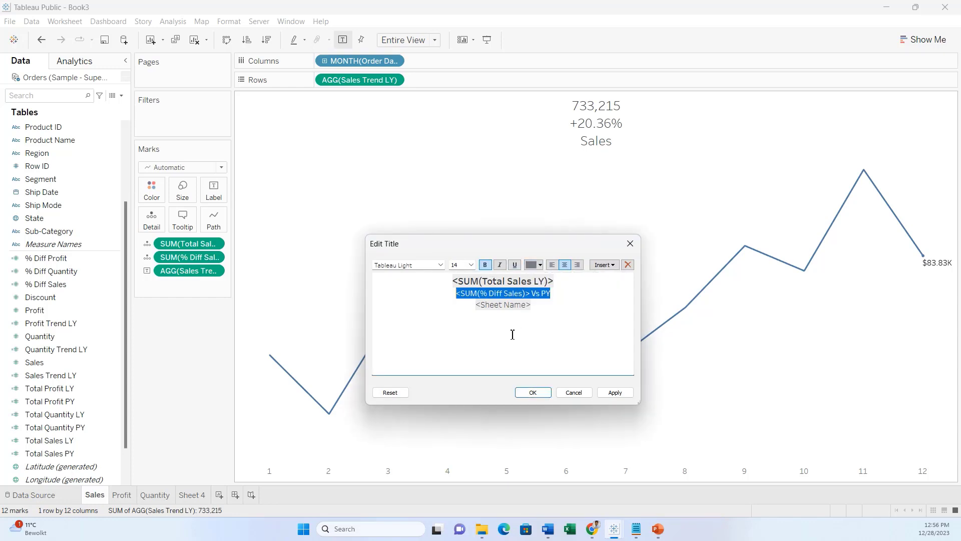
left_click(511, 332)
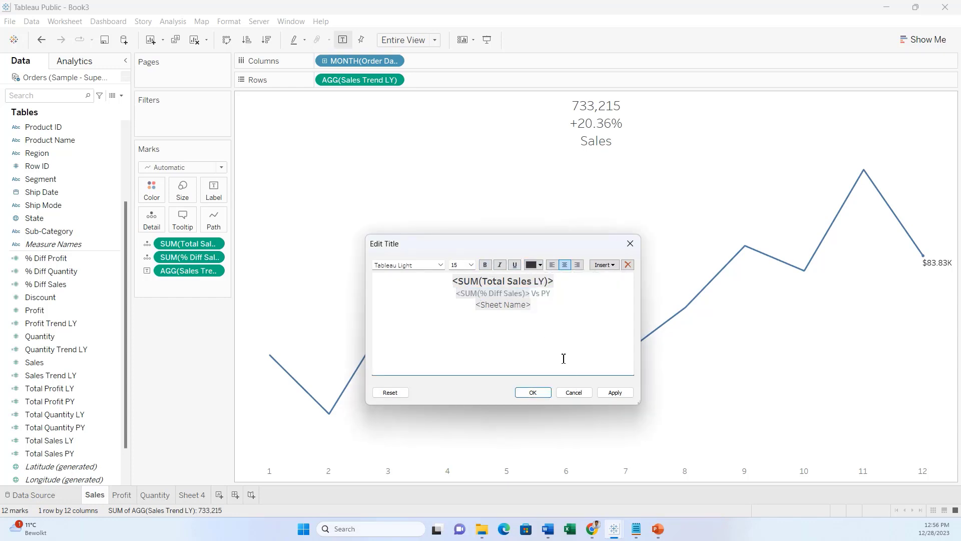
Step: Make the sheet name in the Sales title bold at font size 12 and save the title
left_click_drag(535, 305, 469, 308)
left_click(486, 265)
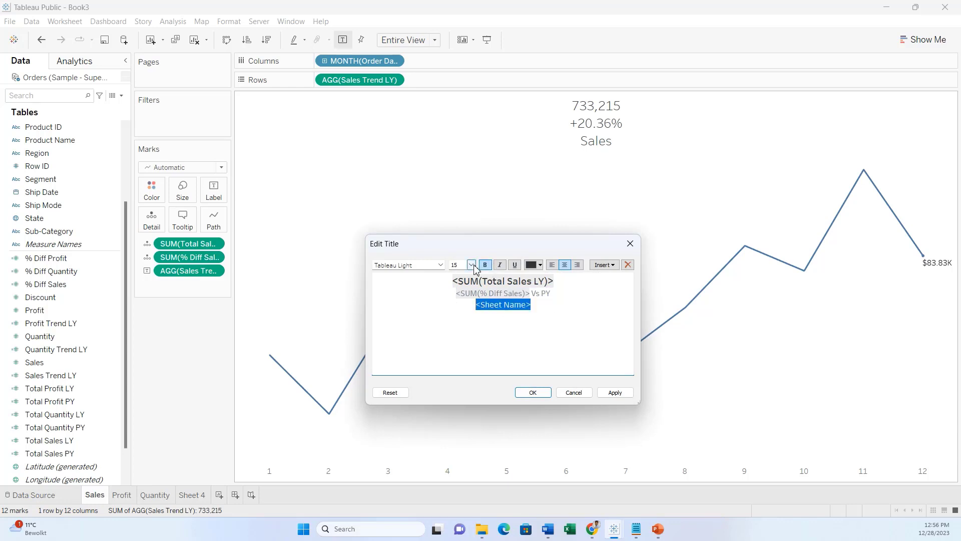
left_click(471, 265)
left_click(471, 304)
left_click(615, 393)
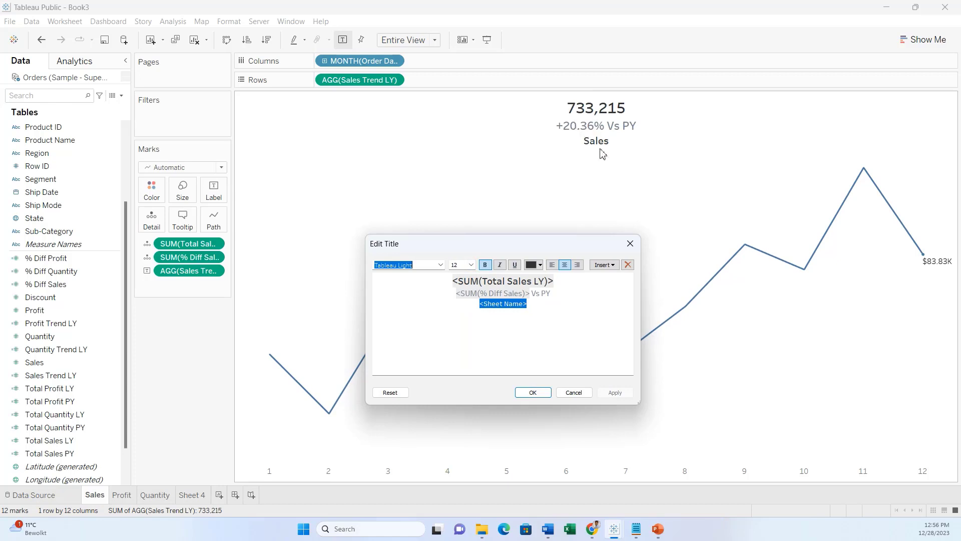
left_click(550, 393)
Step: Format SUM(Total Sales LY) as custom currency in thousands (K) and compare the title with the reference dashboard in PowerPoint
right_click(202, 244)
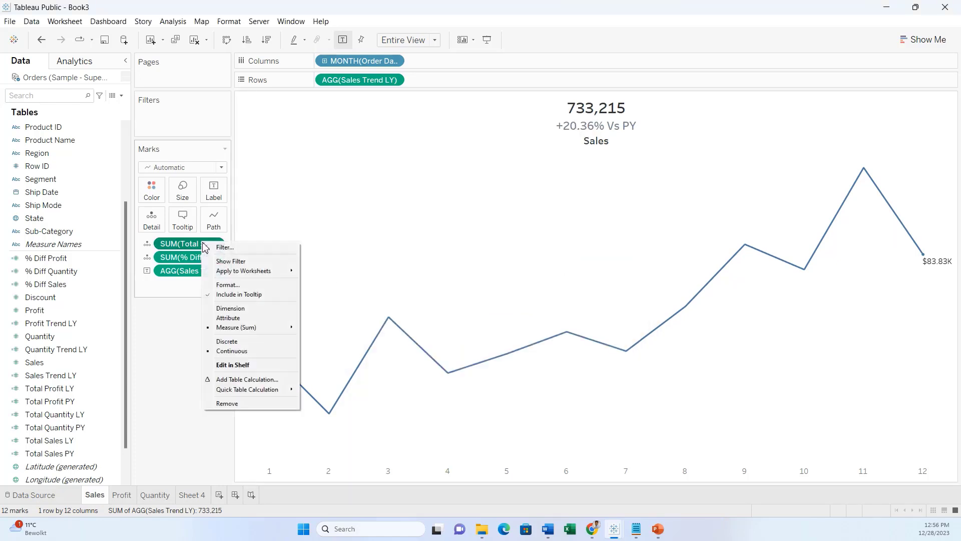
left_click(220, 285)
left_click(82, 171)
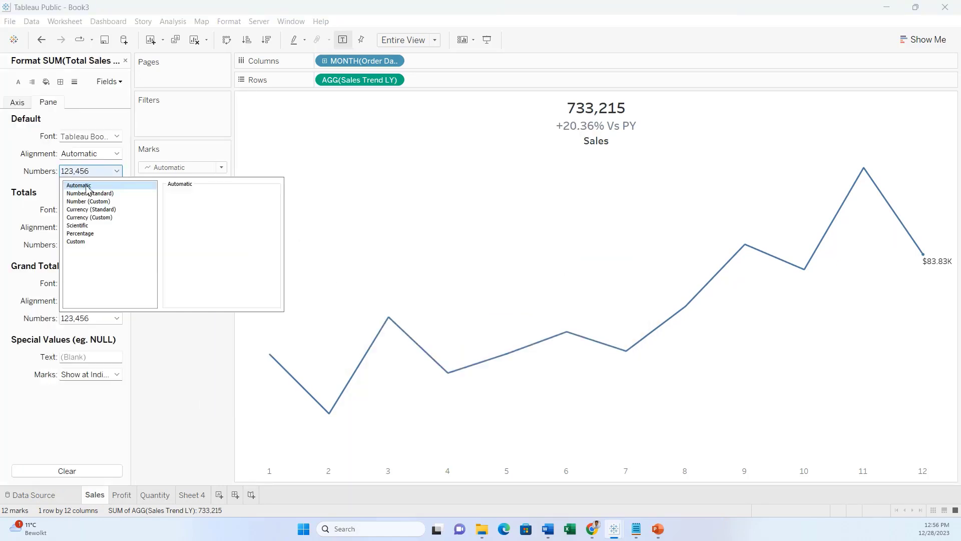
left_click(94, 219)
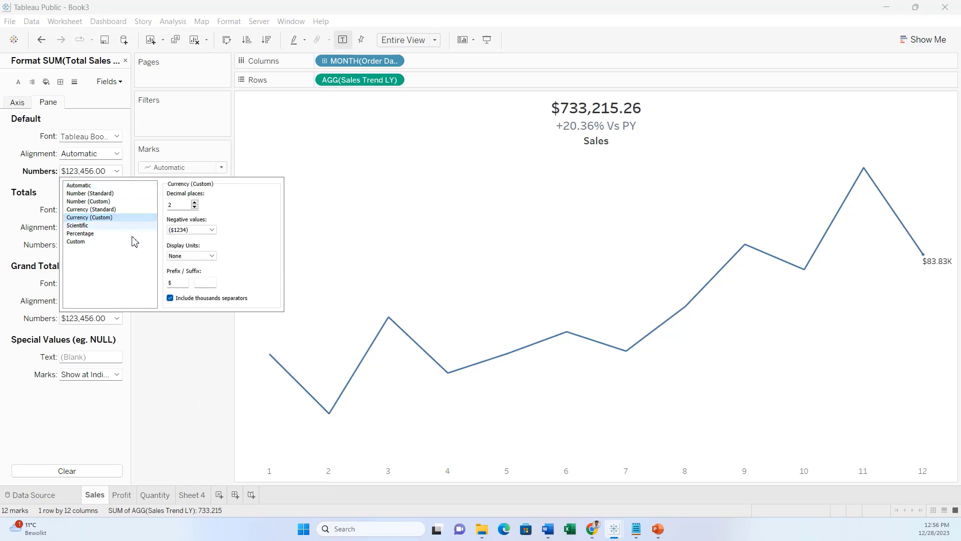
left_click(210, 256)
left_click(187, 268)
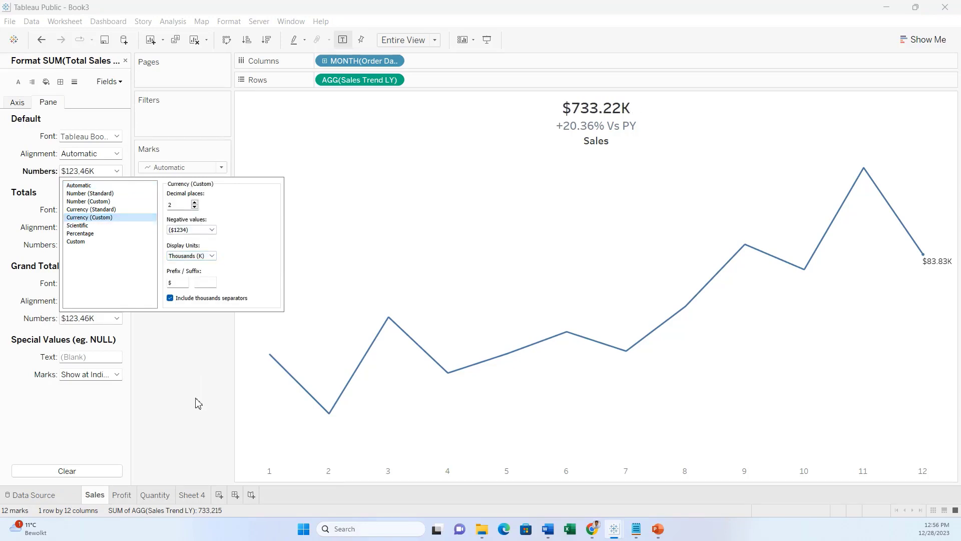
left_click(198, 404)
left_click(125, 60)
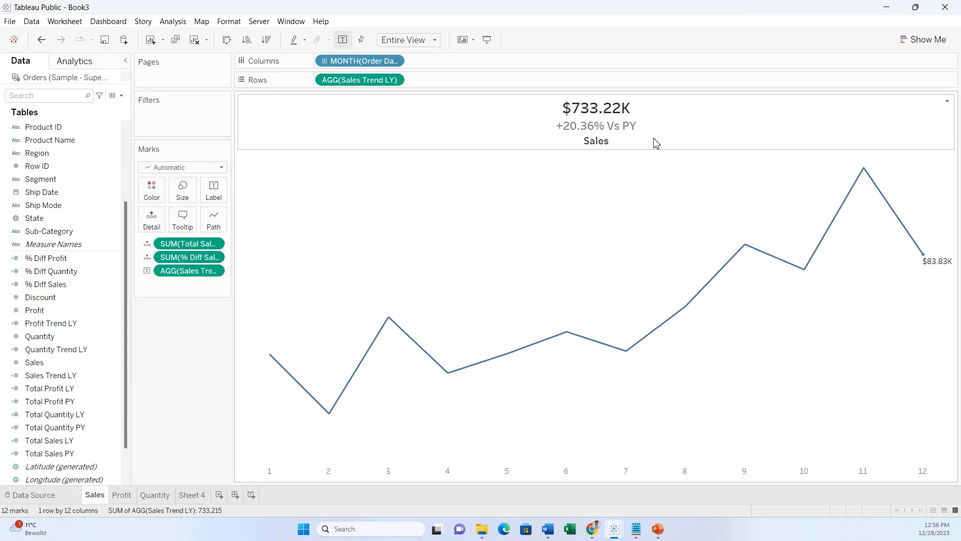
left_click(658, 529)
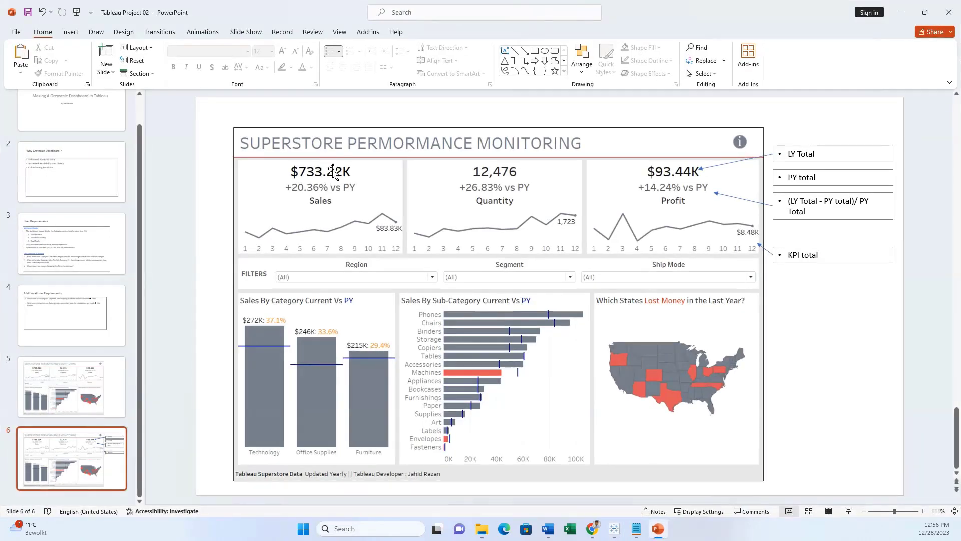
left_click(900, 12)
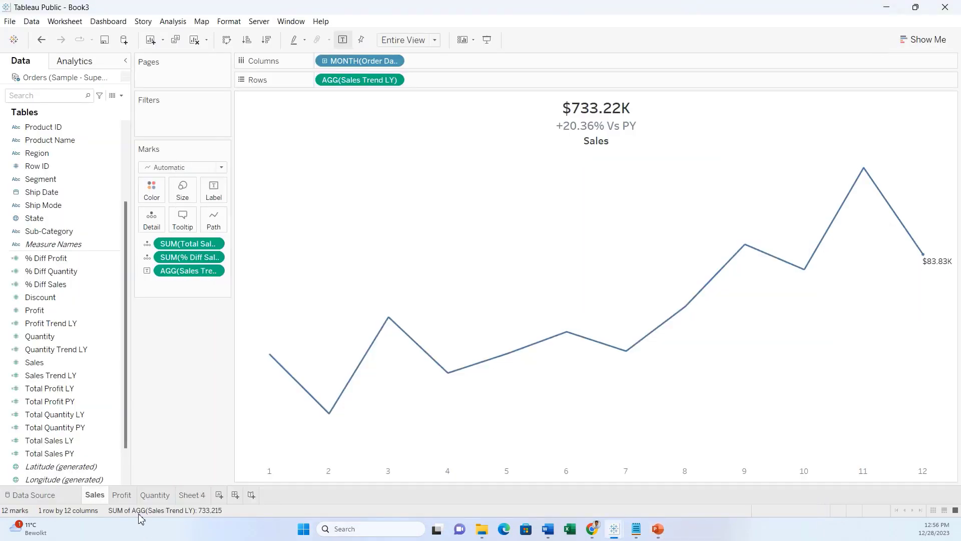
Step: On the Profit sheet, add Total Profit LY and % Diff Profit to the marks as detail fields
left_click(124, 498)
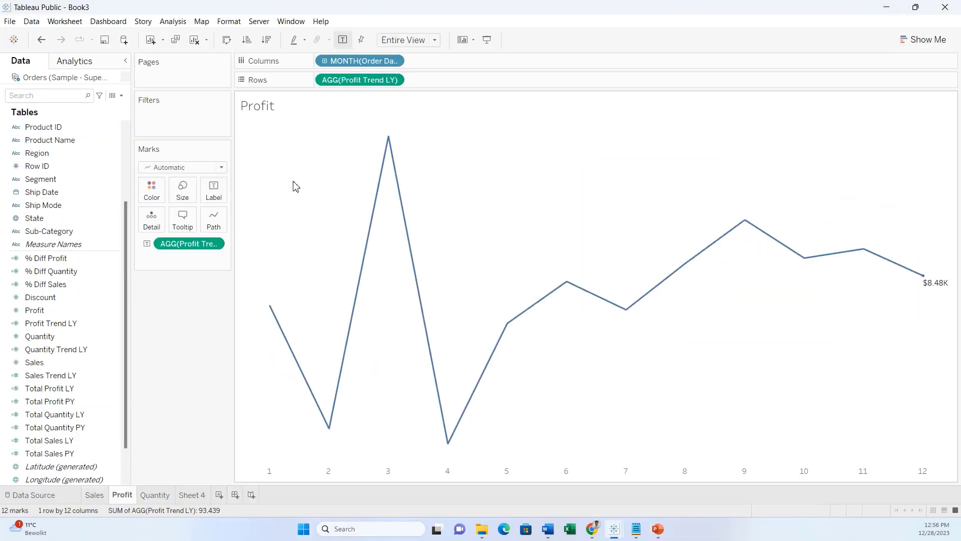
double_click(295, 114)
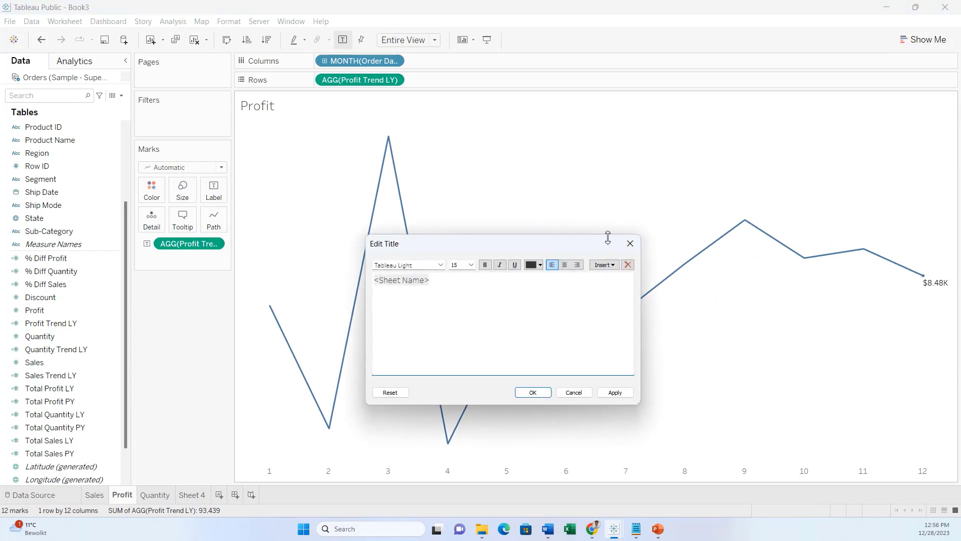
left_click(630, 244)
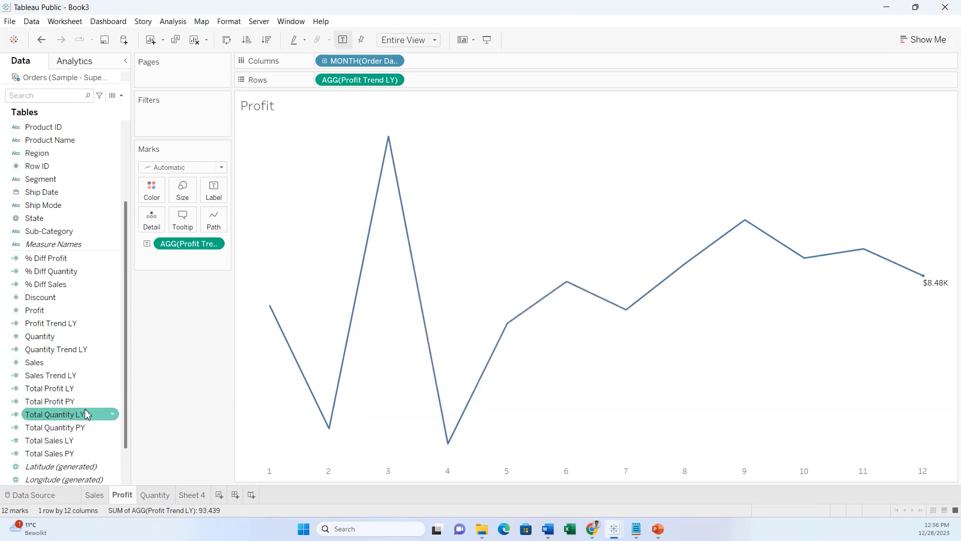
left_click_drag(86, 389, 153, 223)
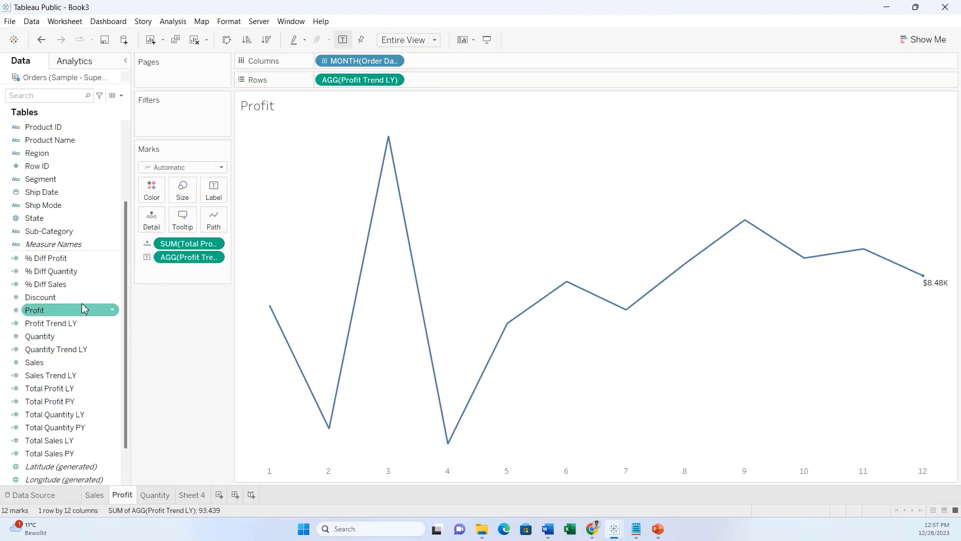
left_click_drag(70, 258, 163, 222)
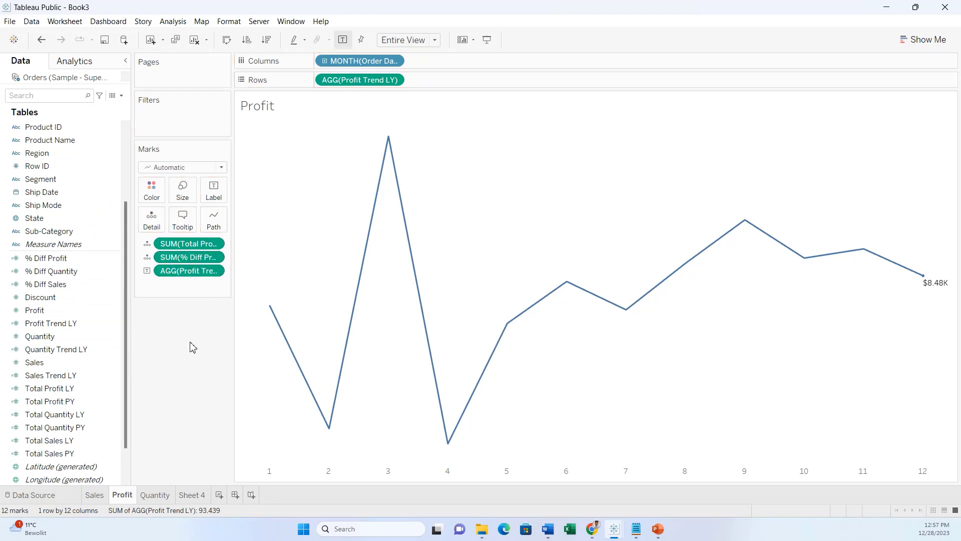
Step: Format SUM(% Diff Profit) with the custom percentage format +0.00%;-0.00%
right_click(195, 257)
left_click(224, 302)
left_click(85, 171)
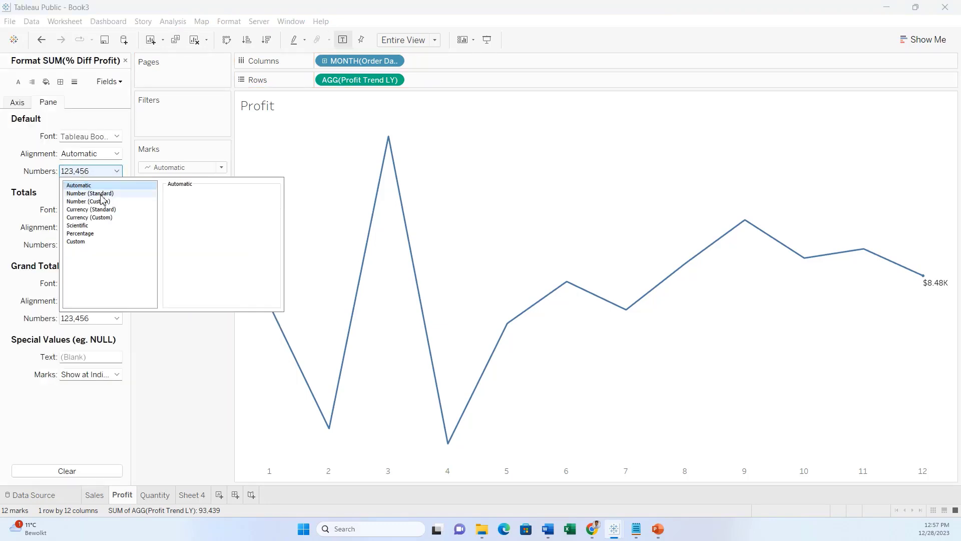
left_click(97, 234)
left_click(95, 243)
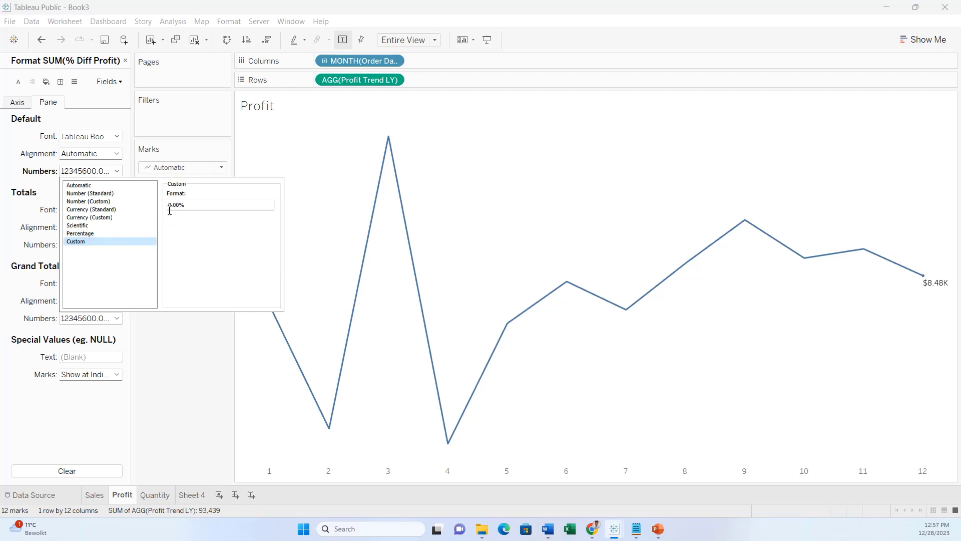
type("+")
type("-0.00")
left_click(203, 362)
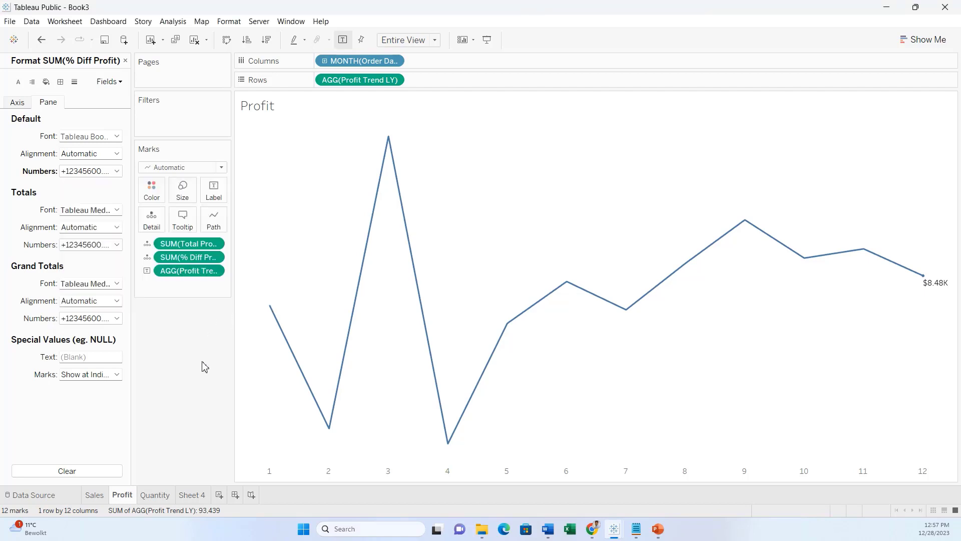
left_click(125, 61)
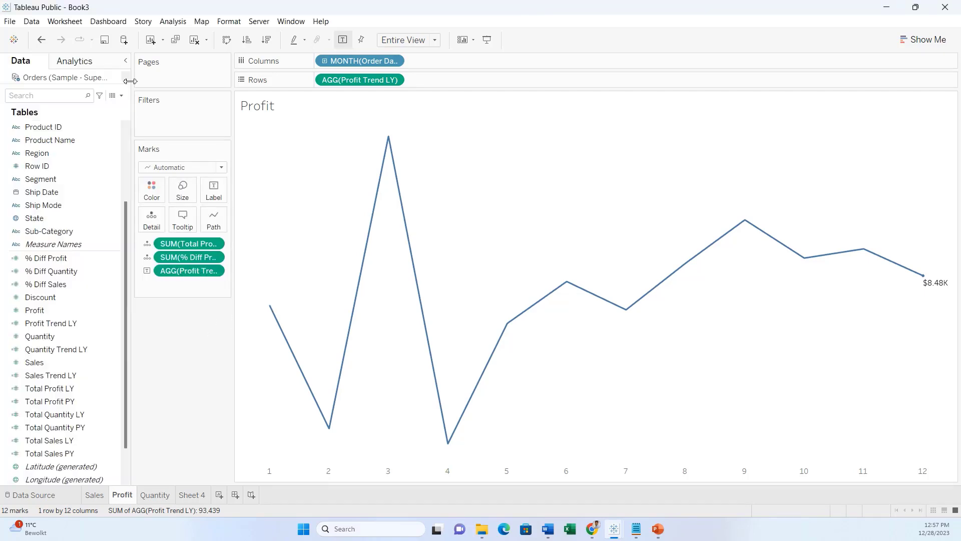
Step: Format SUM(Total Profit LY) as custom currency with two decimal places and display units set to None
right_click(203, 244)
left_click(228, 288)
left_click(72, 172)
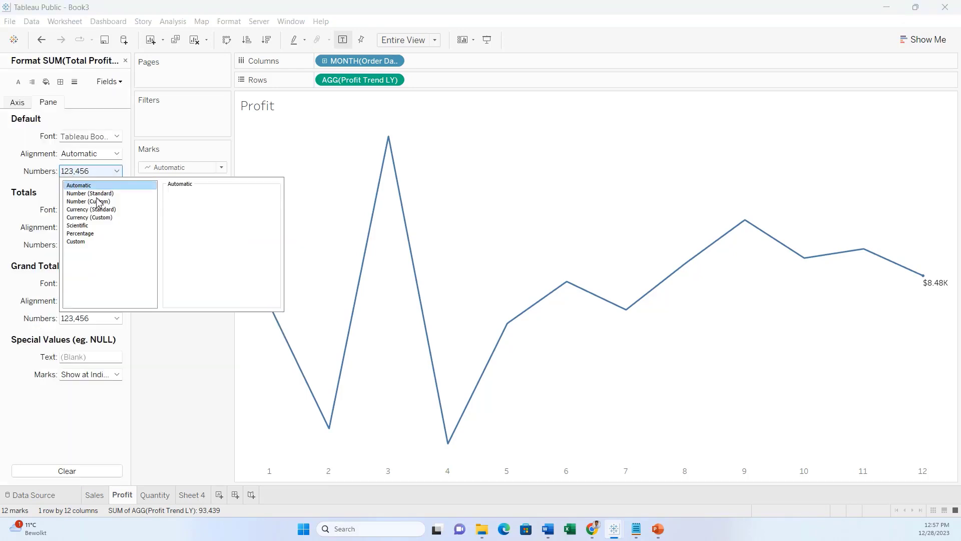
left_click(136, 217)
left_click(210, 257)
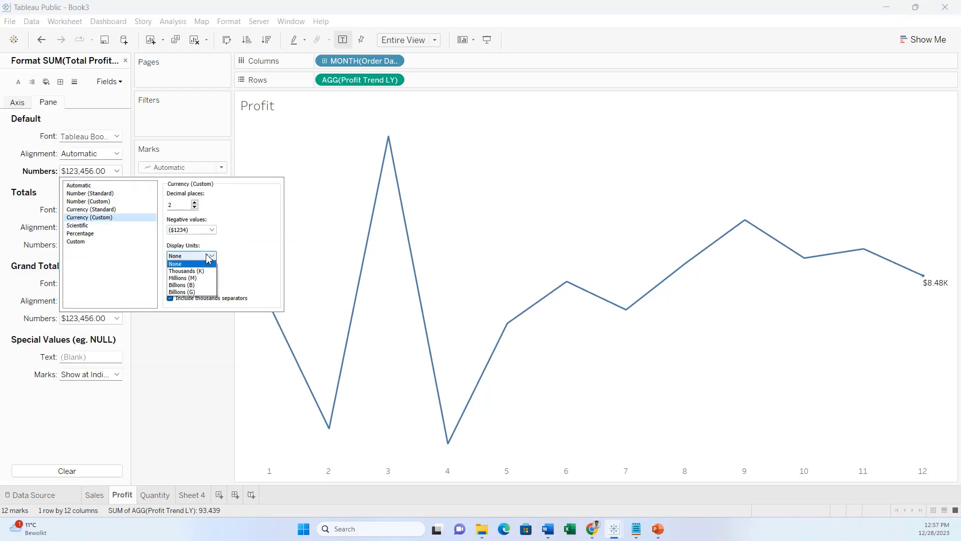
left_click(209, 266)
left_click(180, 353)
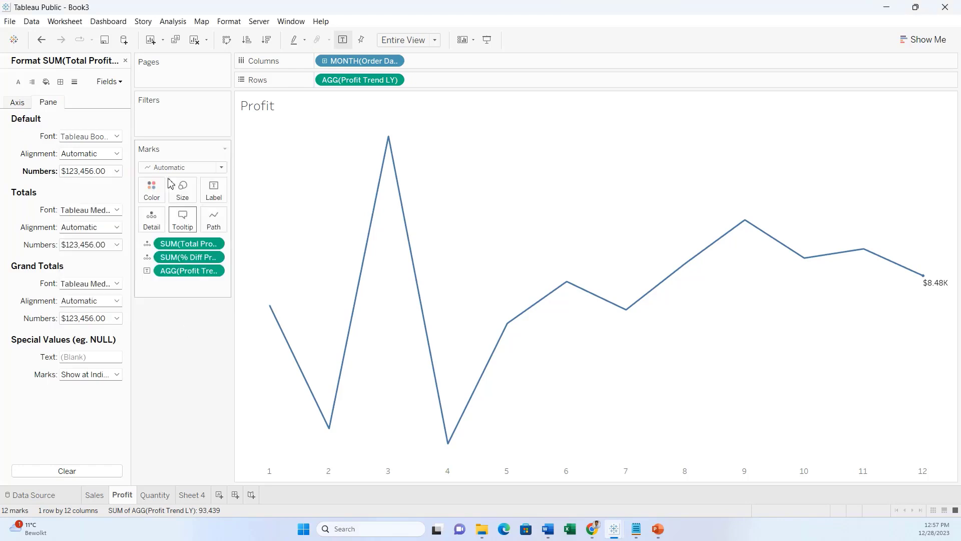
left_click(125, 62)
Step: Insert SUM(Total Profit LY) and SUM(% Diff Profit) on separate lines above the sheet name in the Profit title, and center all lines
double_click(409, 109)
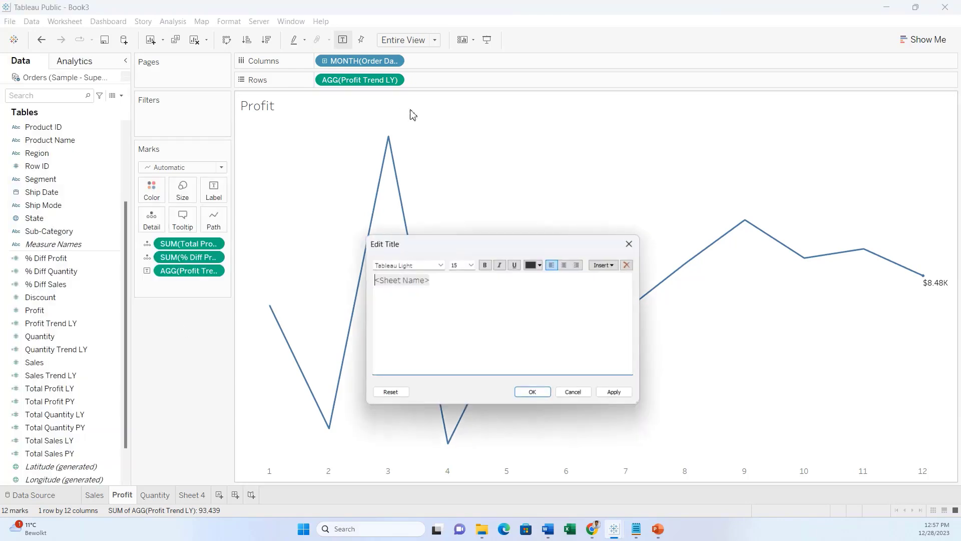
left_click(609, 268)
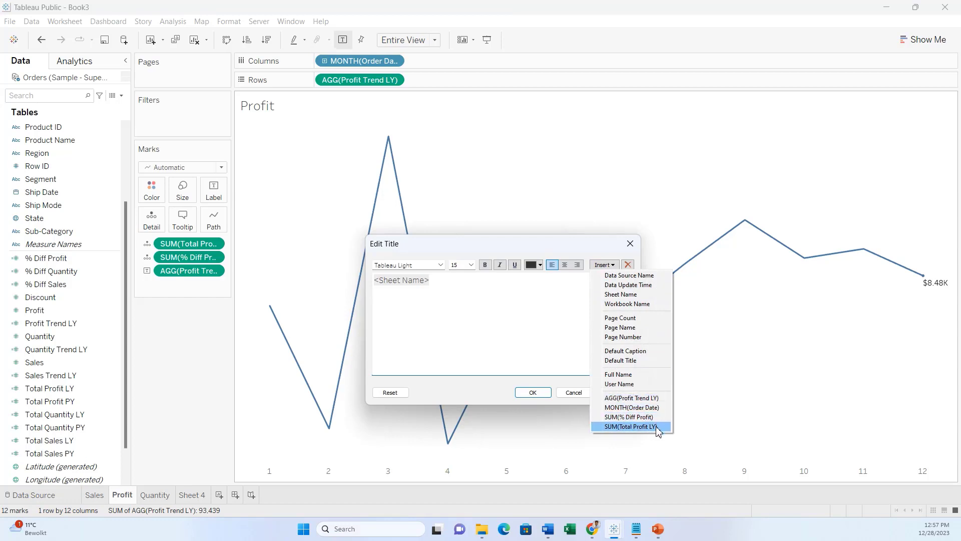
left_click(632, 427)
key("Return")
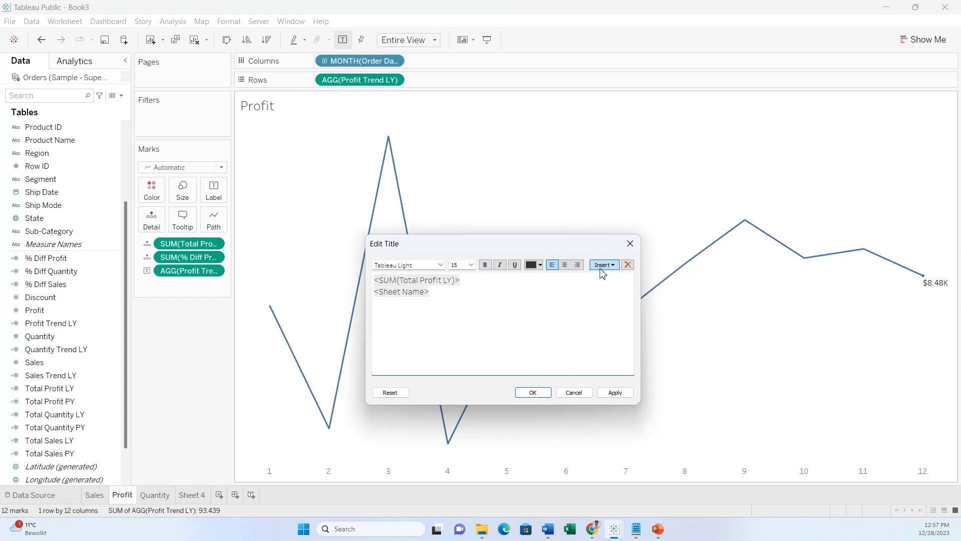
left_click(603, 265)
left_click(647, 417)
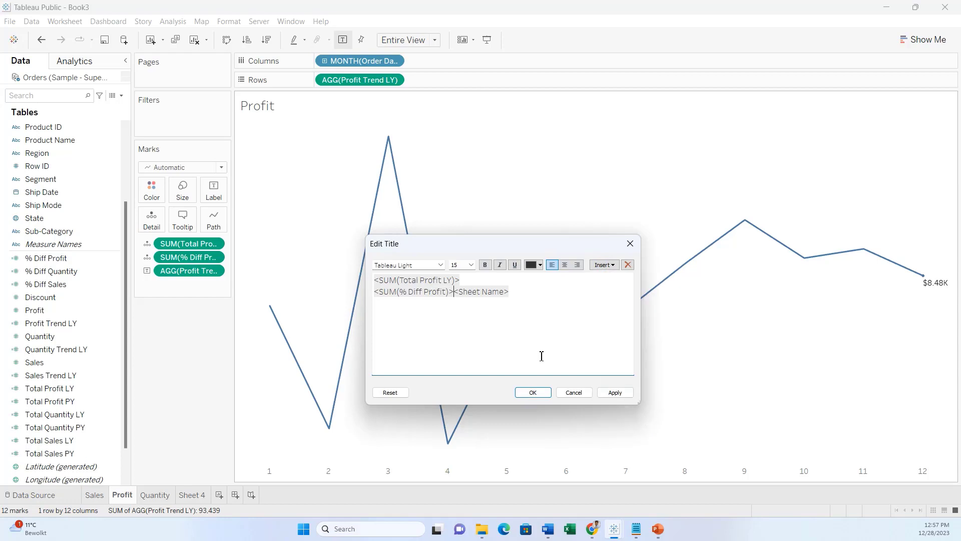
key("Return")
left_click_drag(484, 313, 368, 278)
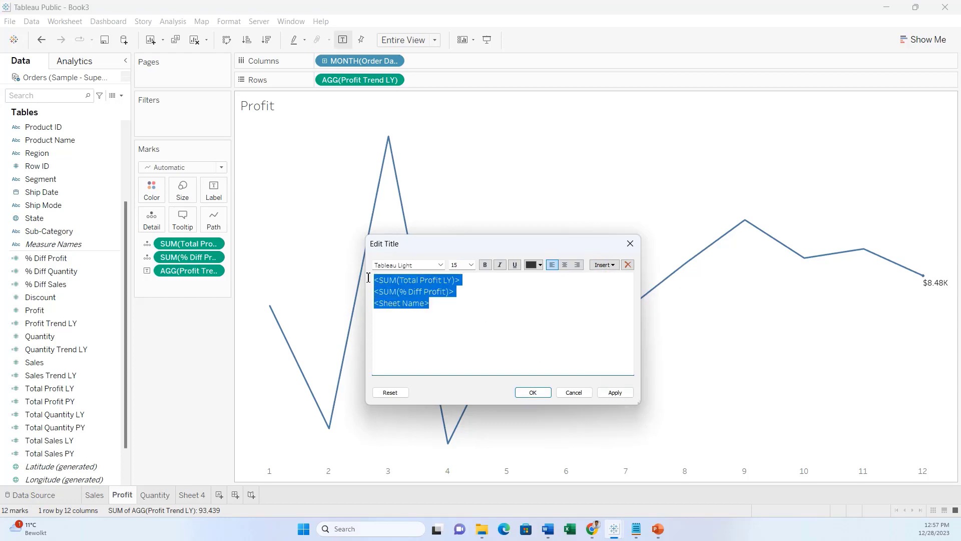
left_click(573, 266)
Step: In the Profit title, set SUM(Total Profit LY) to font size 18 and SUM(% Diff Profit) to size 14
left_click_drag(555, 279, 459, 279)
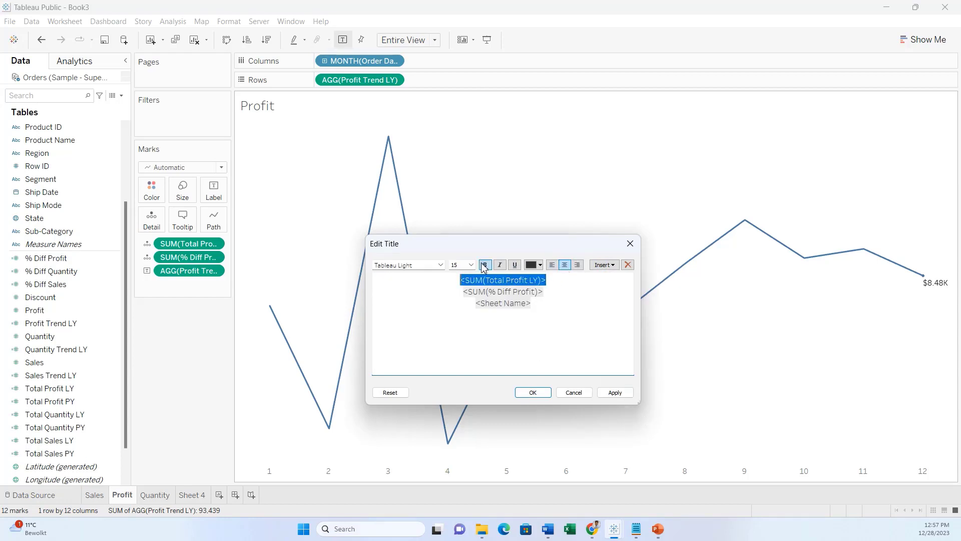
left_click(471, 265)
left_click(458, 328)
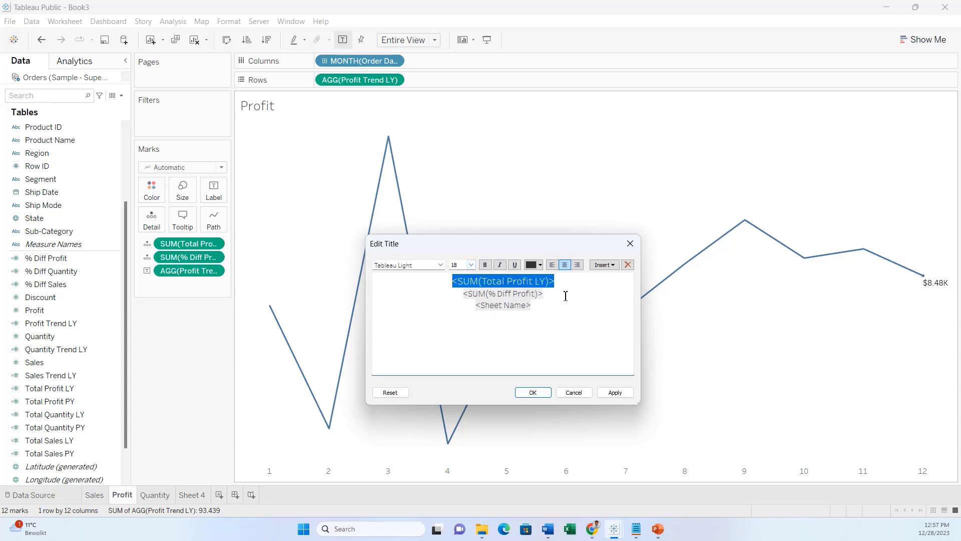
left_click_drag(566, 296, 470, 296)
left_click(471, 265)
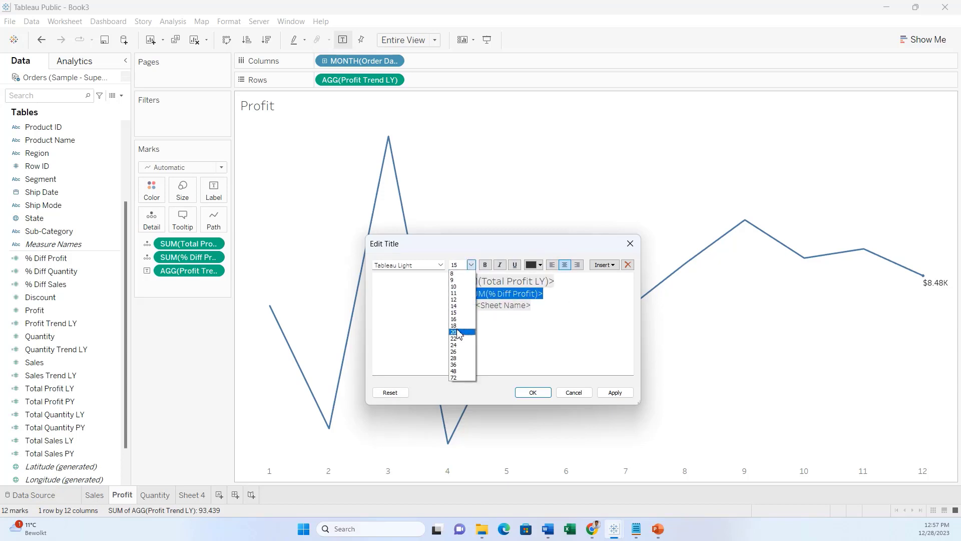
left_click(458, 312)
Step: Set the sheet name line in the Profit title to font size 12
left_click_drag(520, 310, 466, 308)
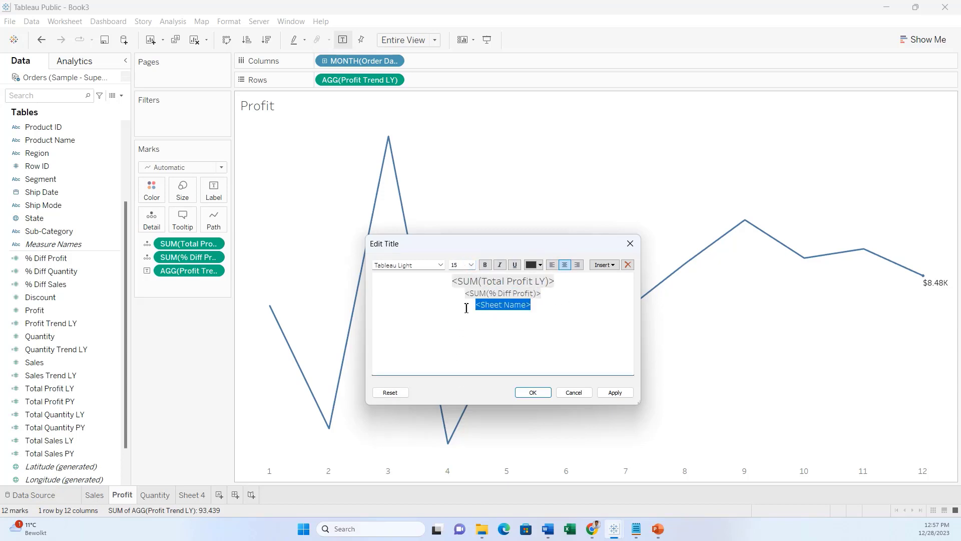
left_click(471, 265)
left_click(461, 303)
left_click(559, 300)
Step: Color the SUM(% Diff Profit) and sheet name lines of the Profit title gray
left_click_drag(522, 307, 461, 298)
left_click(536, 271)
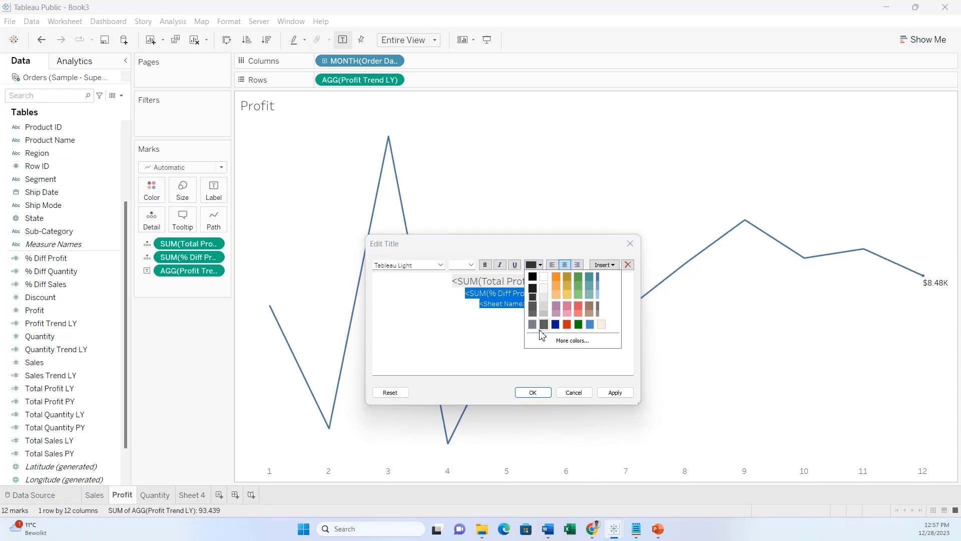
left_click(534, 331)
left_click(562, 294)
Step: Add the text "Vs PY" after SUM(% Diff Profit) in the Profit title and apply it
left_click_drag(570, 283, 444, 289)
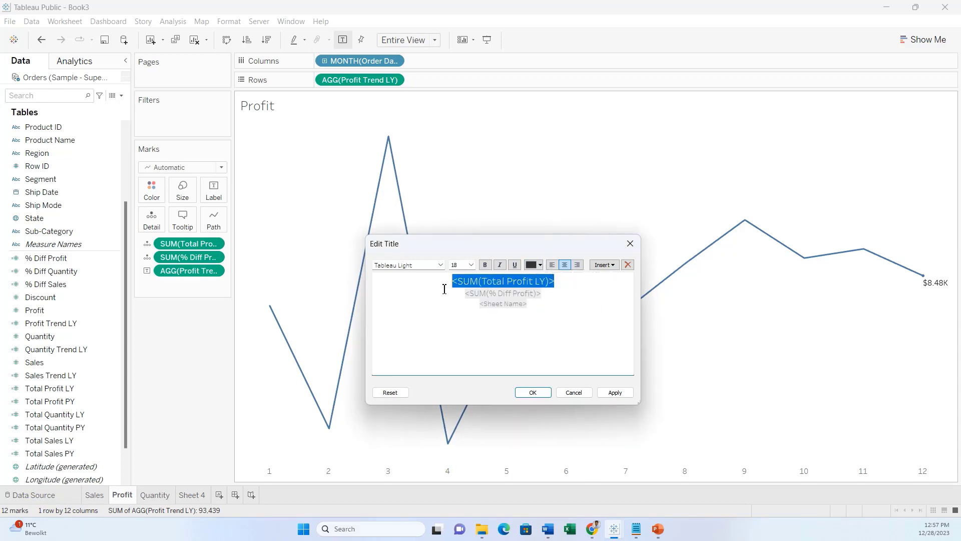
left_click(570, 295)
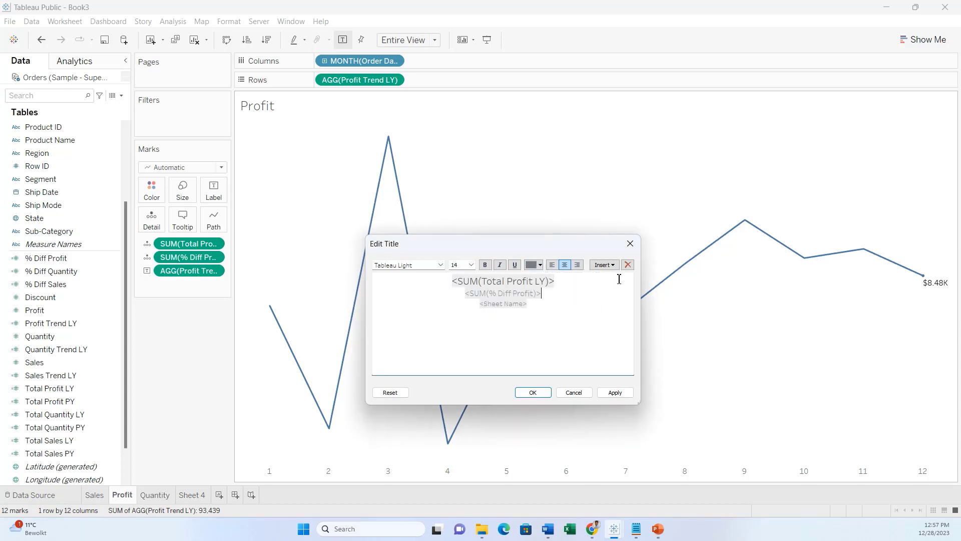
type("Vs PY")
left_click(615, 394)
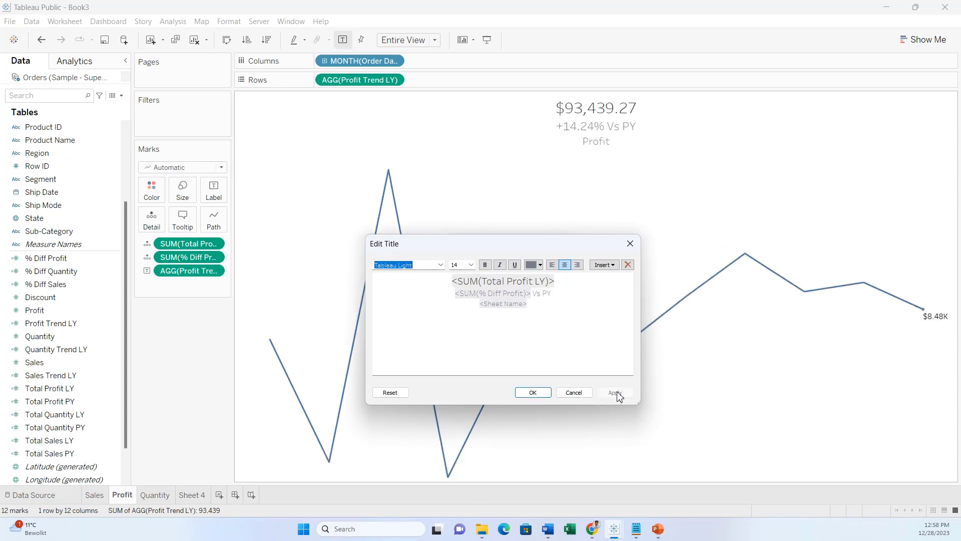
Step: Make SUM(Total Profit LY) bold in the Profit title and accept the title edits
left_click_drag(554, 281, 453, 281)
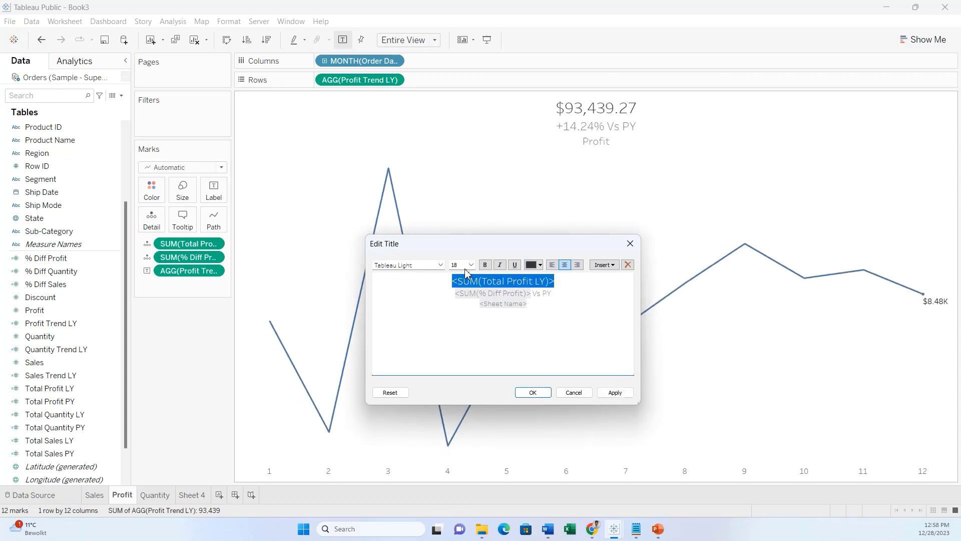
left_click(485, 264)
left_click(538, 395)
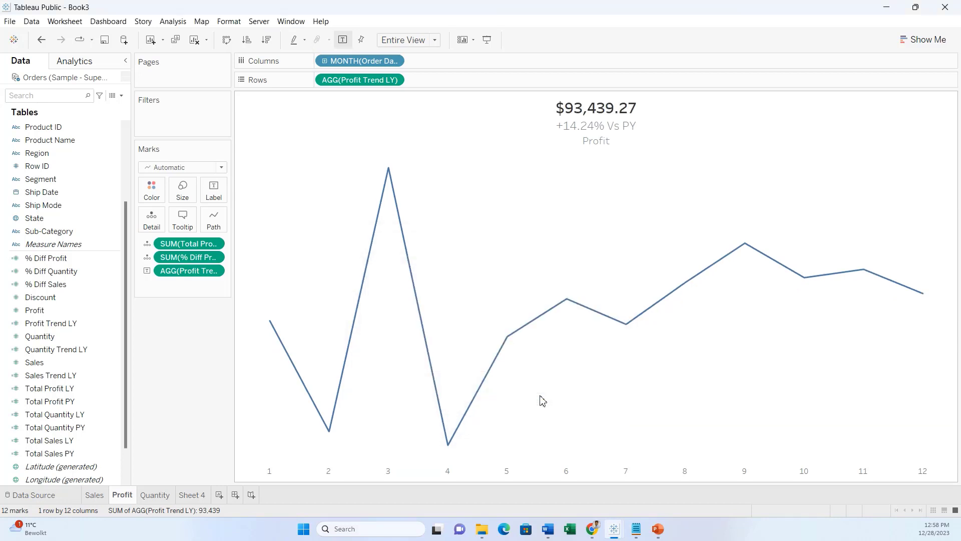
Step: Set the display units of SUM(Total Profit LY) to Thousands (K) in its custom currency format
right_click(194, 243)
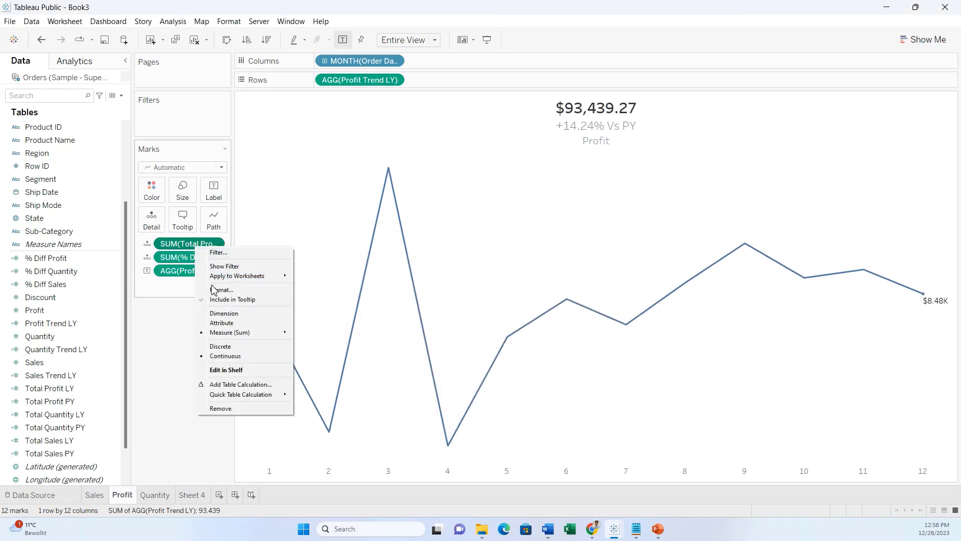
left_click(216, 292)
left_click(98, 172)
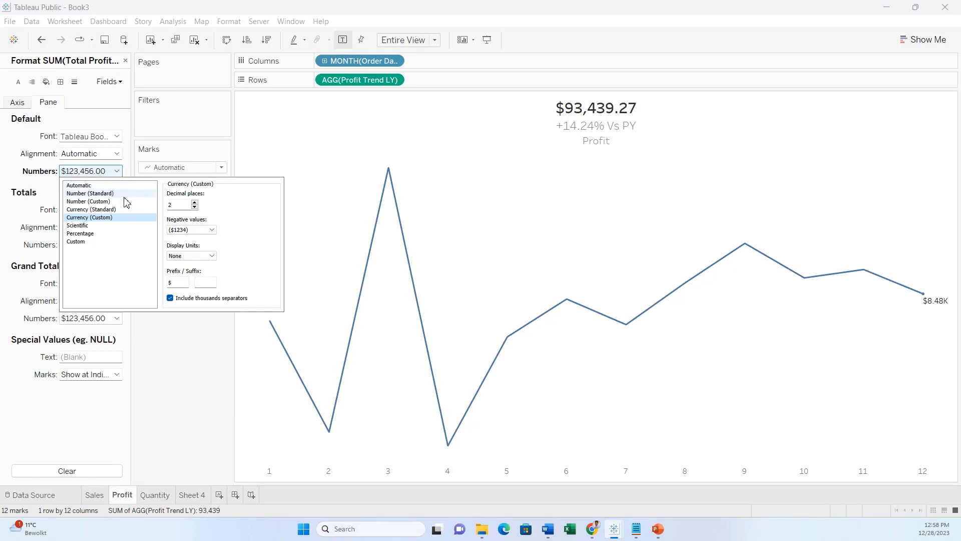
left_click(201, 256)
left_click(206, 271)
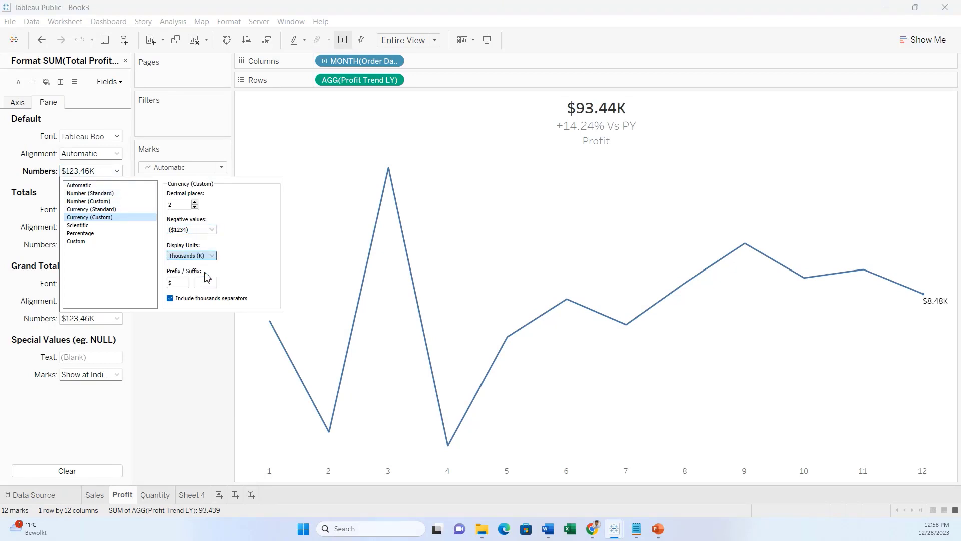
left_click(205, 394)
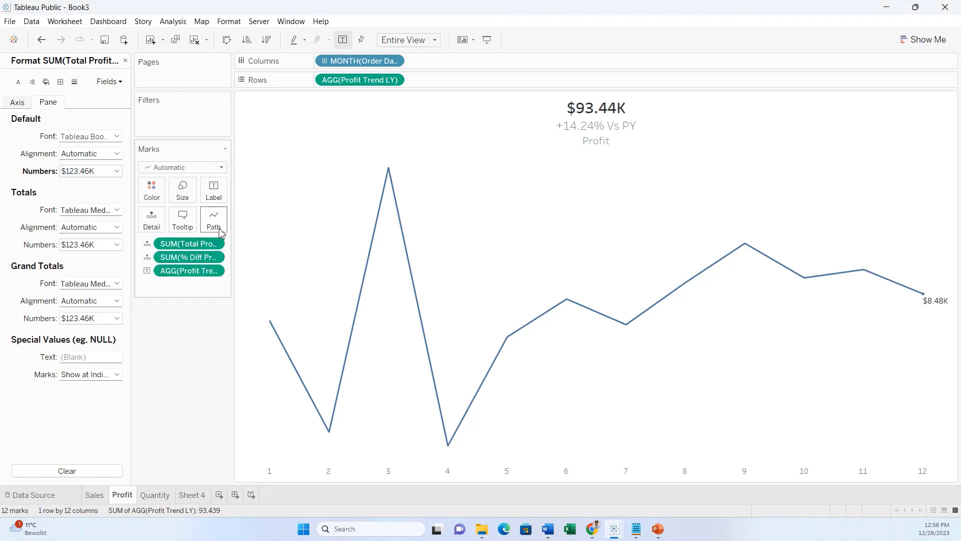
Step: Compare the Profit title with the Sales sheet's, and make its SUM(% Diff Profit) Vs PY line bold
left_click(106, 498)
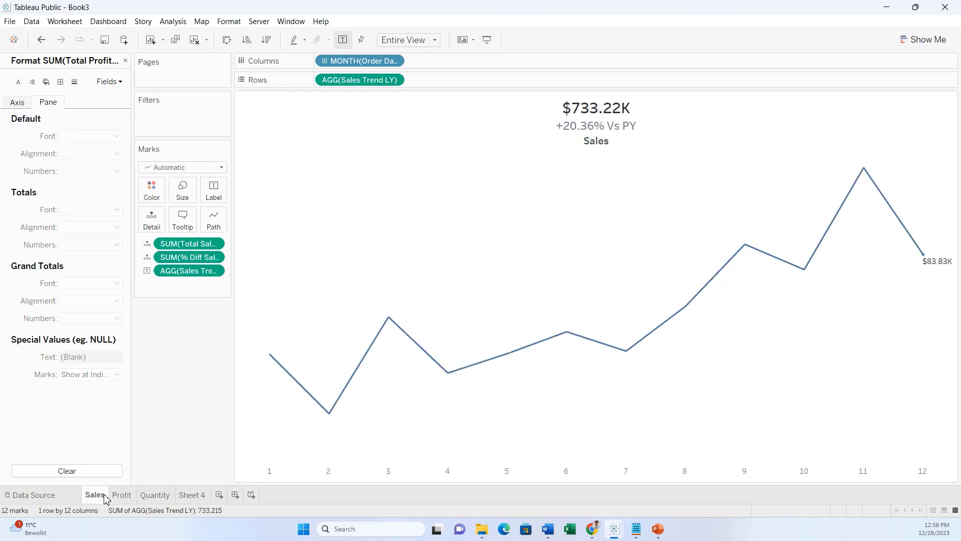
left_click(122, 495)
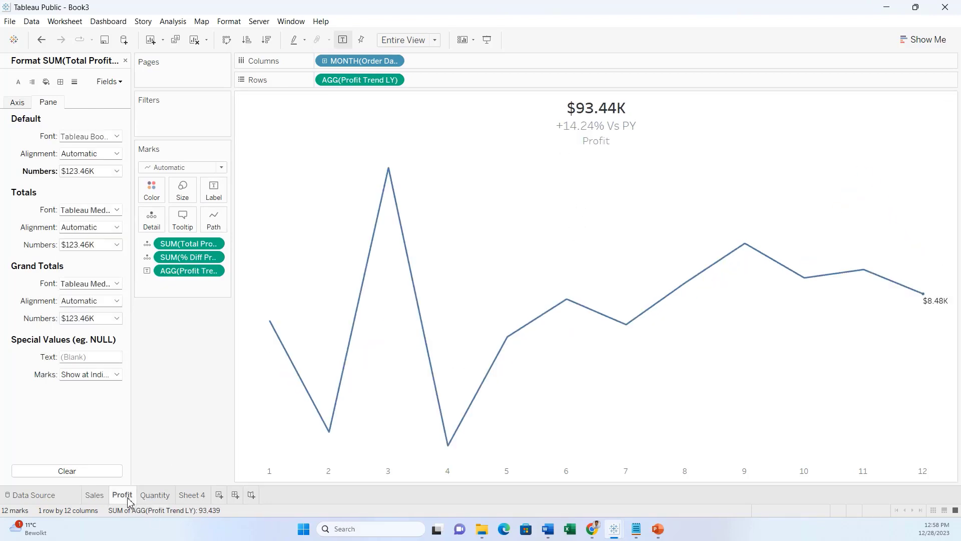
double_click(619, 128)
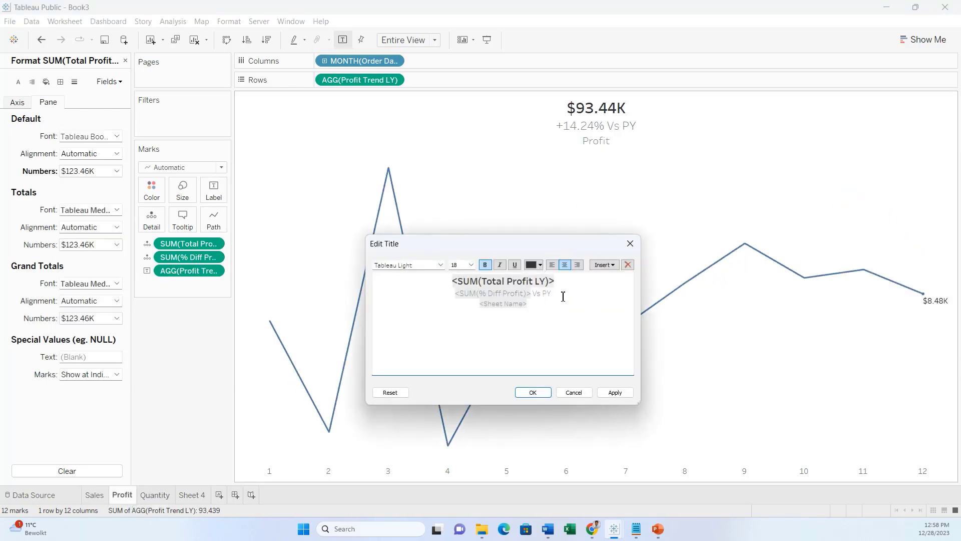
left_click_drag(563, 296, 449, 295)
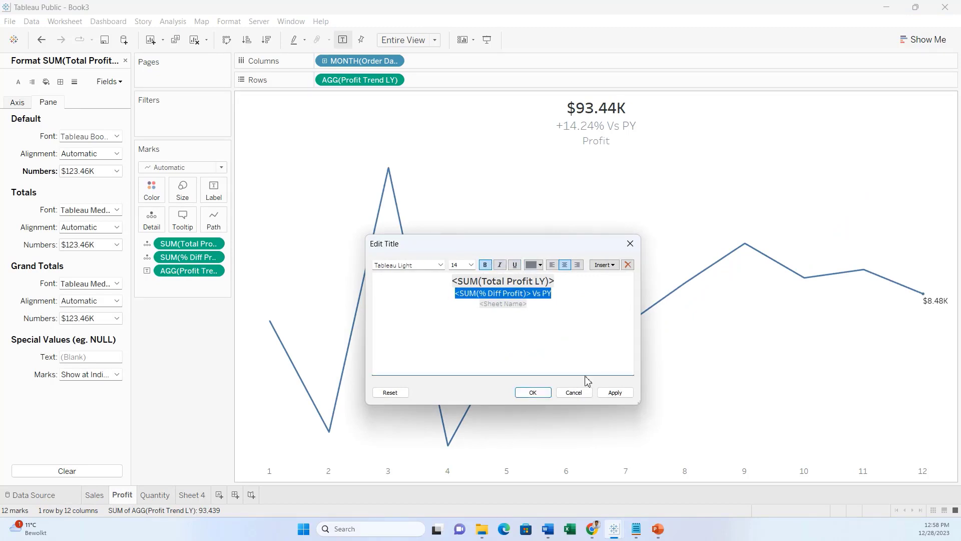
left_click(616, 393)
Step: Make the sheet name line bold in the Profit title and accept the title edits
left_click_drag(541, 317, 474, 308)
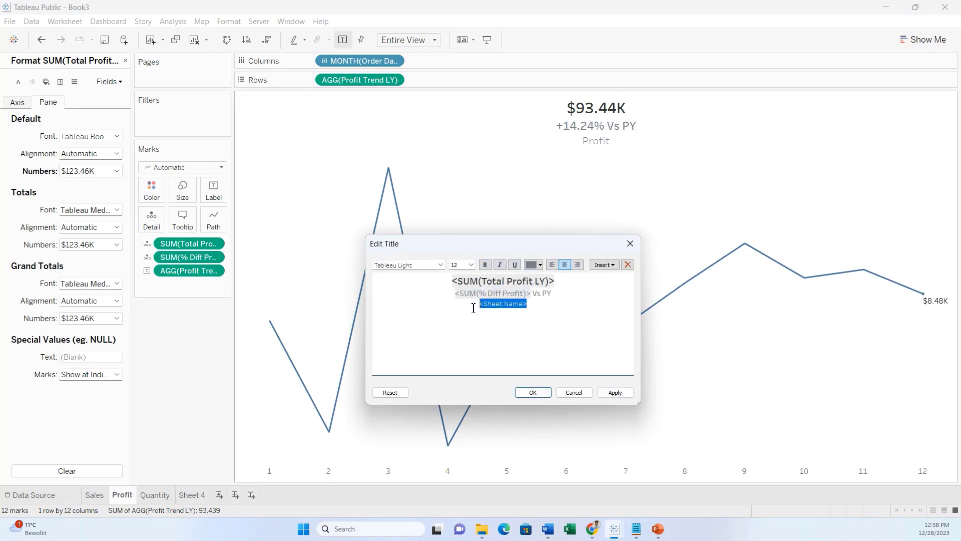
left_click(539, 266)
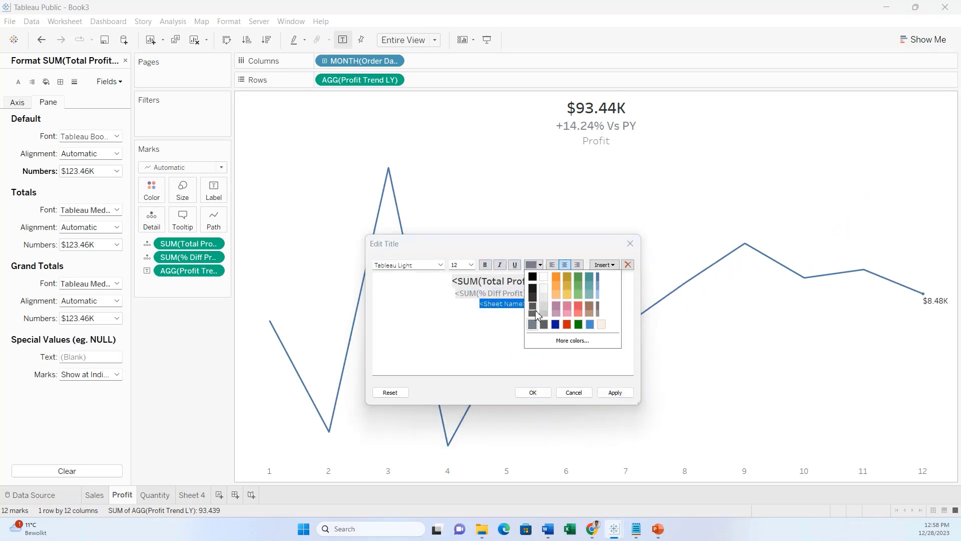
left_click(486, 266)
left_click(616, 393)
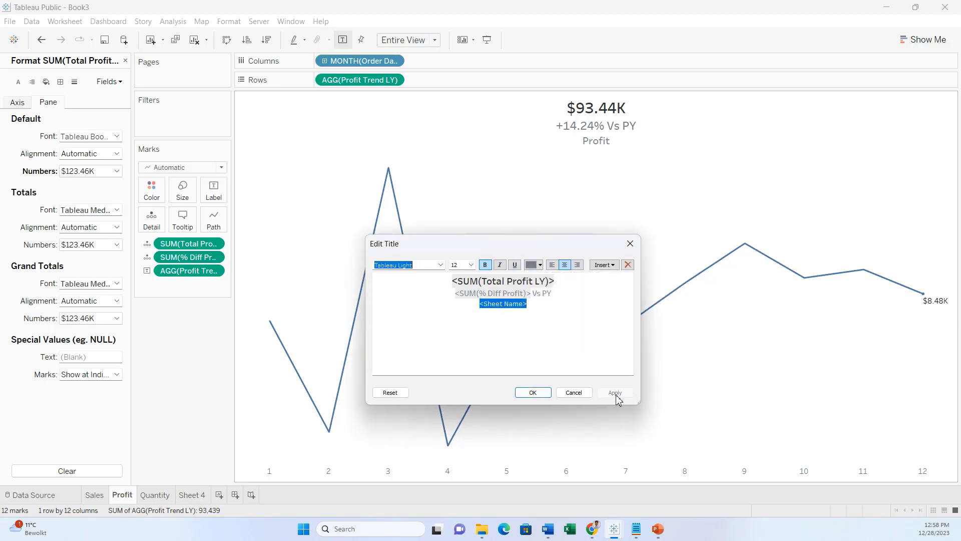
left_click(546, 394)
Step: Check the Sales title's styling, and color the sheet name line in the Profit title black
left_click(93, 500)
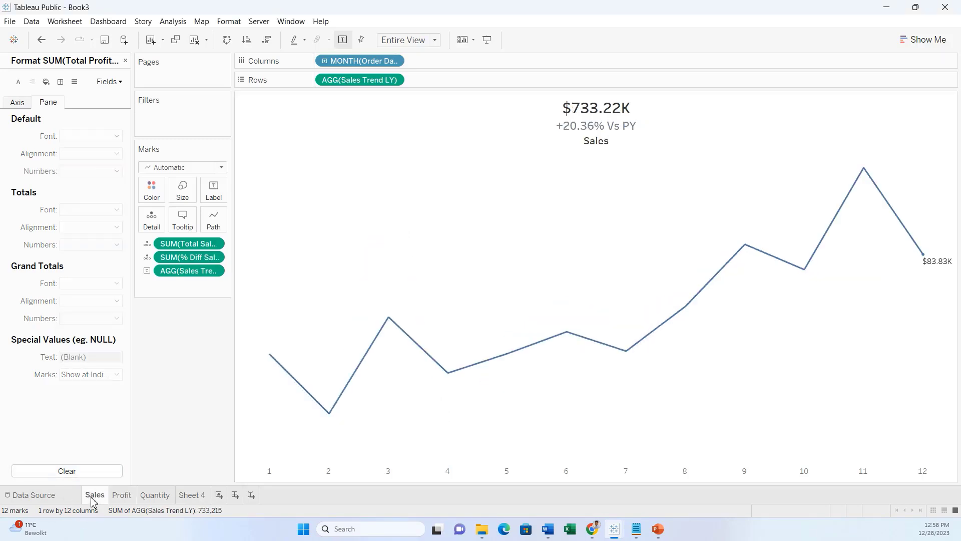
left_click(121, 496)
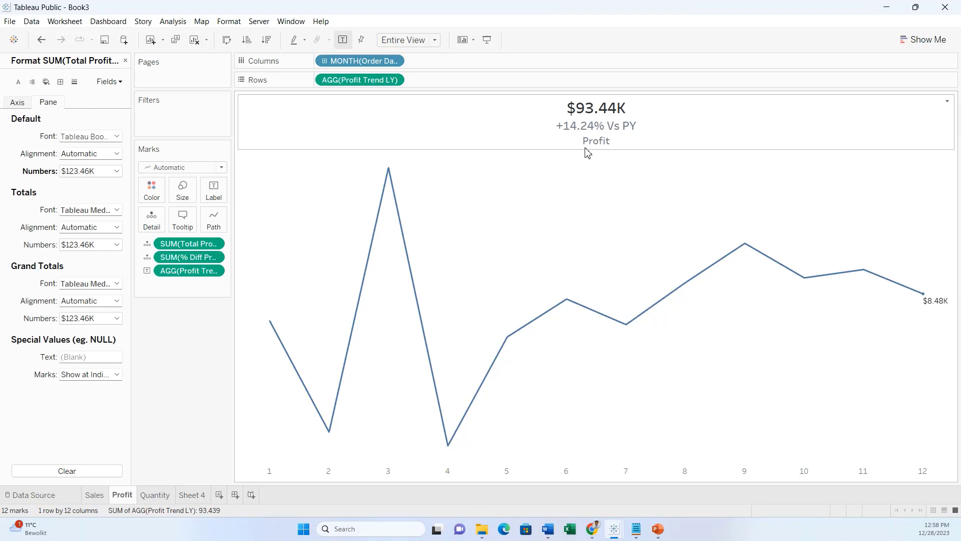
double_click(600, 131)
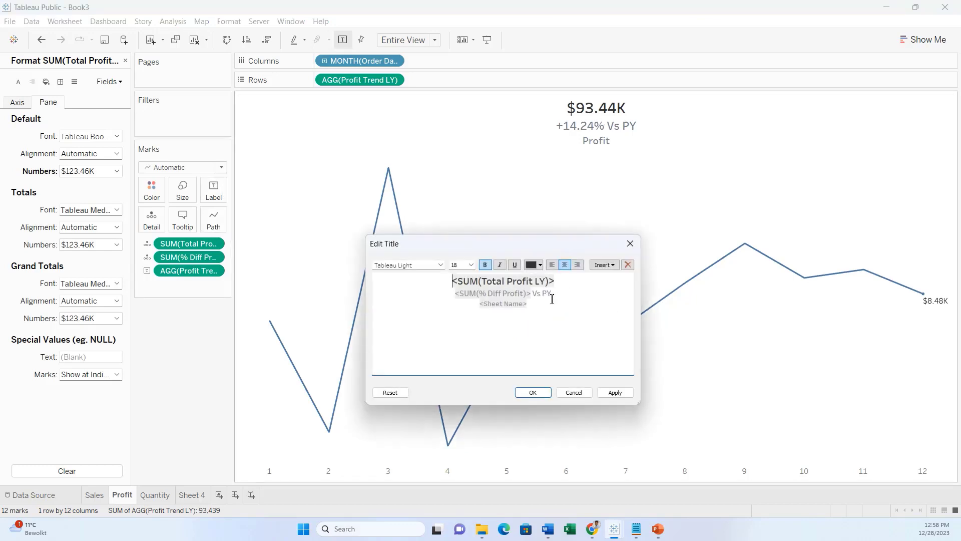
left_click_drag(546, 304, 482, 297)
left_click(532, 268)
left_click(535, 277)
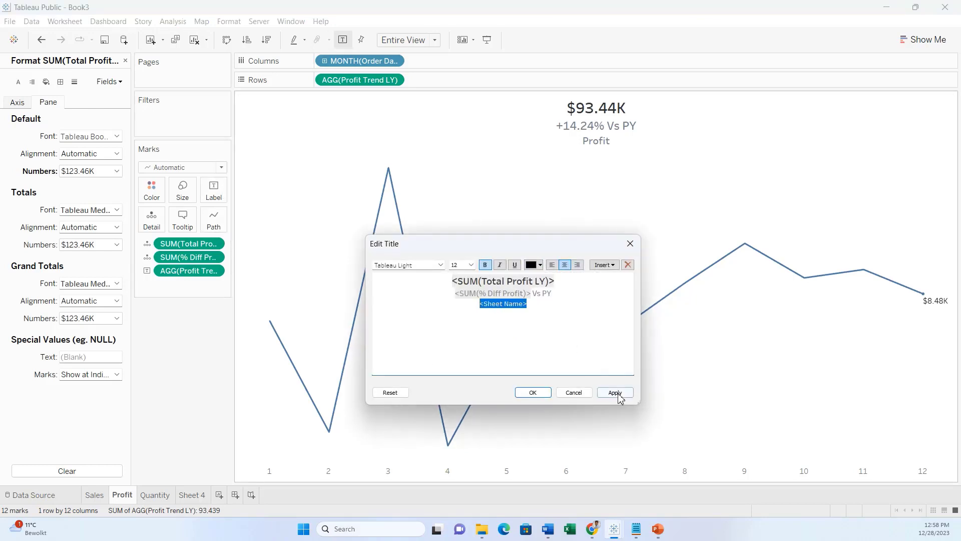
left_click(619, 394)
left_click(541, 393)
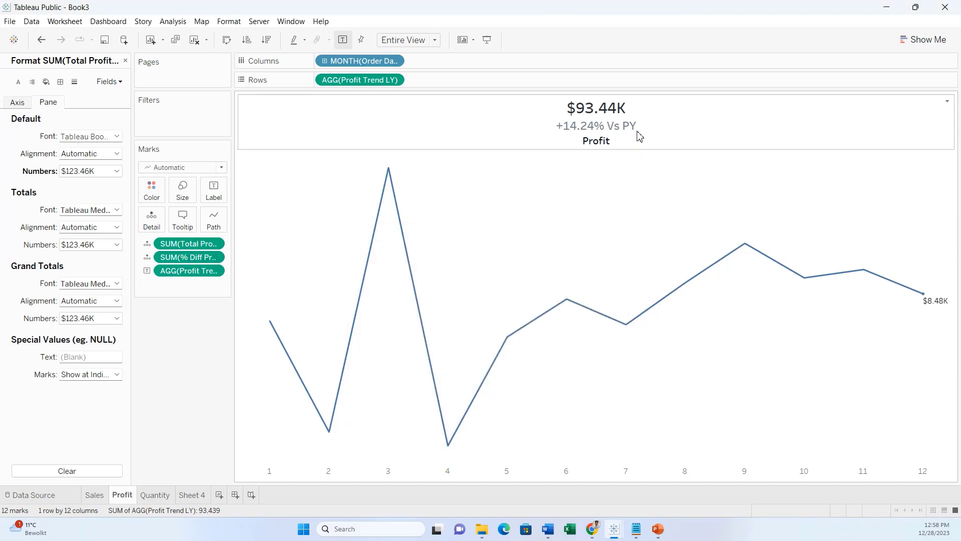
Step: On the Quantity sheet, add Total Quantity LY and % Diff Quantity to the marks as Detail
left_click(156, 494)
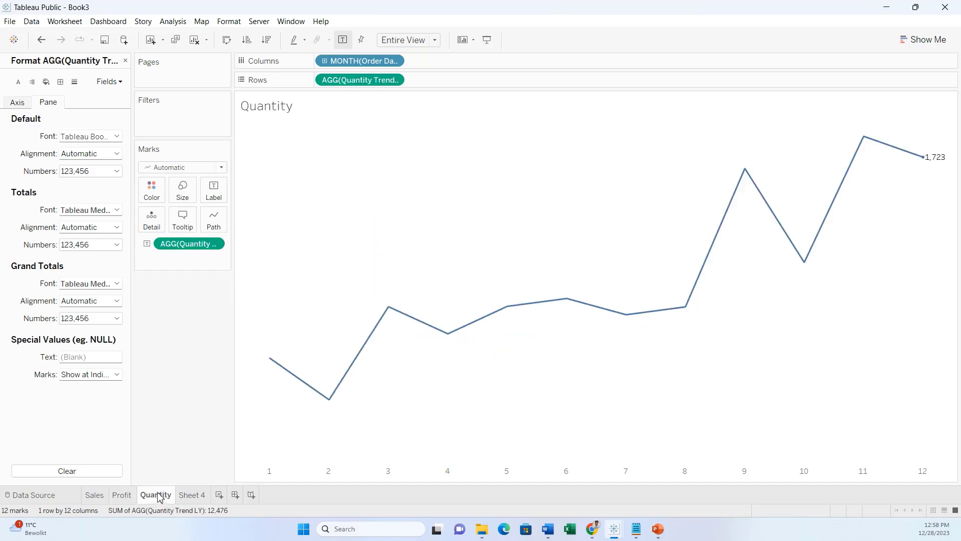
left_click(126, 61)
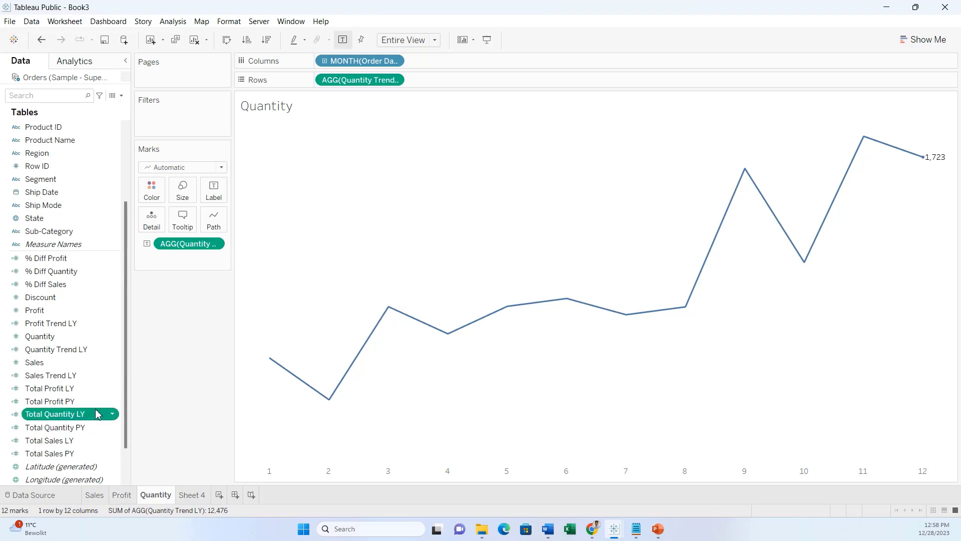
left_click_drag(93, 415, 150, 231)
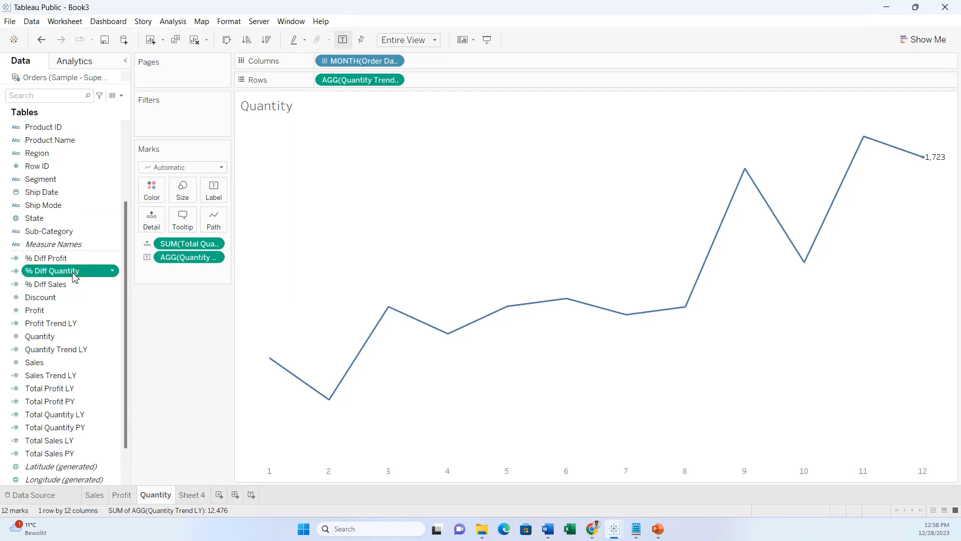
left_click_drag(73, 275, 151, 220)
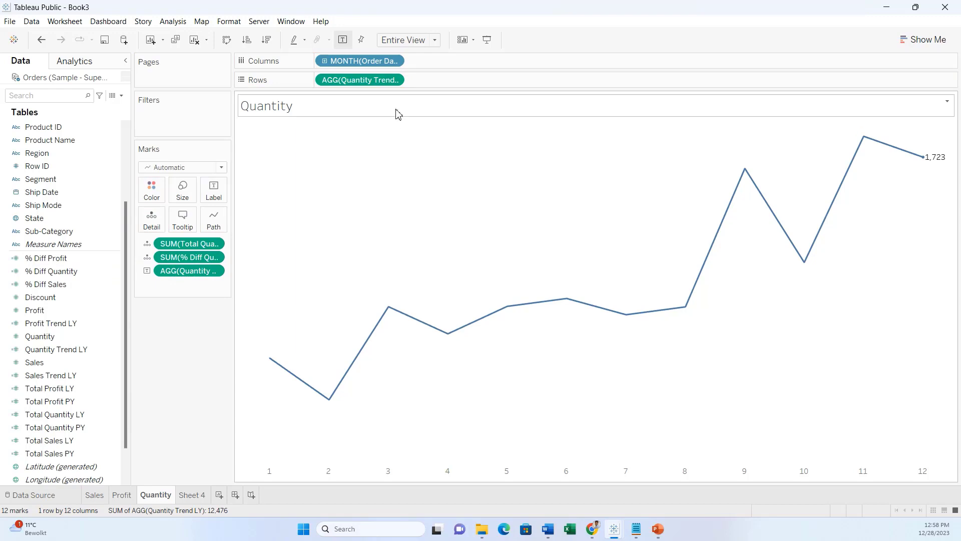
Step: Insert SUM(Total Quantity LY) and SUM(% Diff Quantity) on separate lines above the sheet name in the Quantity title, and center all lines
double_click(397, 112)
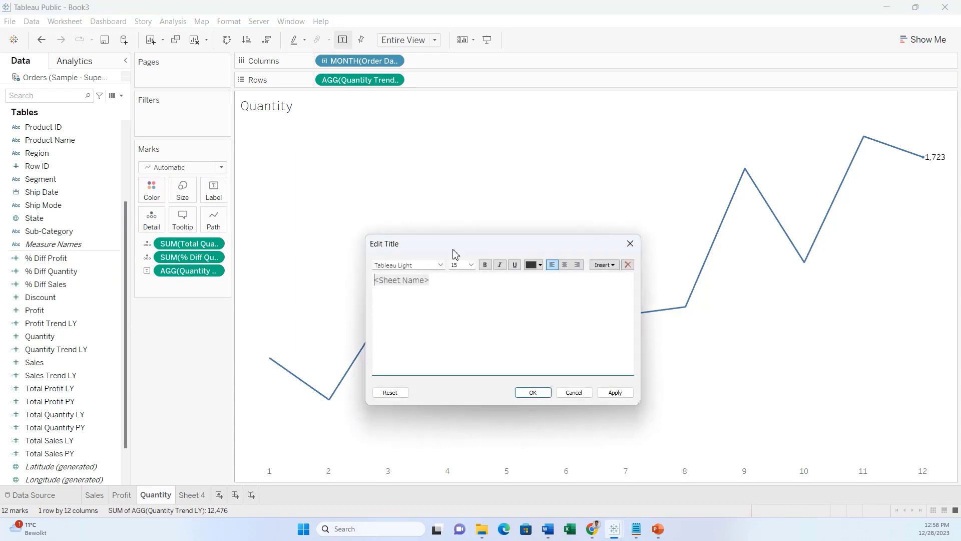
left_click(604, 264)
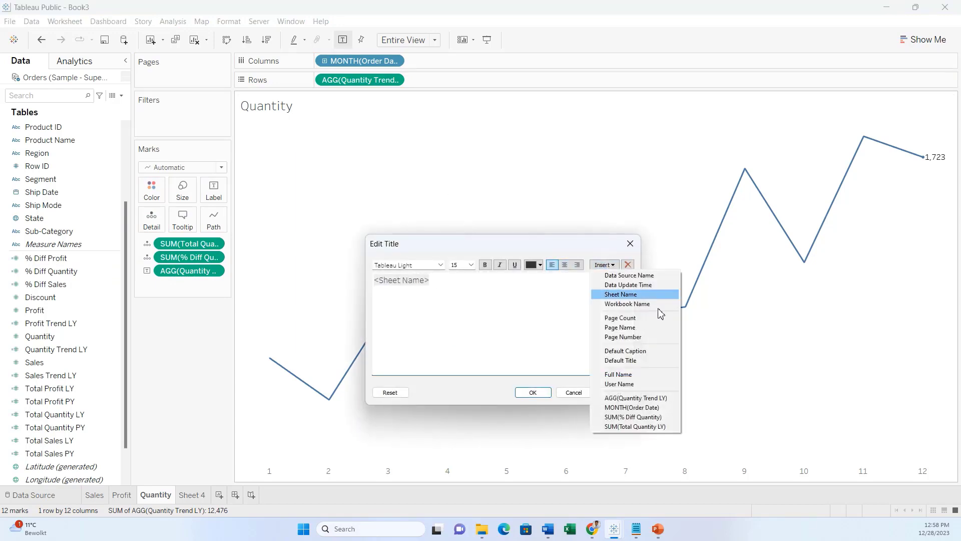
left_click(657, 428)
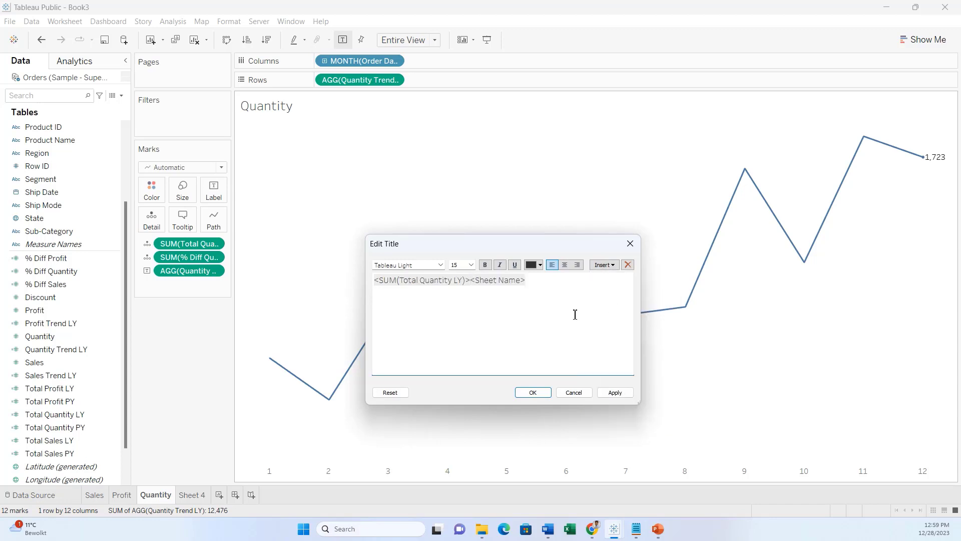
key("Return")
left_click(604, 265)
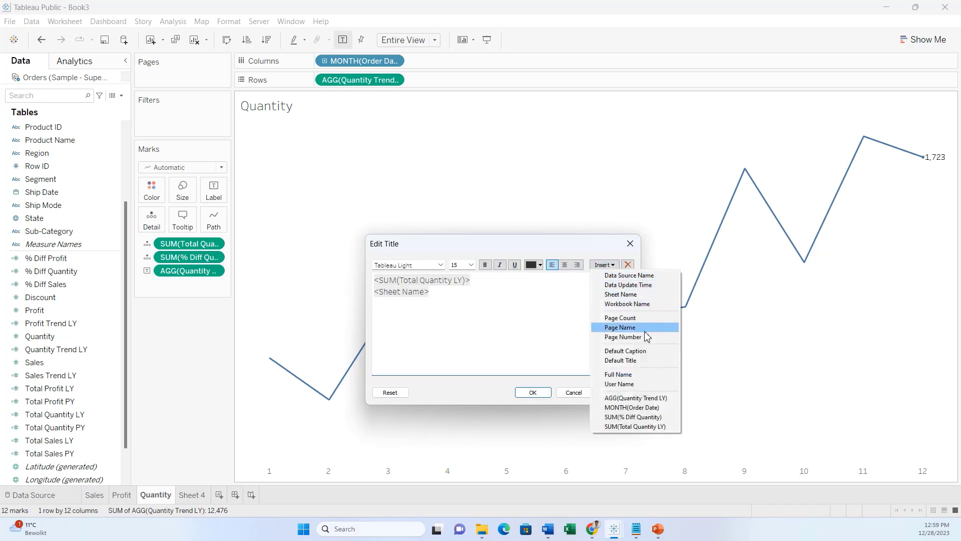
left_click(657, 418)
key("Return")
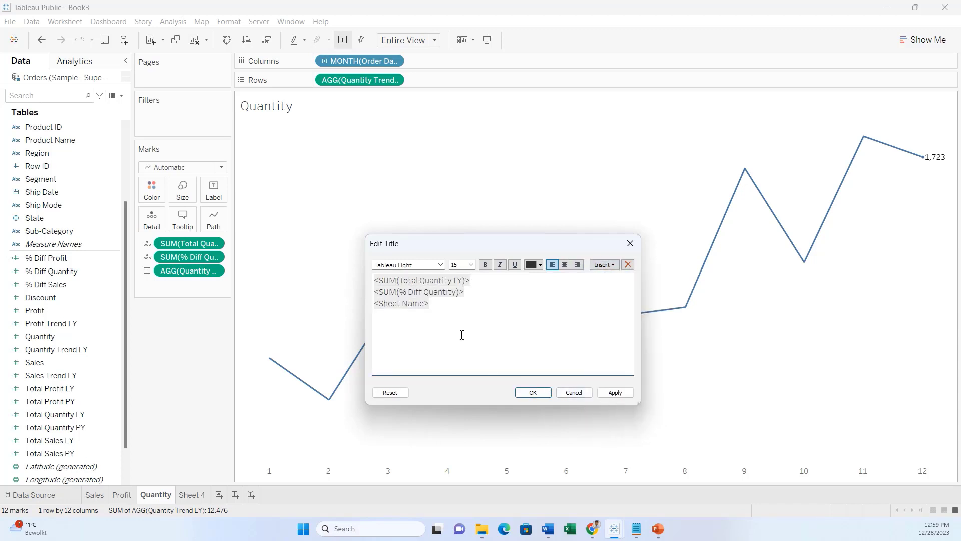
left_click_drag(461, 335, 332, 269)
left_click(564, 265)
left_click(547, 308)
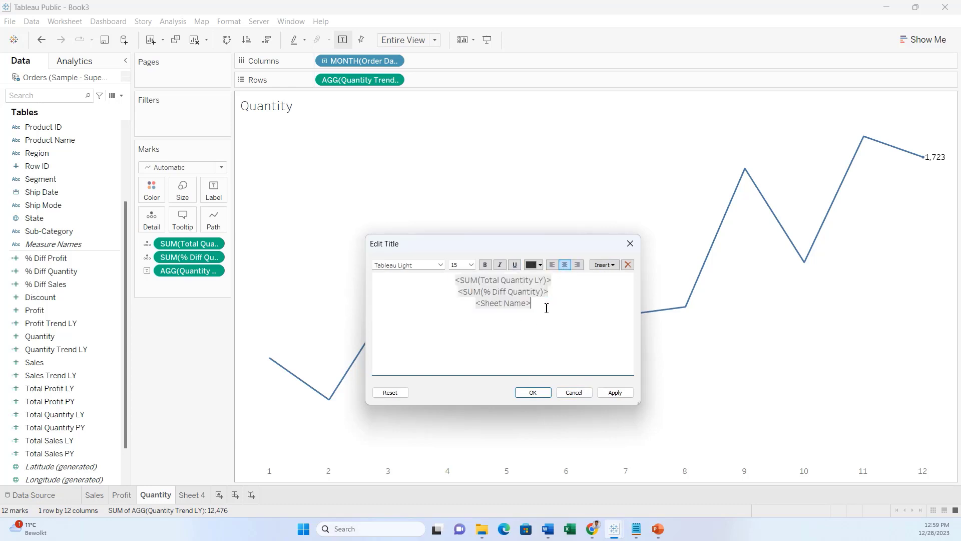
Step: Set SUM(Total Quantity LY) in the Quantity title to font size 18
double_click(527, 280)
left_click(472, 264)
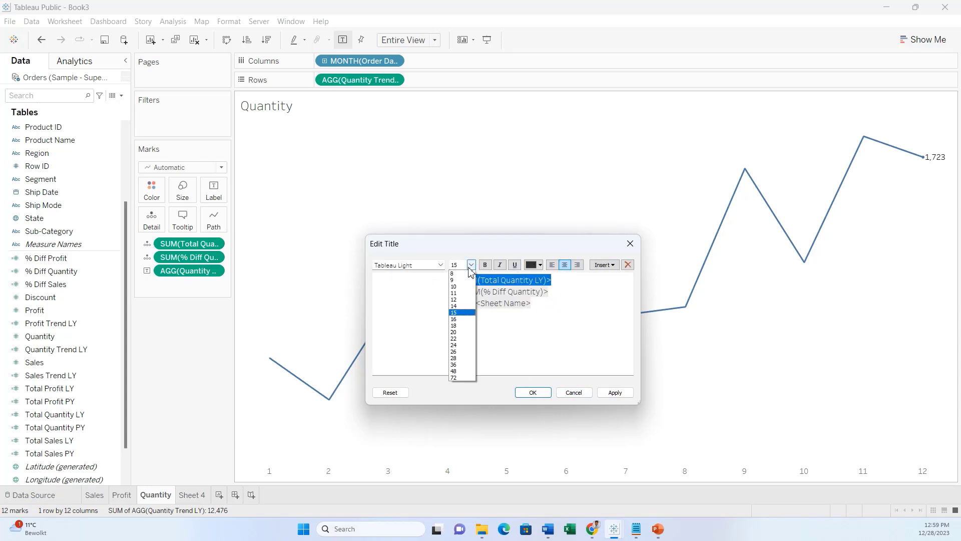
left_click(461, 325)
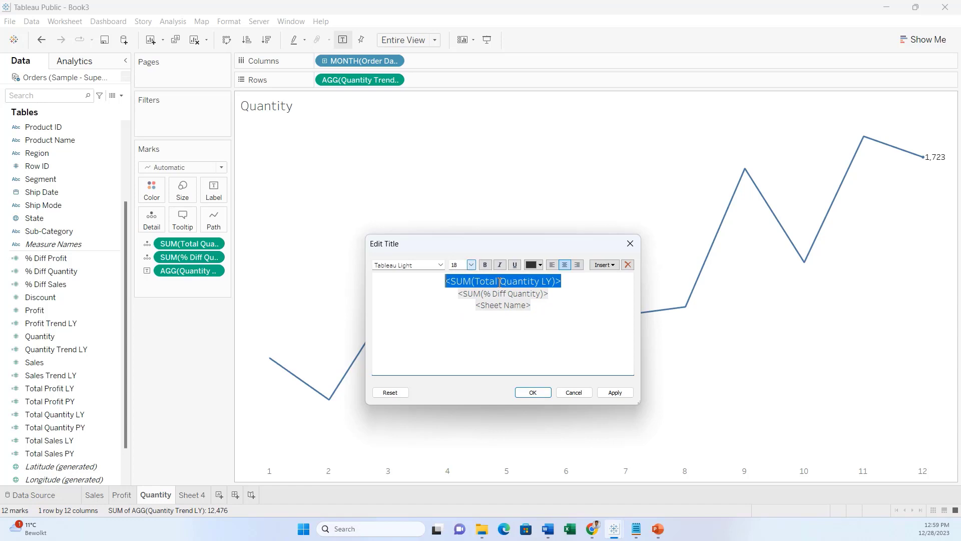
Step: Color SUM(Total Quantity LY) in the Quantity title black and make it bold
left_click(540, 265)
left_click(532, 277)
left_click(485, 264)
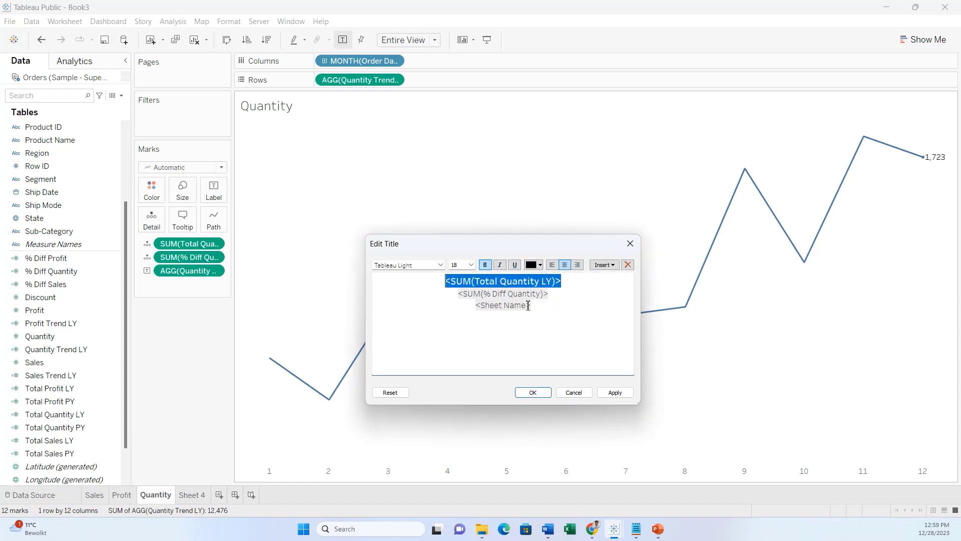
Step: Set SUM(% Diff Quantity) in the Quantity title to font size 14 and color it gray
left_click_drag(548, 294, 458, 294)
left_click(524, 269)
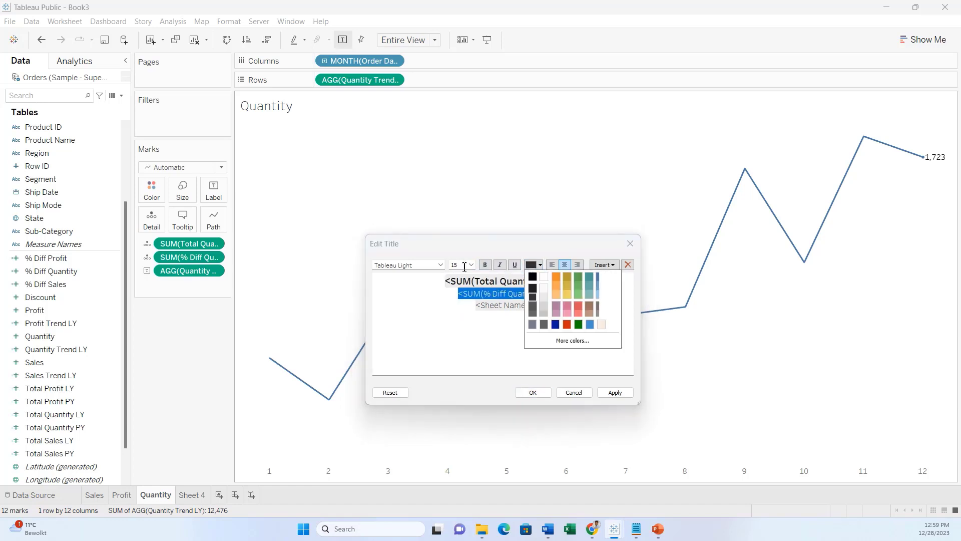
left_click(471, 264)
left_click(453, 306)
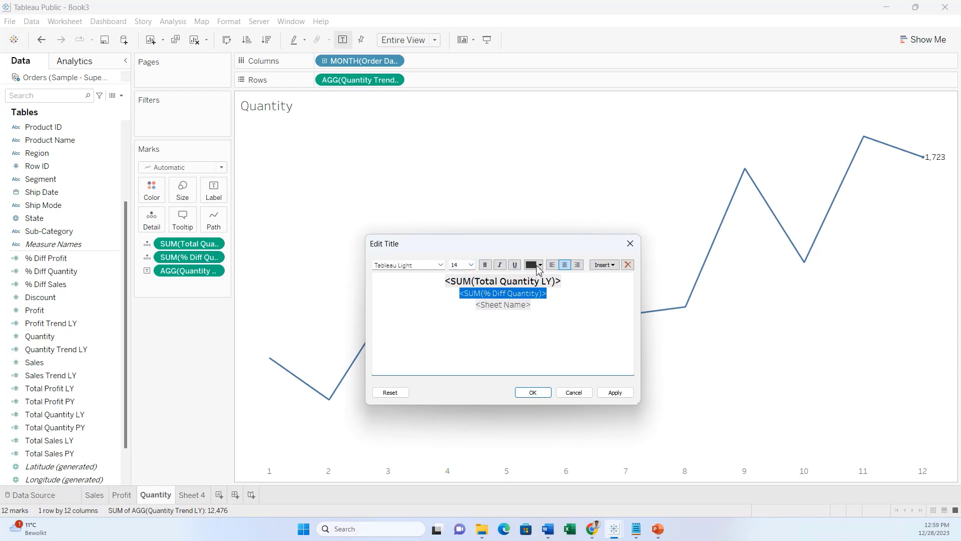
left_click(540, 265)
left_click(536, 323)
Step: Append "Vs PY" after SUM(% Diff Quantity) in the Quantity title
left_click(554, 295)
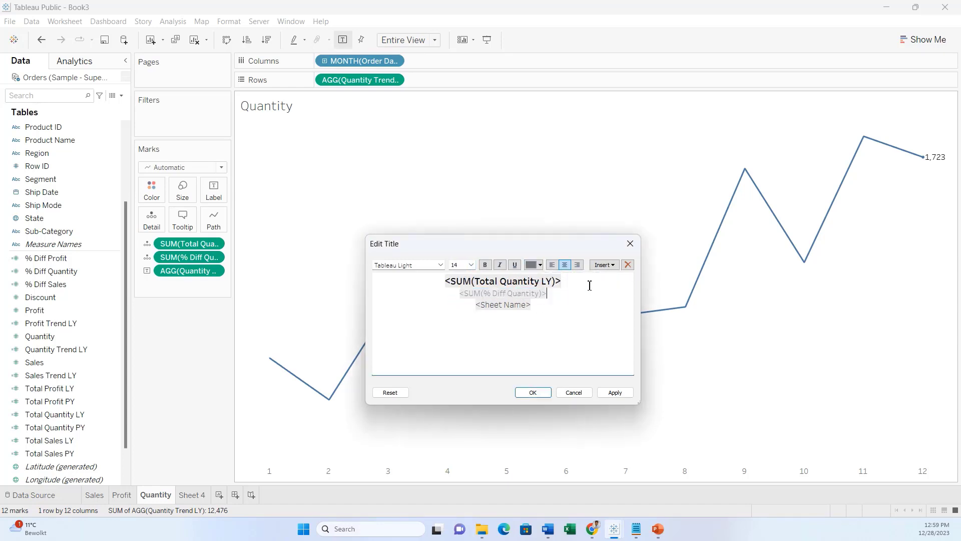
type("Vs PY")
left_click_drag(562, 299, 415, 291)
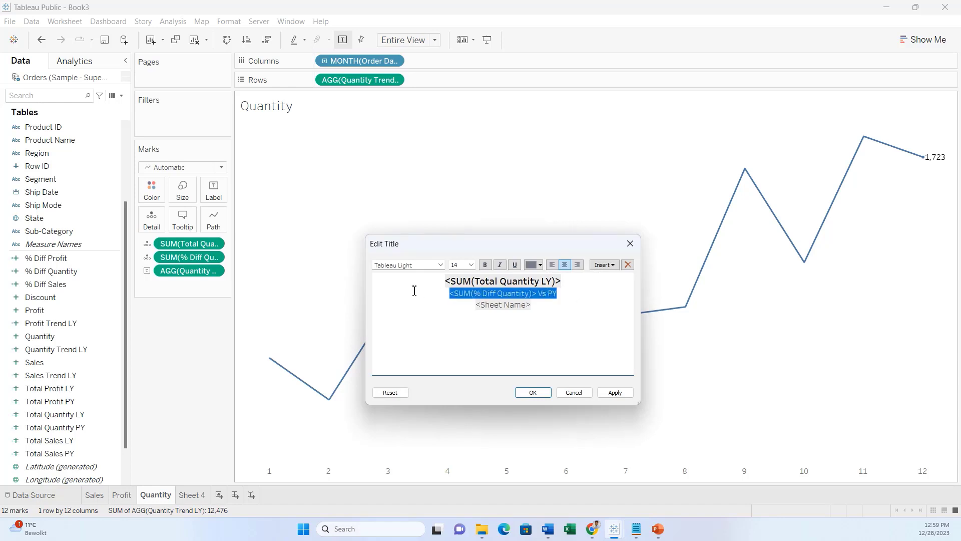
Step: Make the sheet name line of the Quantity title black at font size 12 and apply the title
left_click_drag(539, 307, 466, 306)
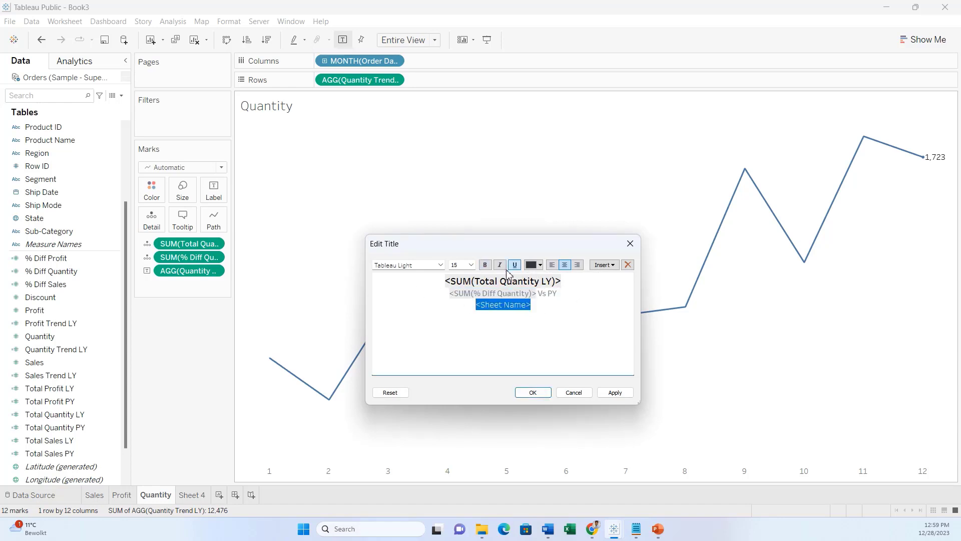
left_click(541, 265)
left_click(532, 276)
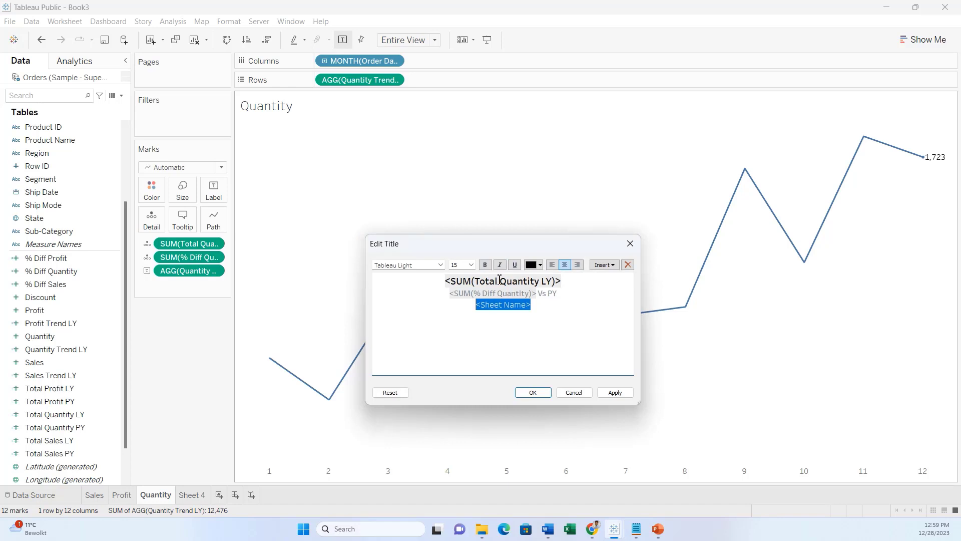
left_click(471, 265)
left_click(459, 304)
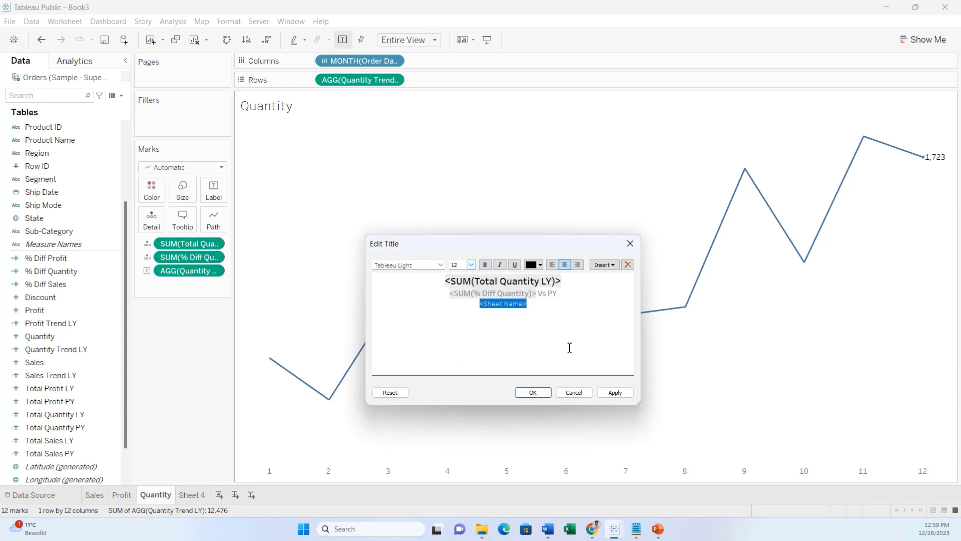
left_click(611, 394)
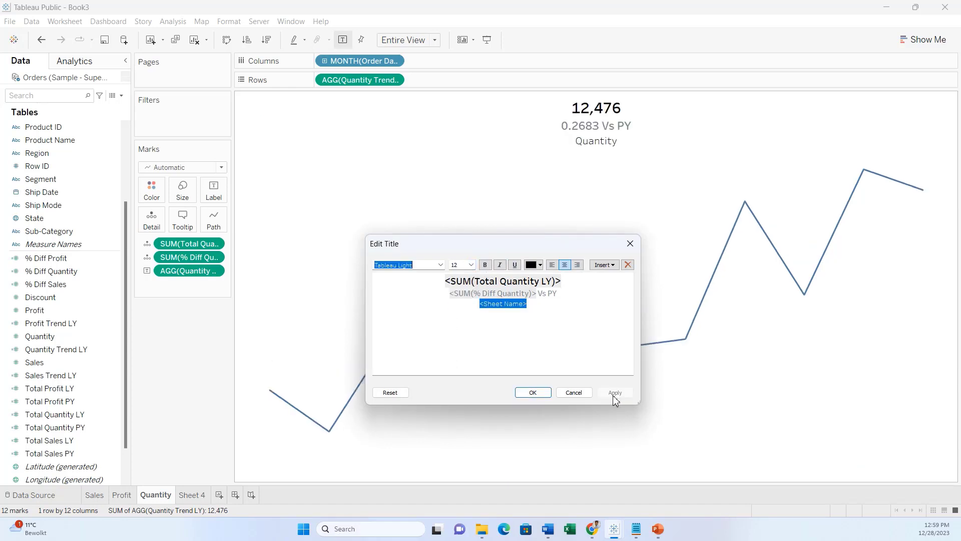
left_click(533, 393)
Step: Set the default number format of SUM(% Diff Quantity) to Percentage
right_click(179, 258)
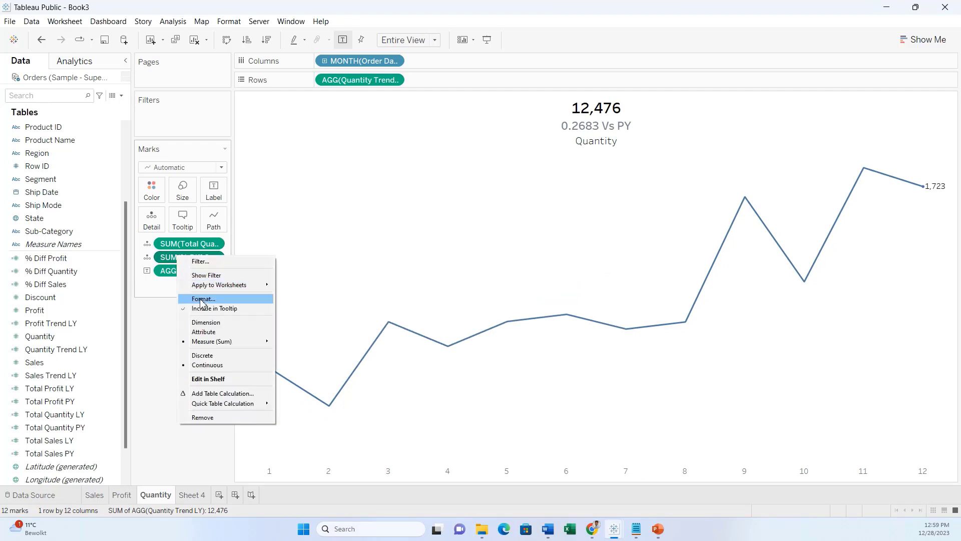
left_click(195, 296)
left_click(89, 172)
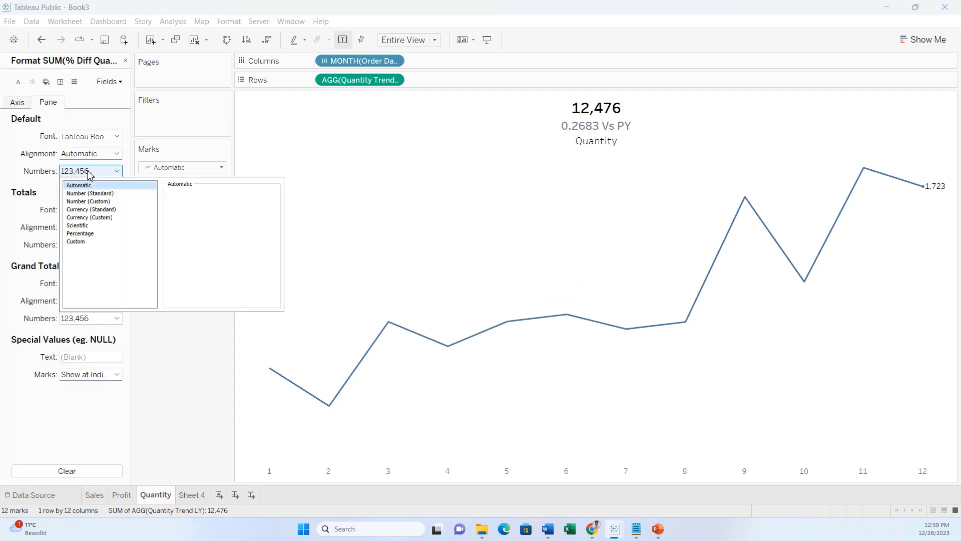
left_click(95, 234)
Step: Customize the SUM(% Diff Quantity) format to +0.00% for positive values, with a second section using a minus sign for negatives
left_click(125, 242)
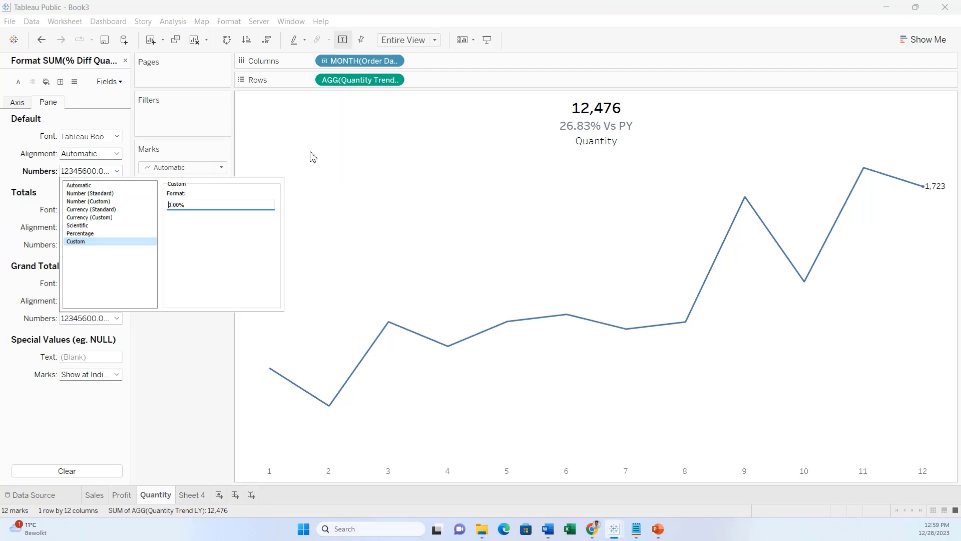
type("+")
left_click_drag(251, 204, 162, 213)
key("ctrl+c")
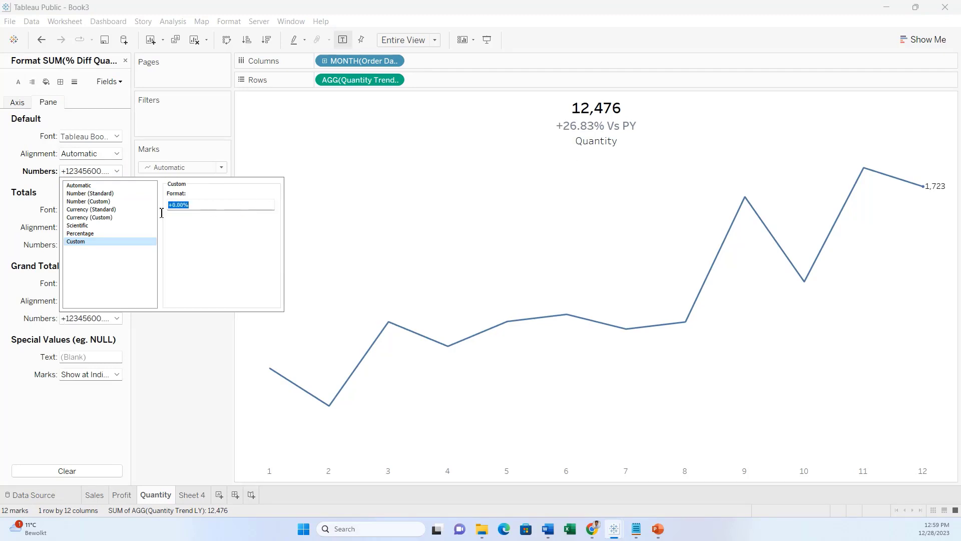
left_click(206, 209)
type(";")
key("ctrl+v")
type("-")
left_click(200, 376)
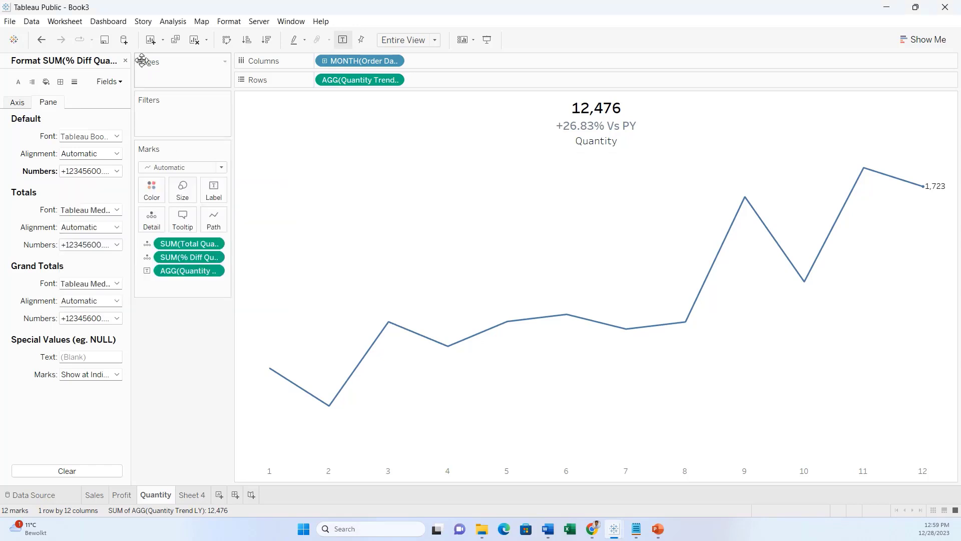
left_click(125, 60)
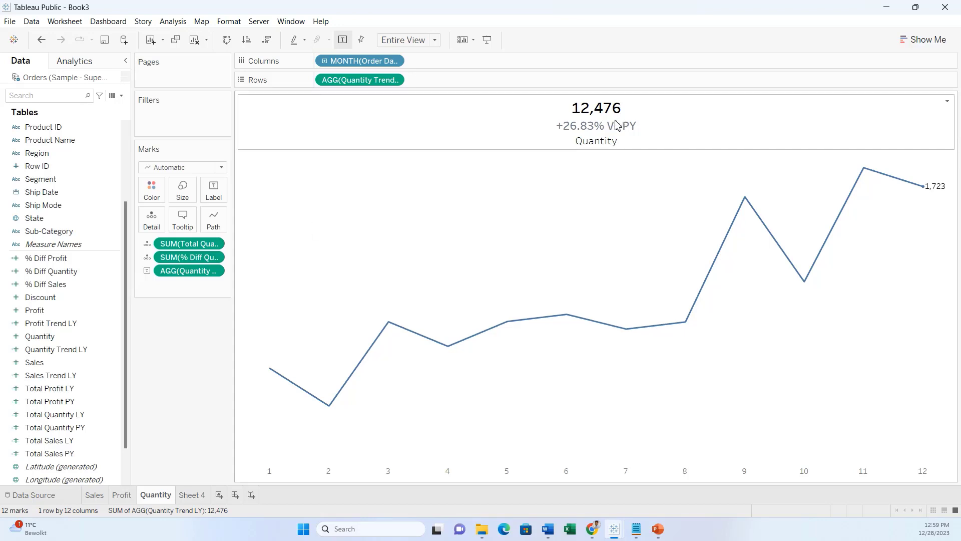
Step: Make the sheet name line of the Quantity title bold and apply it
double_click(604, 137)
left_click_drag(535, 305, 472, 302)
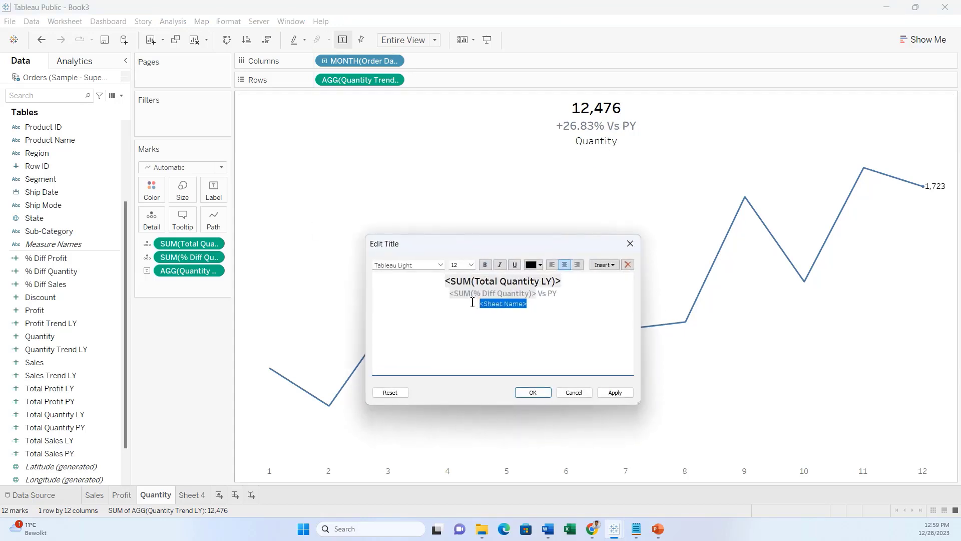
left_click(484, 264)
left_click(616, 393)
left_click(533, 393)
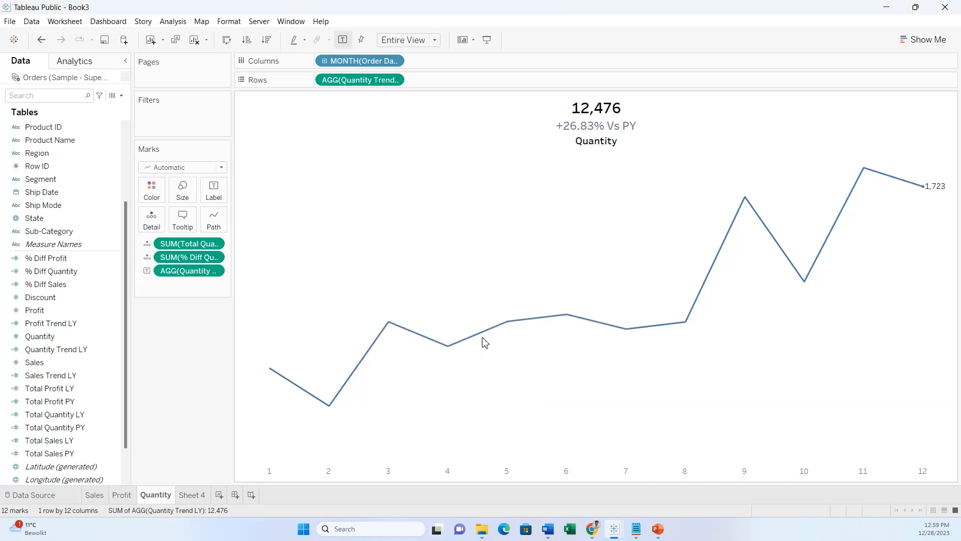
Step: Review the Sales, Profit and Quantity sheets against the reference dashboard slide in PowerPoint
left_click(96, 495)
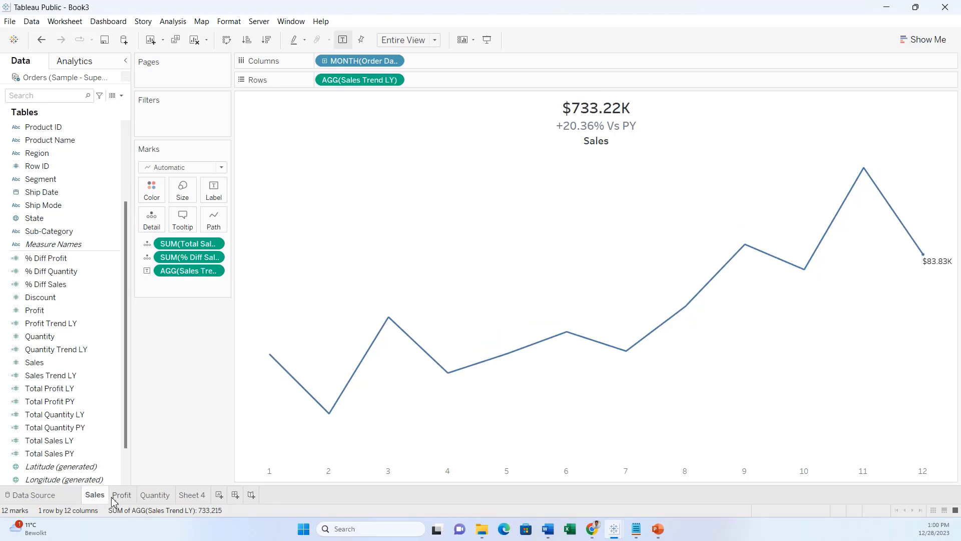
left_click(122, 496)
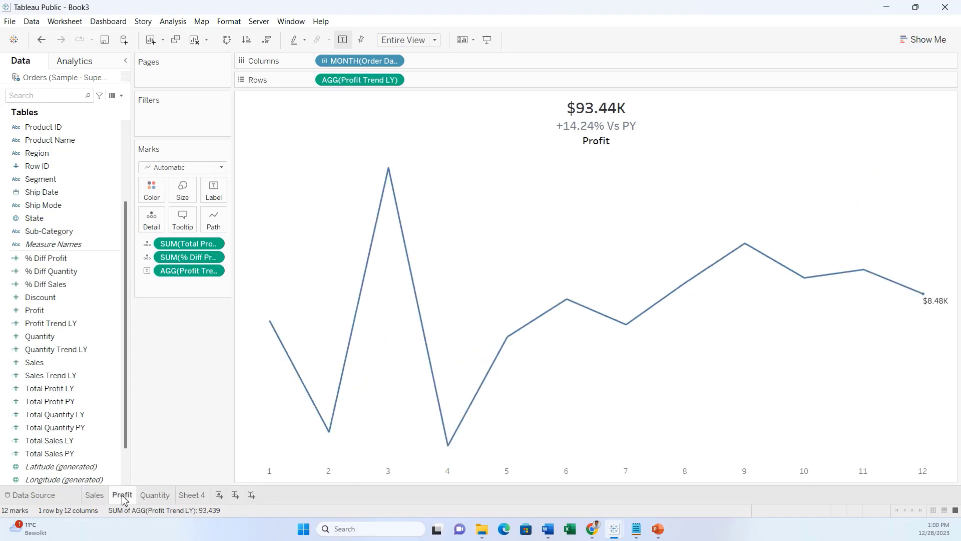
left_click(165, 497)
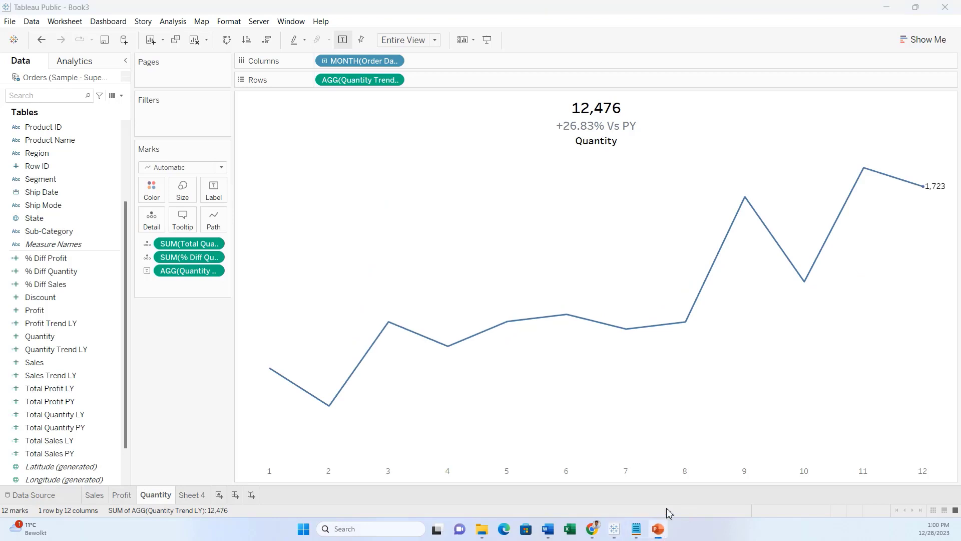
left_click(658, 529)
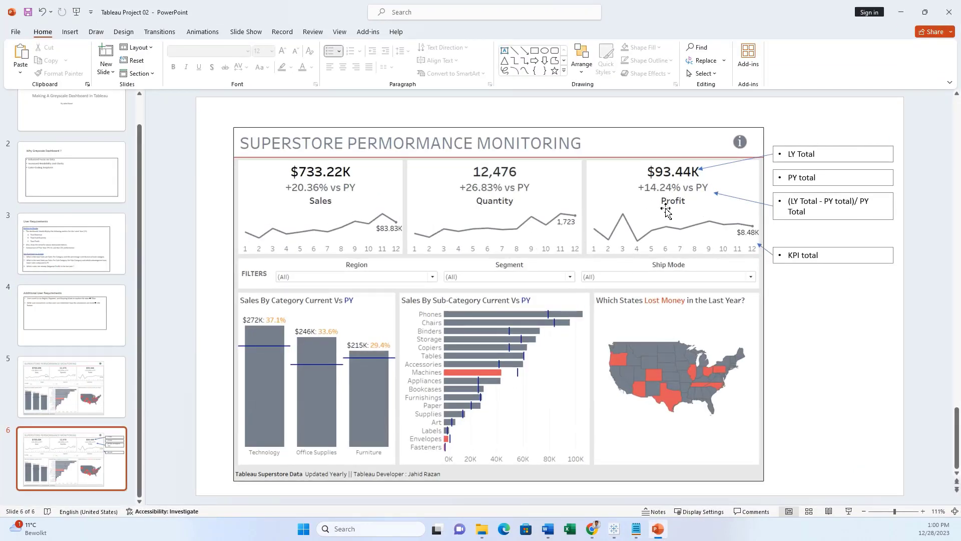
left_click(901, 12)
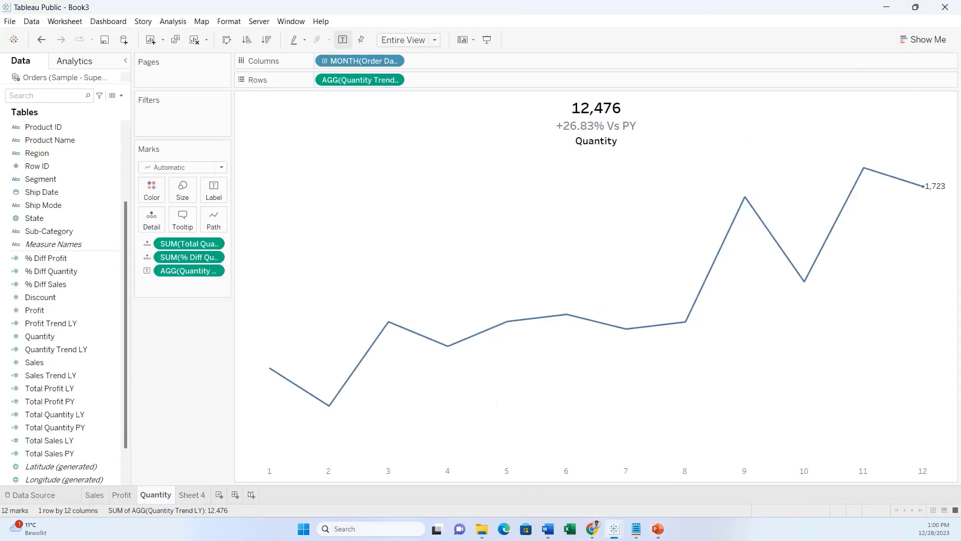
left_click(658, 529)
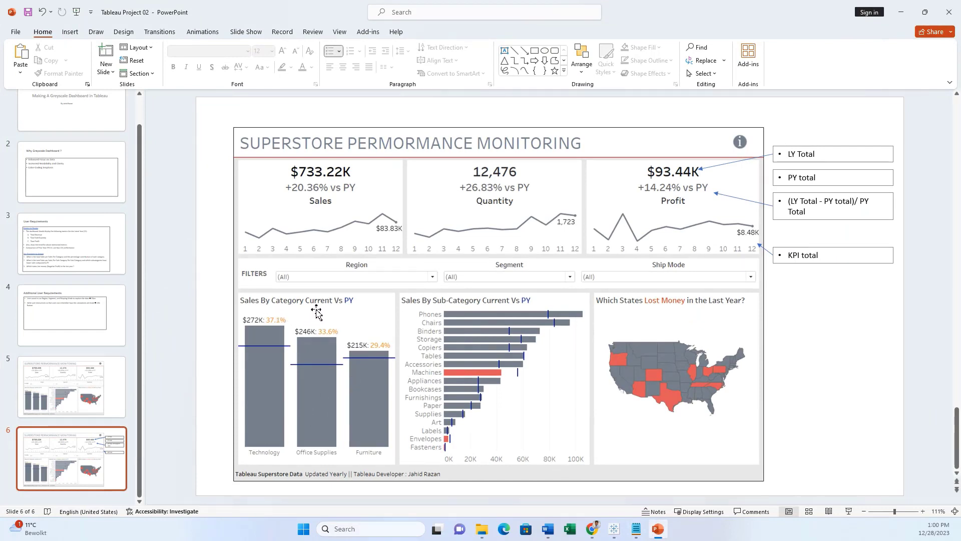
left_click(901, 12)
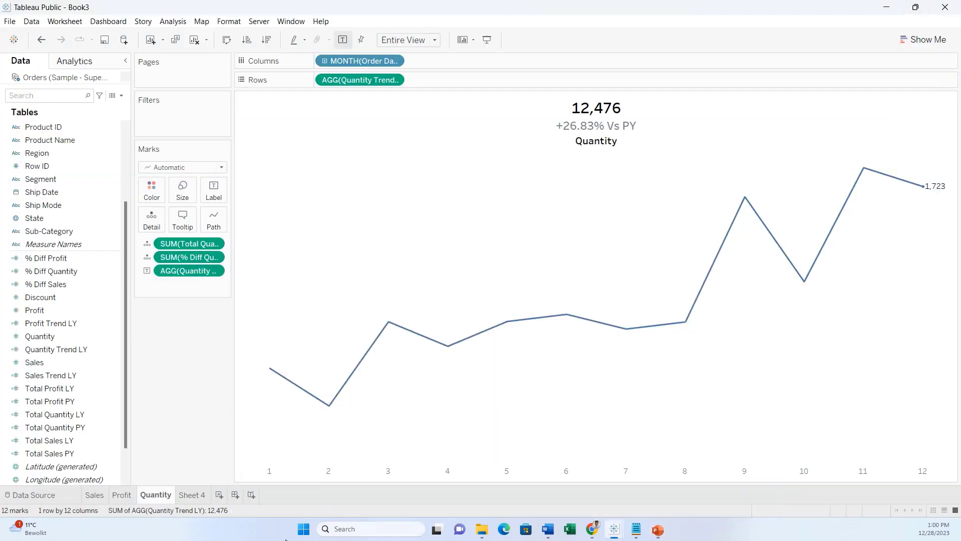
Step: Add a new worksheet and delete Sheet 4
left_click(192, 494)
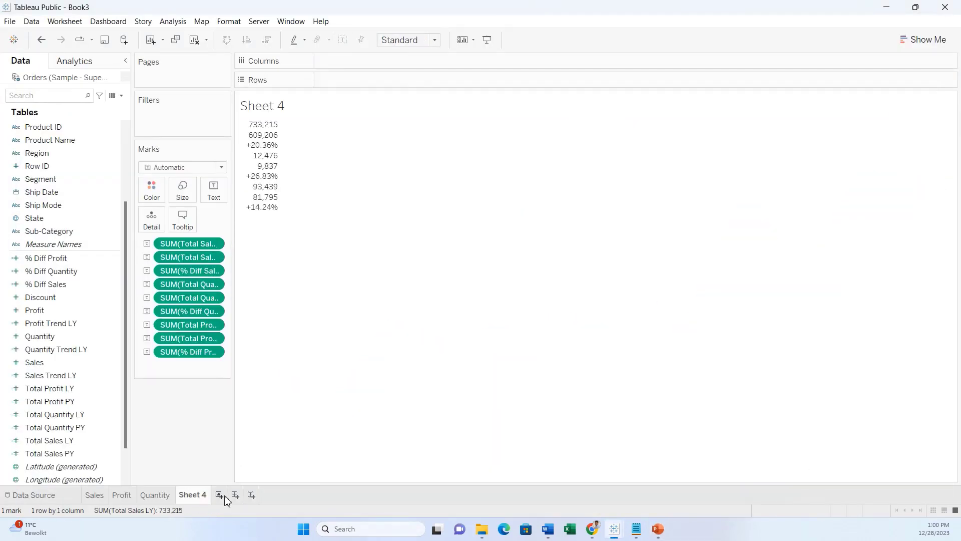
left_click(219, 494)
left_click(206, 497)
right_click(205, 497)
left_click(235, 370)
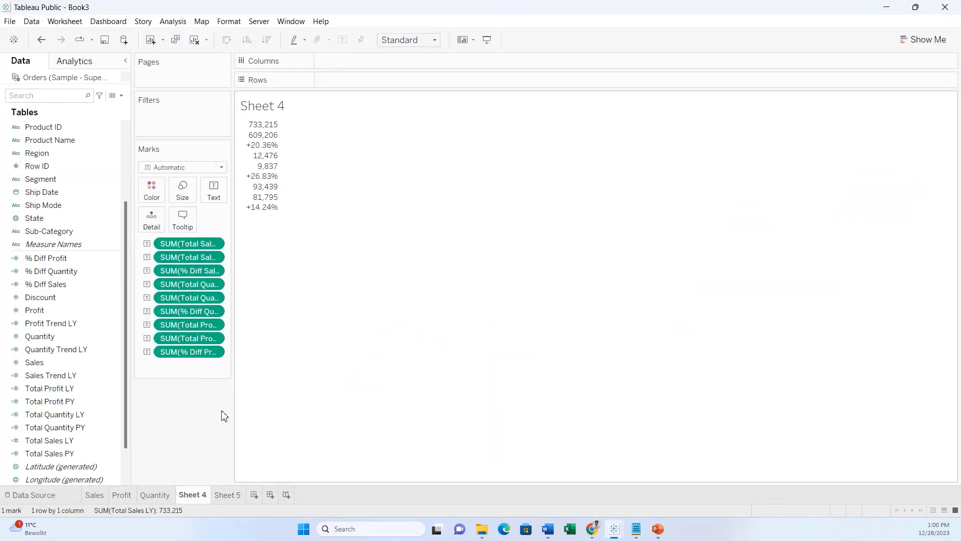
Step: Rename Sheet 5, beginning its new name with "Sale"
double_click(197, 496)
type("Sale")
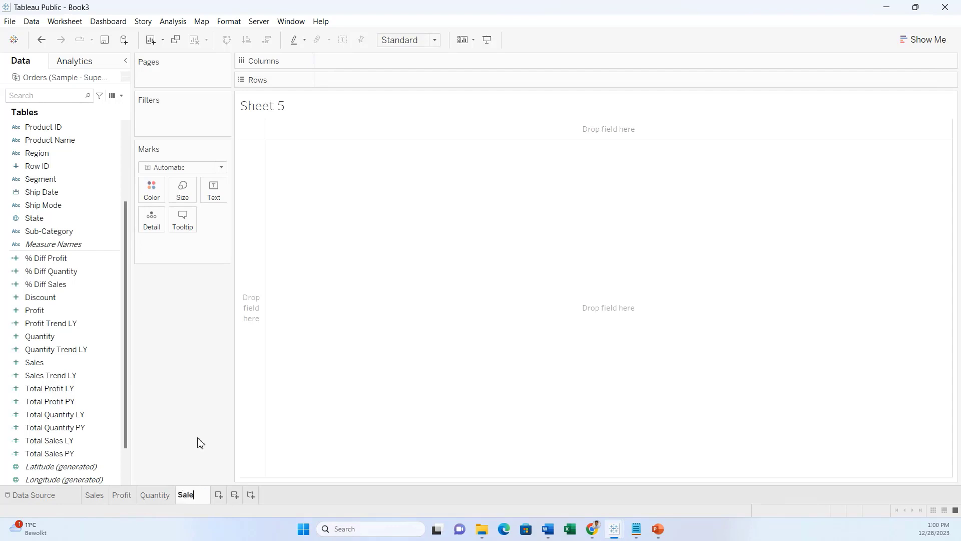